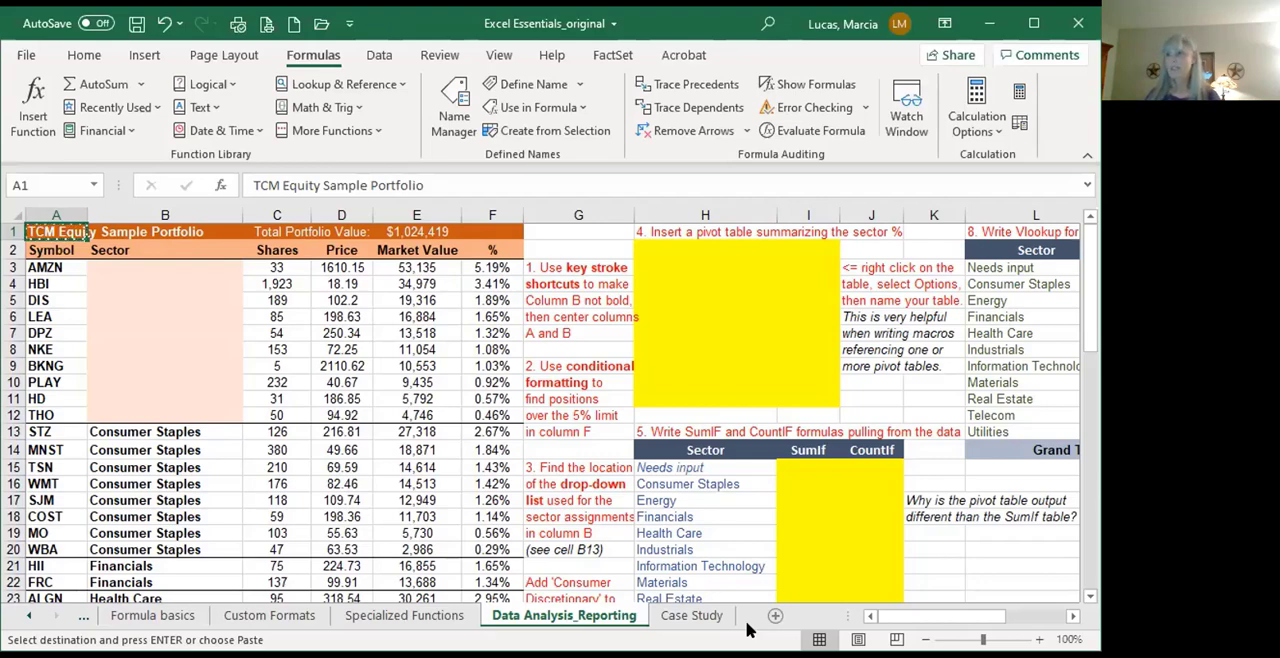
Step: Remove the bold formatting from column B's cells B1 through B65 and cancel the pending copy of A1
{"action": "key", "text": "Right"}
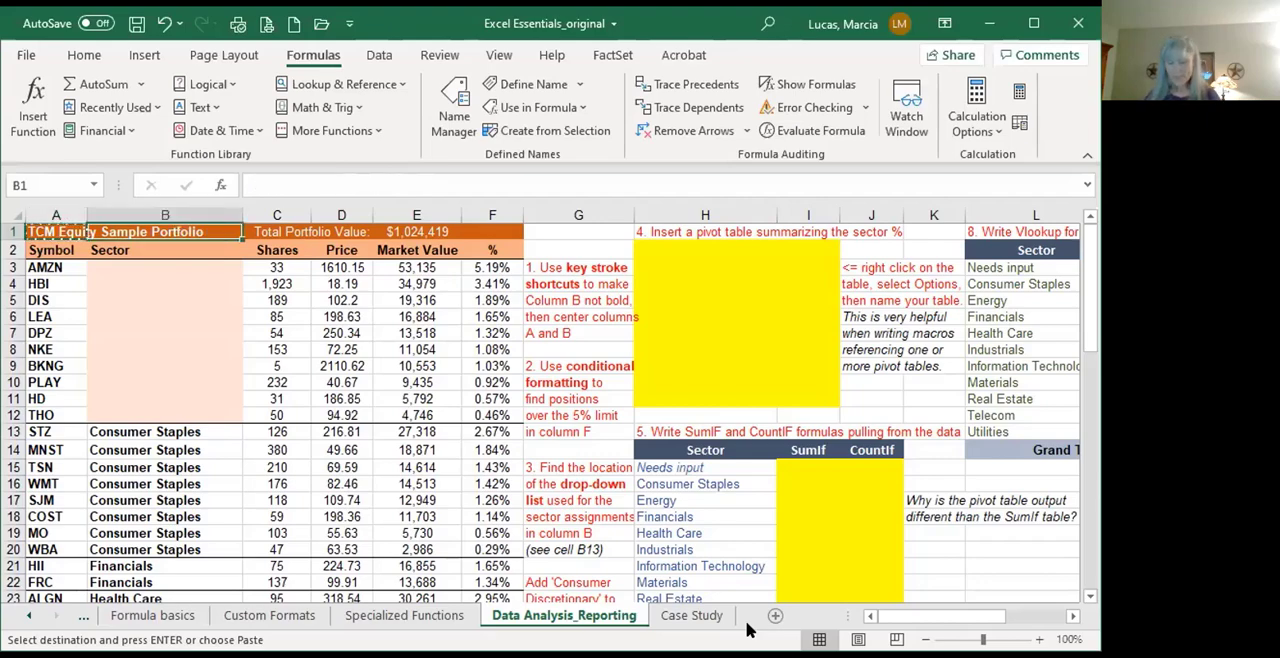
{"action": "key", "text": "shift+Down"}
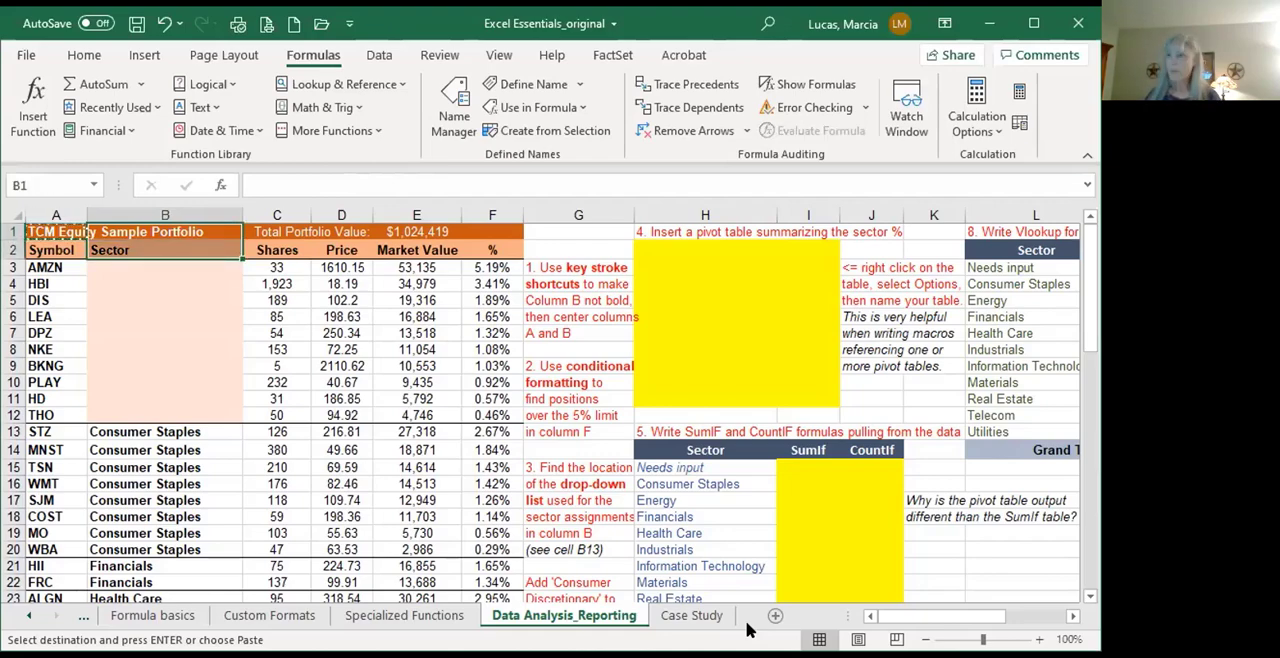
{"action": "key", "text": "ctrl+shift+Down"}
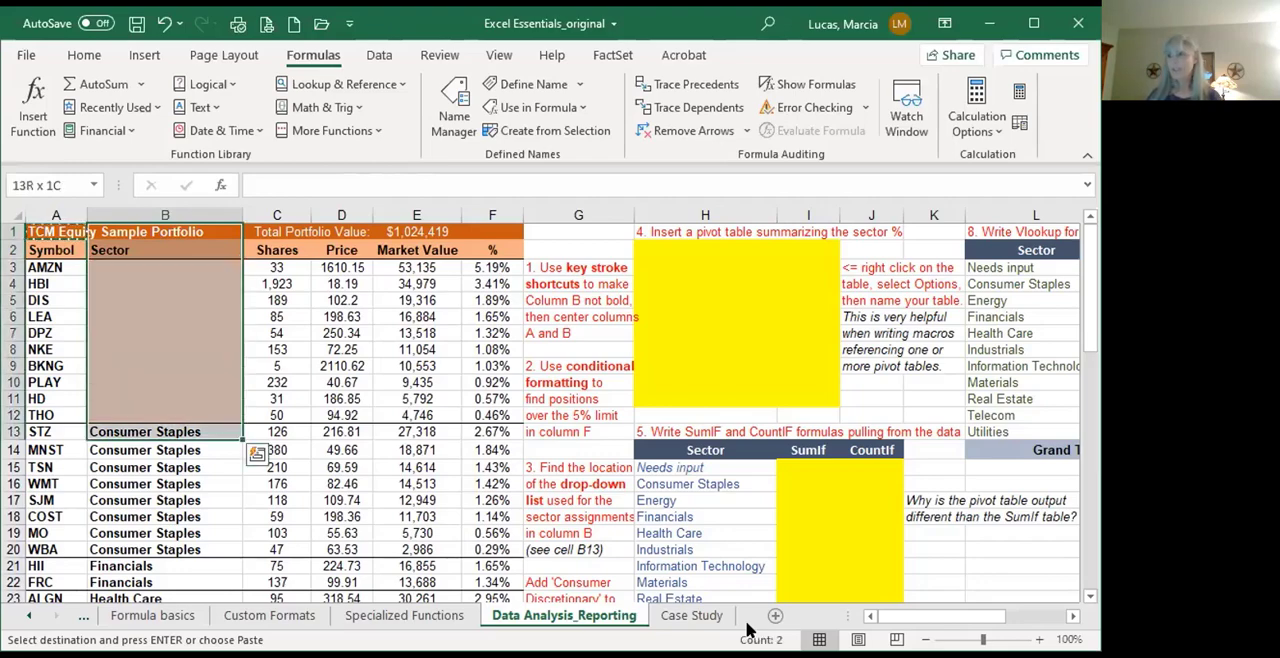
{"action": "key", "text": "ctrl+shift+Down"}
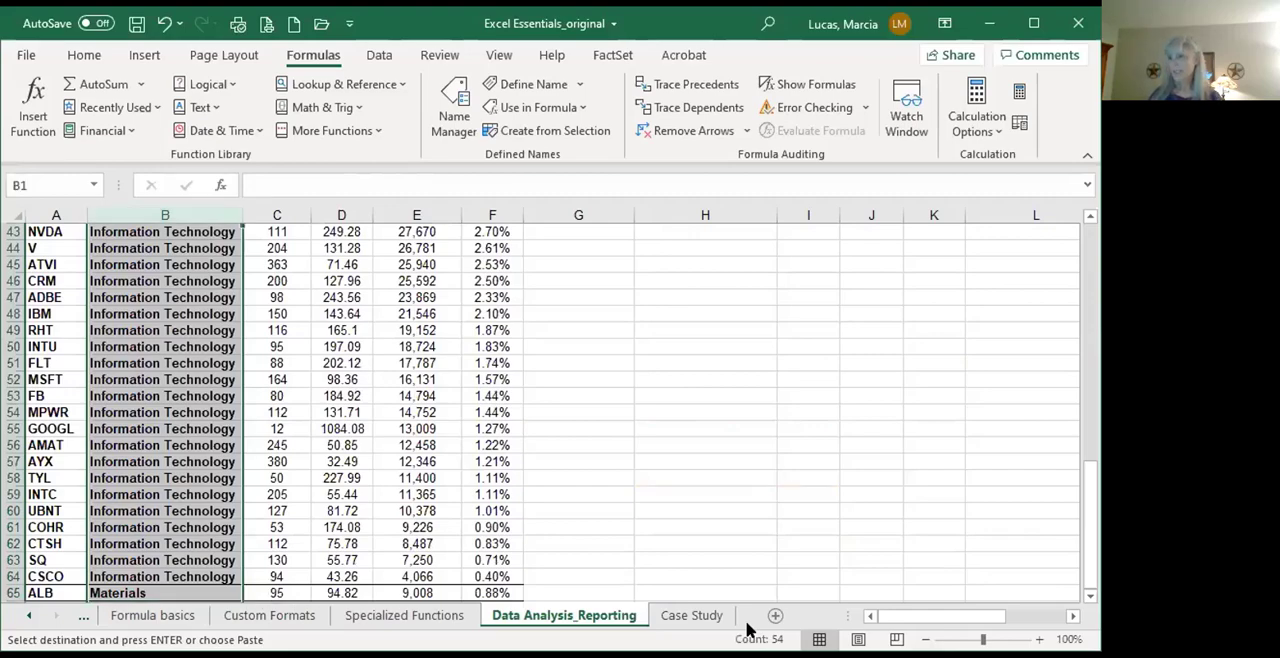
{"action": "scroll", "coordinate": [763, 493], "scroll_direction": "down", "scroll_amount": 10}
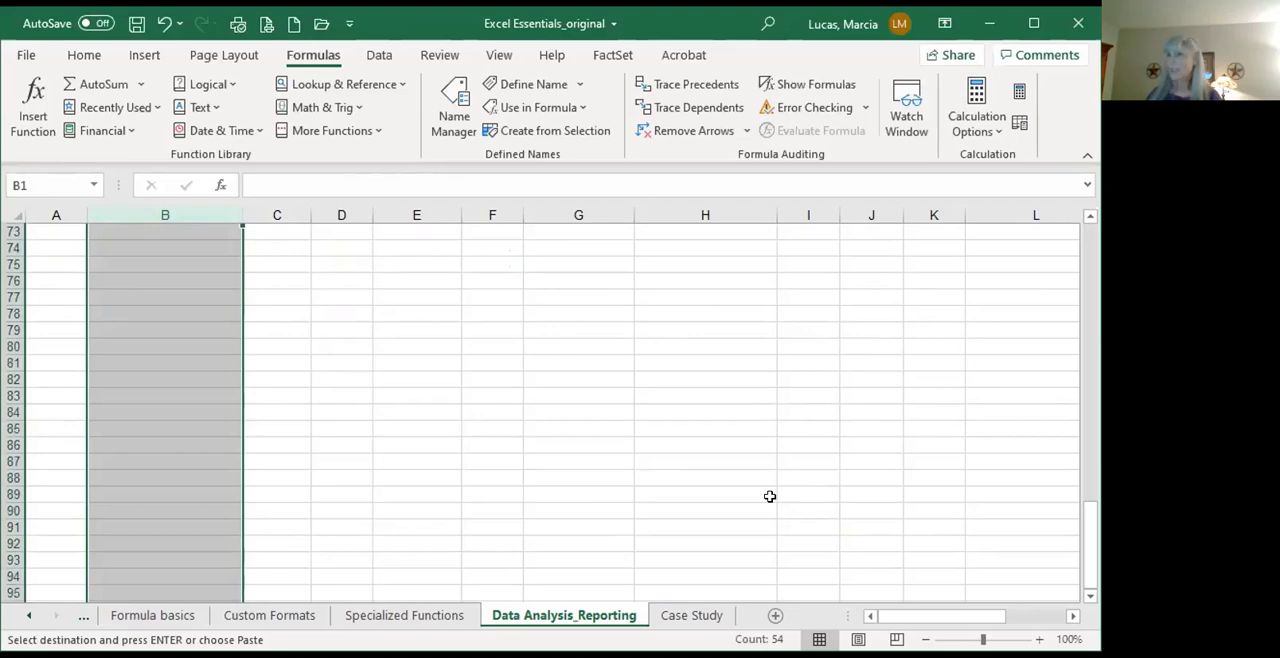
{"action": "scroll", "coordinate": [769, 496], "scroll_direction": "up", "scroll_amount": 3}
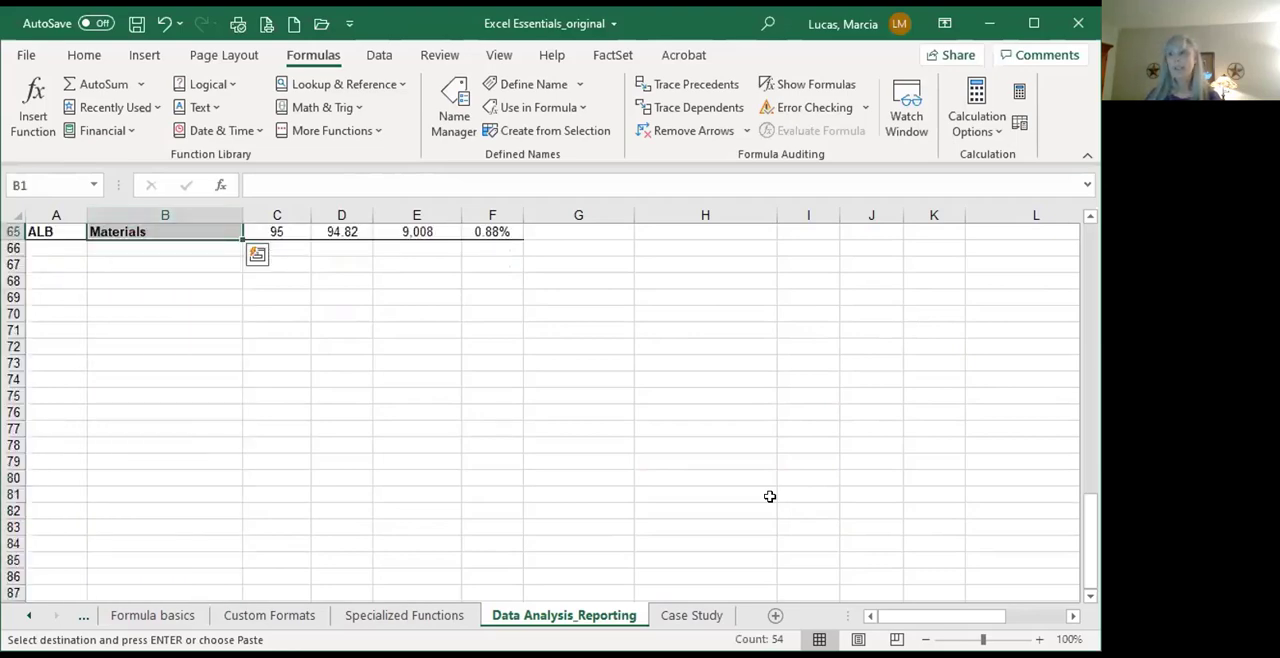
{"action": "scroll", "coordinate": [769, 496], "scroll_direction": "up", "scroll_amount": 6}
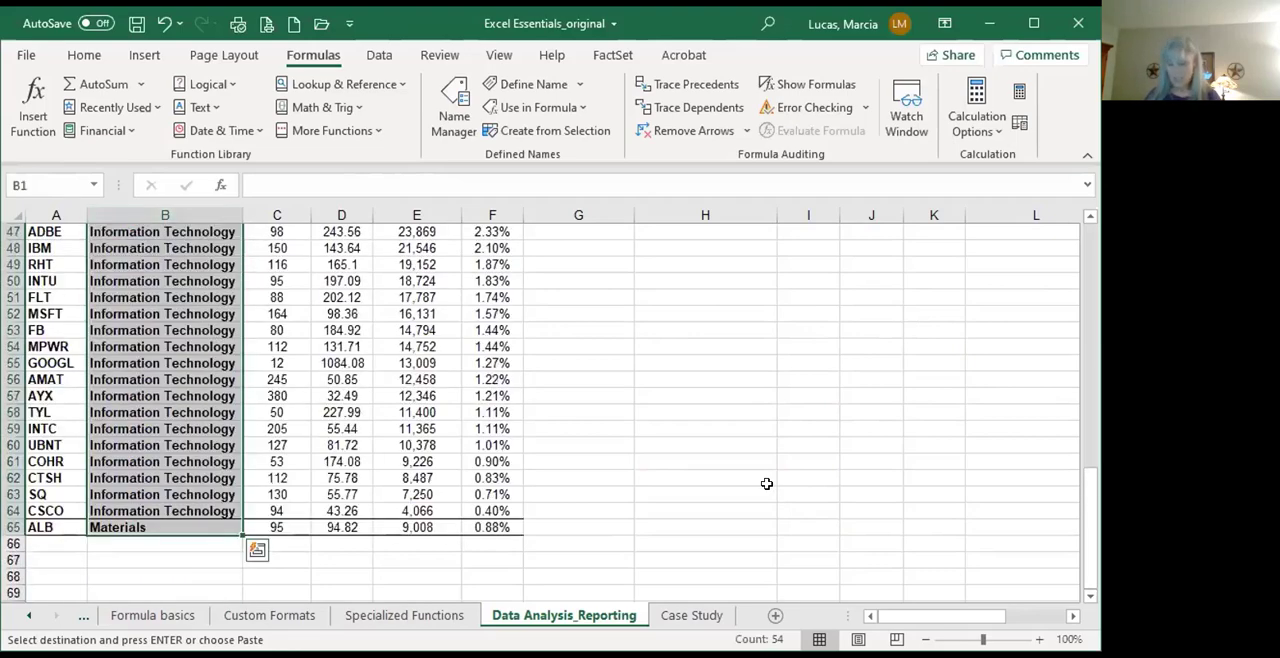
{"action": "scroll", "coordinate": [766, 484], "scroll_direction": "up", "scroll_amount": 15}
{"action": "key", "text": "Escape"}
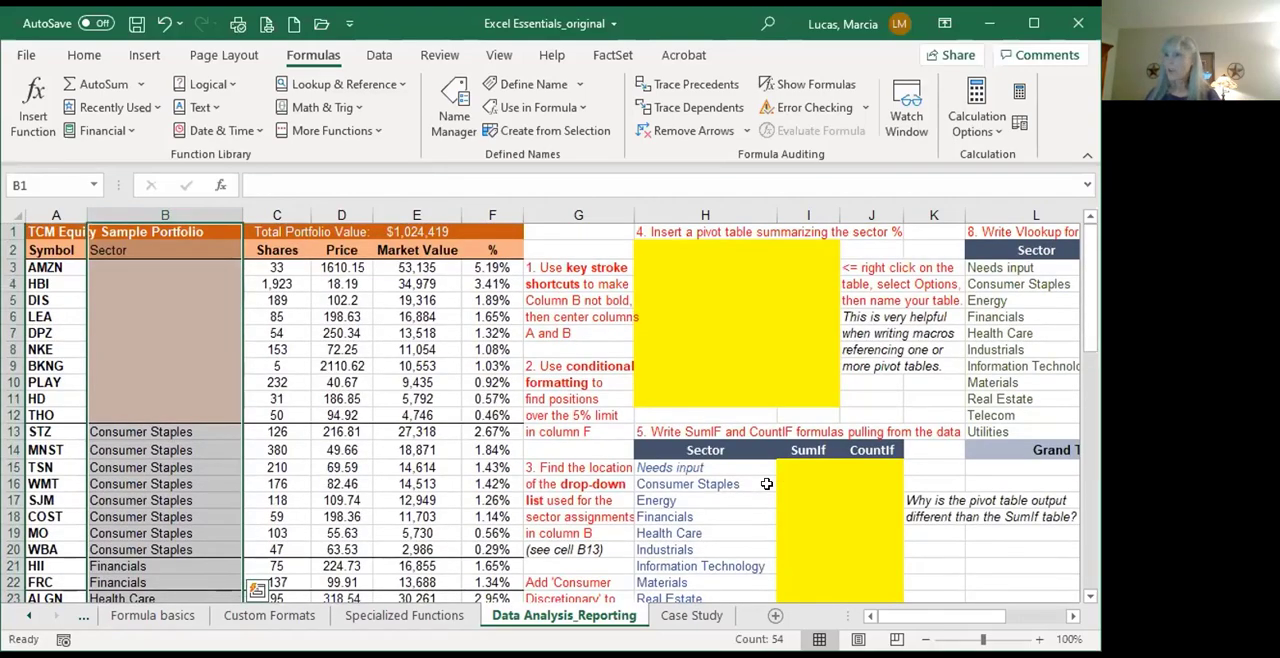
Step: Remove the bold formatting from column A's cells A1 through A65
{"action": "key", "text": "ctrl+Home"}
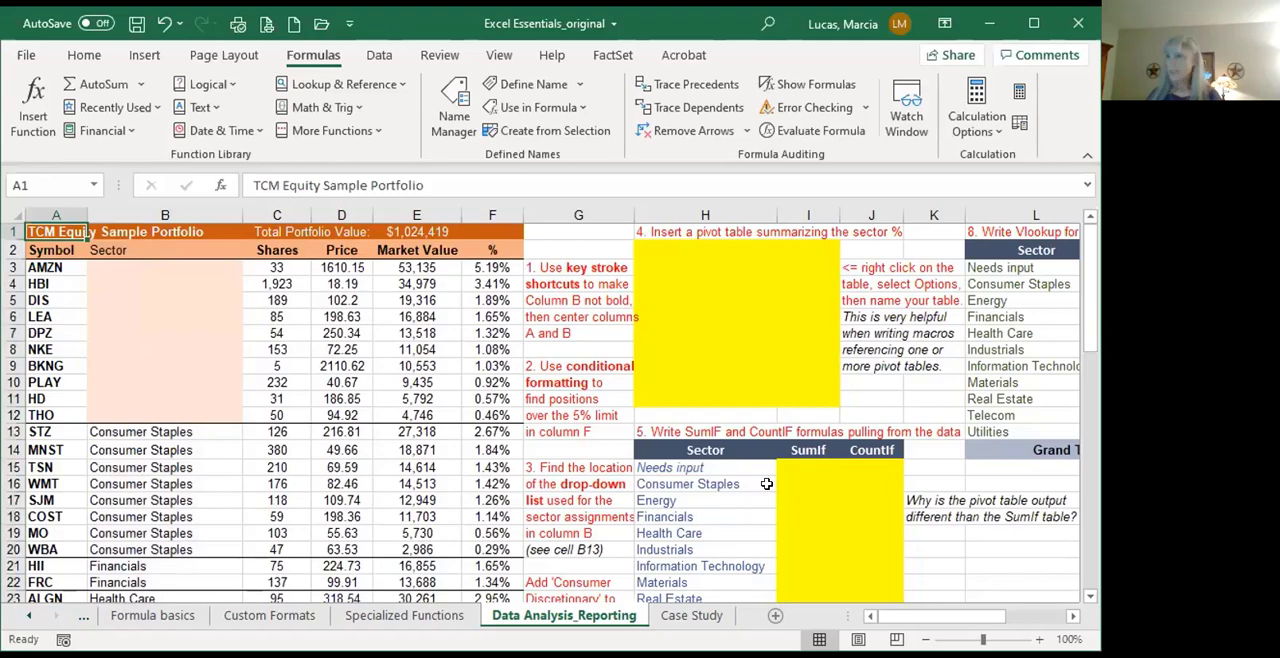
{"action": "key", "text": "ctrl+shift+Down"}
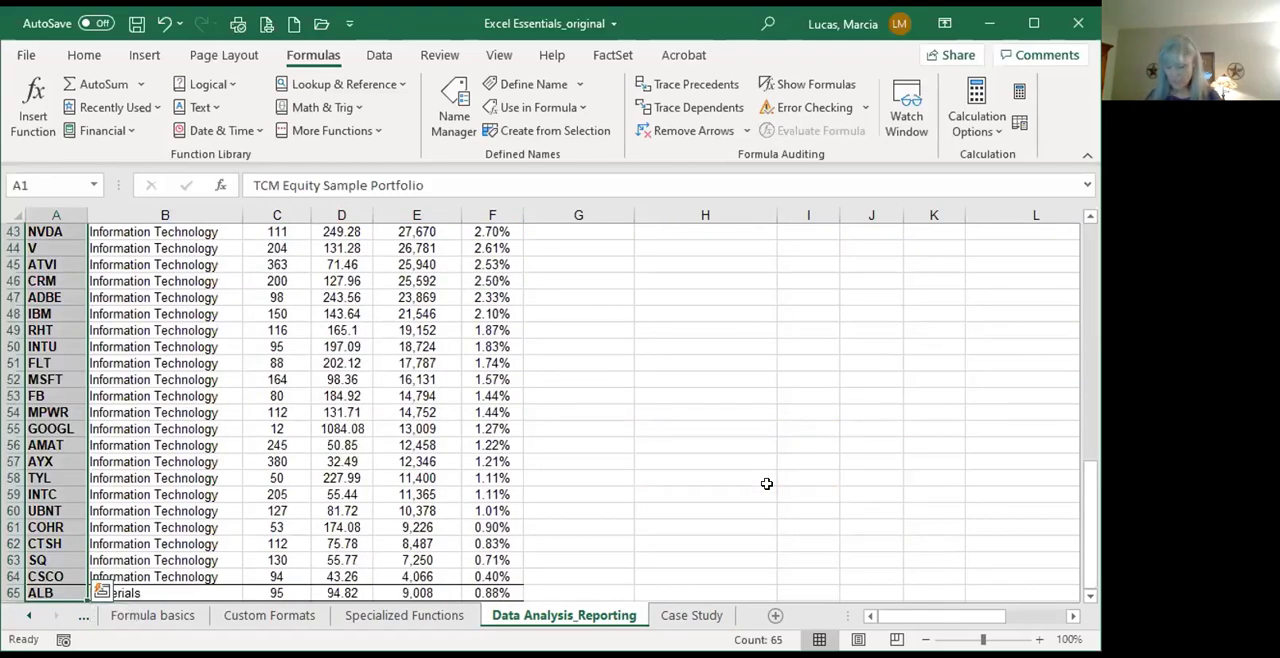
{"action": "scroll", "coordinate": [767, 484], "scroll_direction": "up", "scroll_amount": 14}
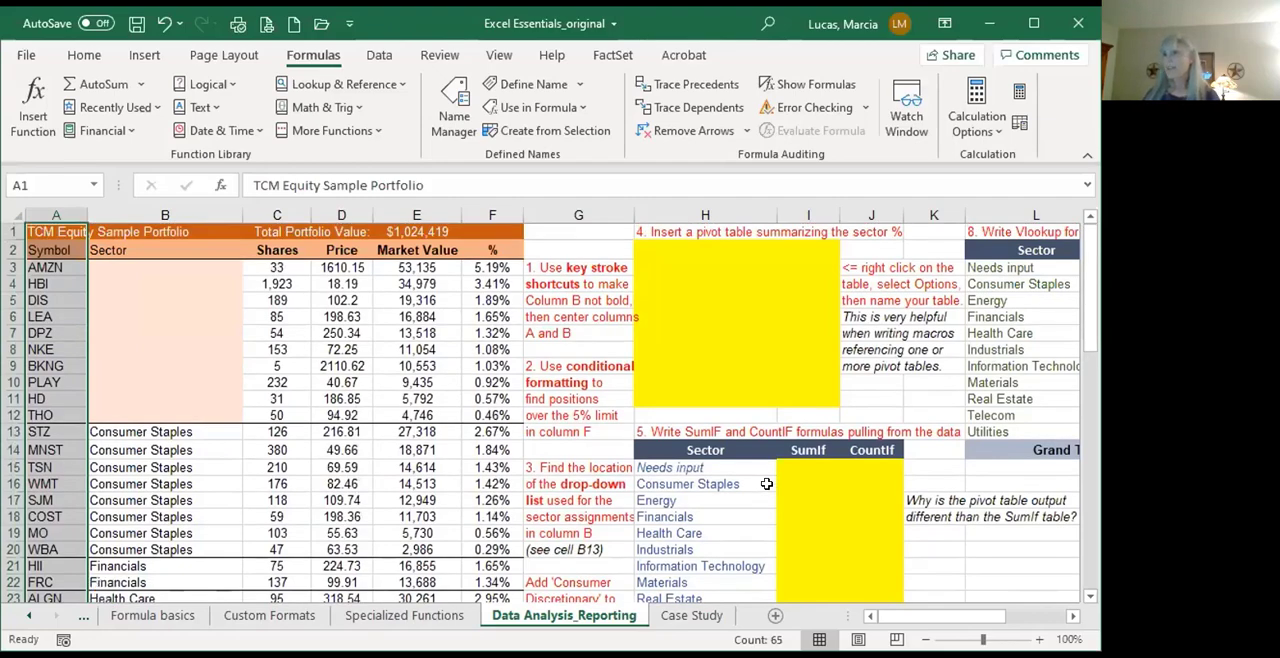
Step: Extend the selection to column B and center the contents of A1:B65 horizontally
{"action": "key", "text": "shift+Right"}
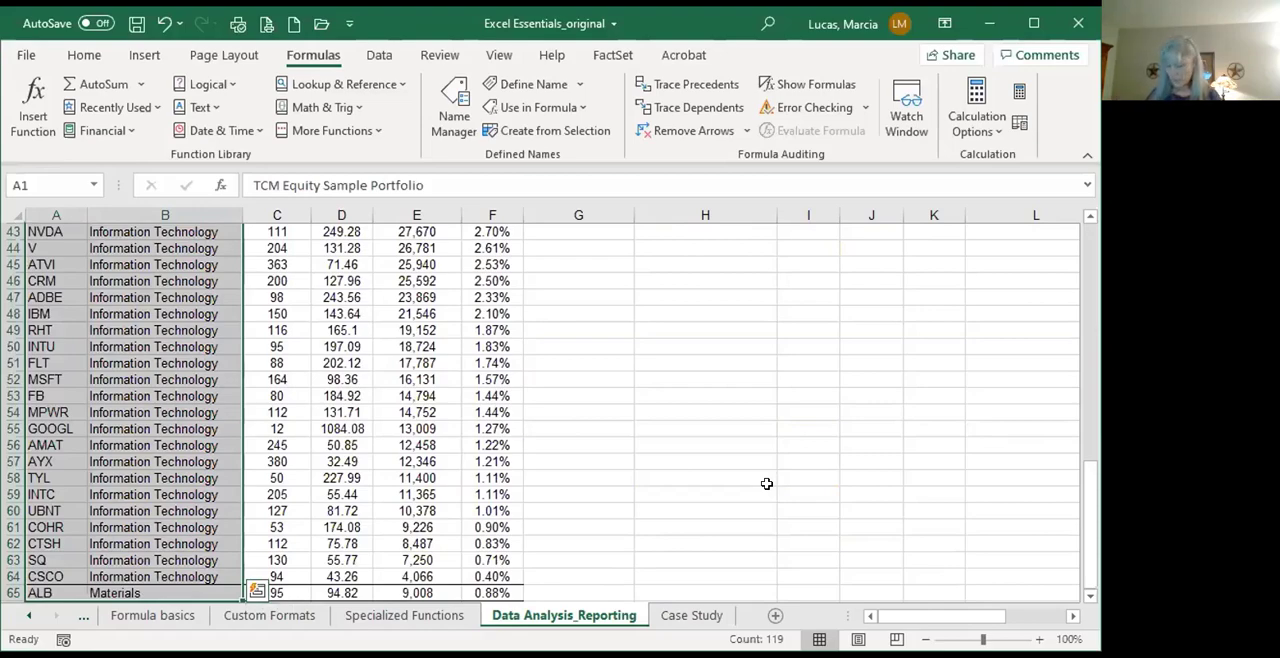
{"action": "key", "text": "alt+h"}
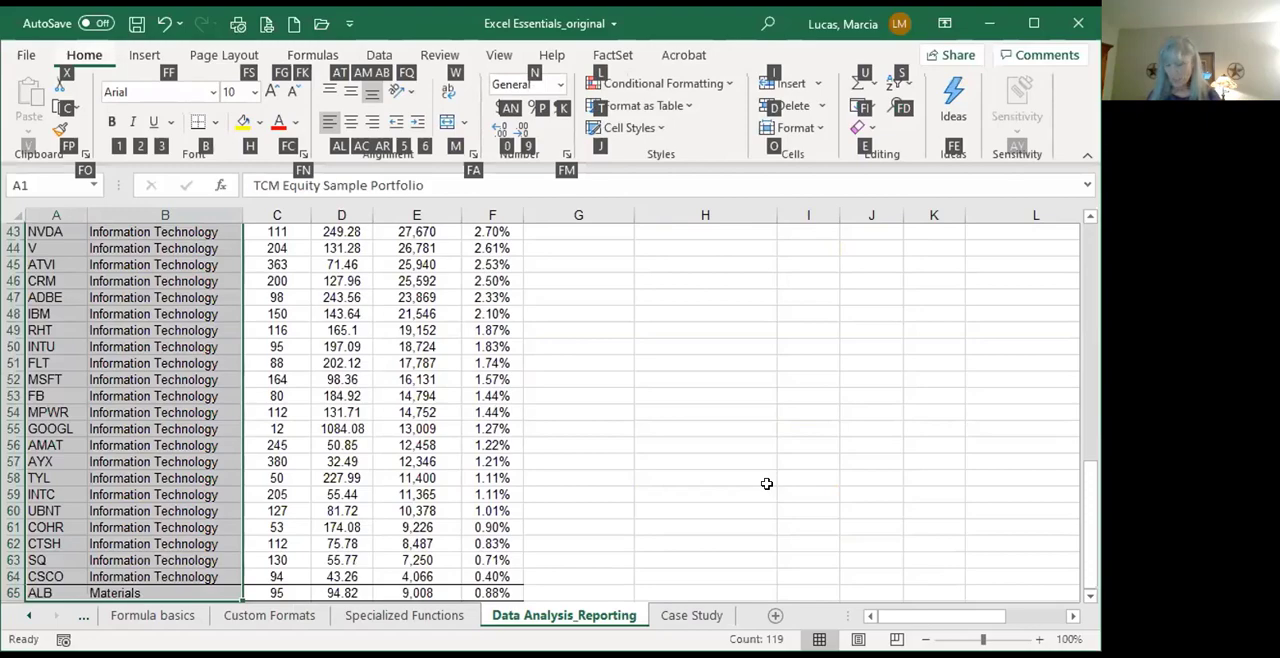
{"action": "key", "text": "a"}
{"action": "key", "text": "c"}
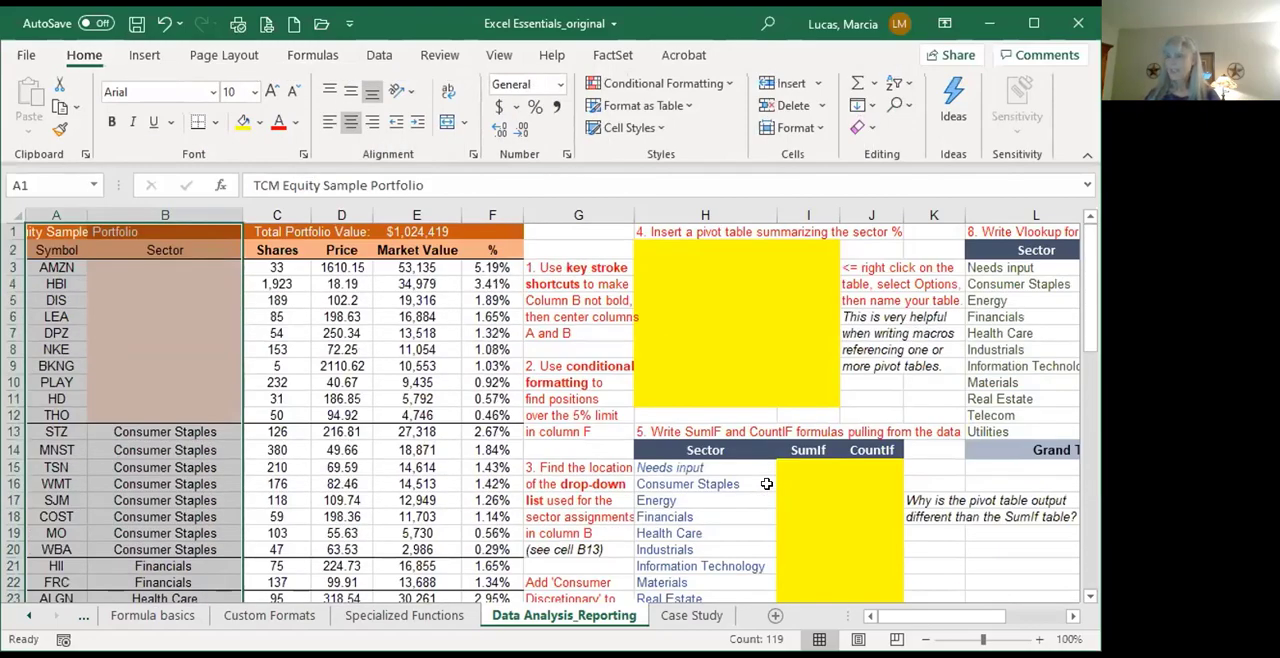
{"action": "key", "text": "alt"}
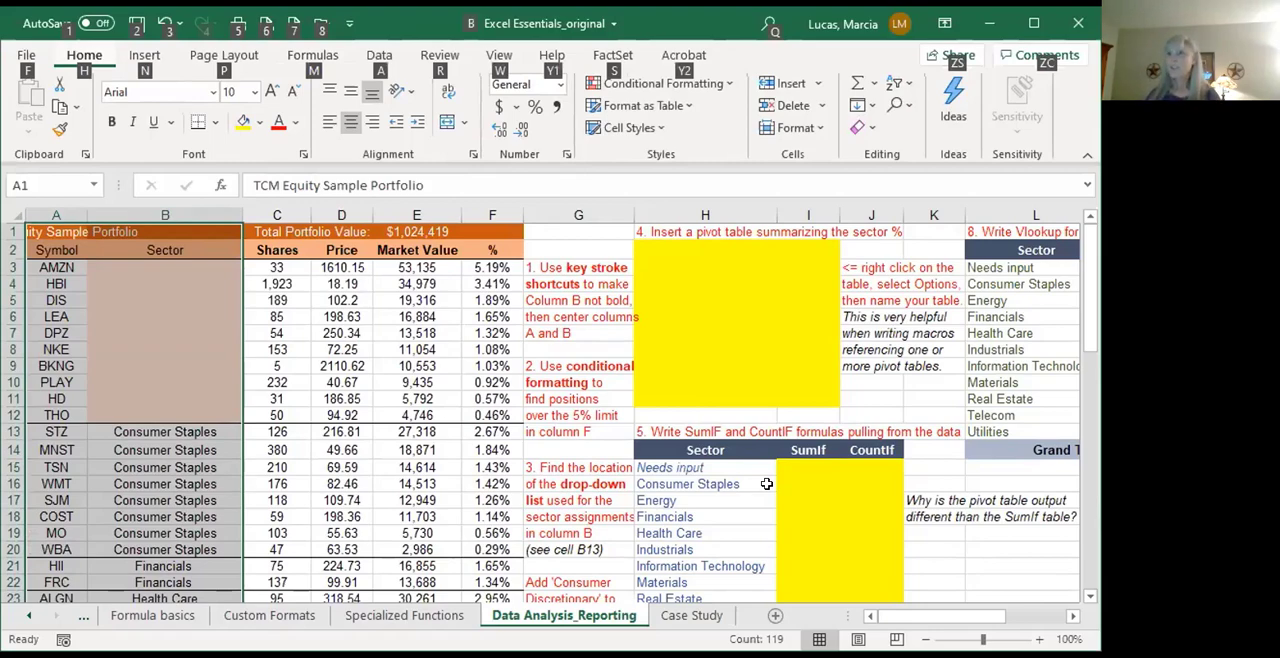
{"action": "key", "text": "h"}
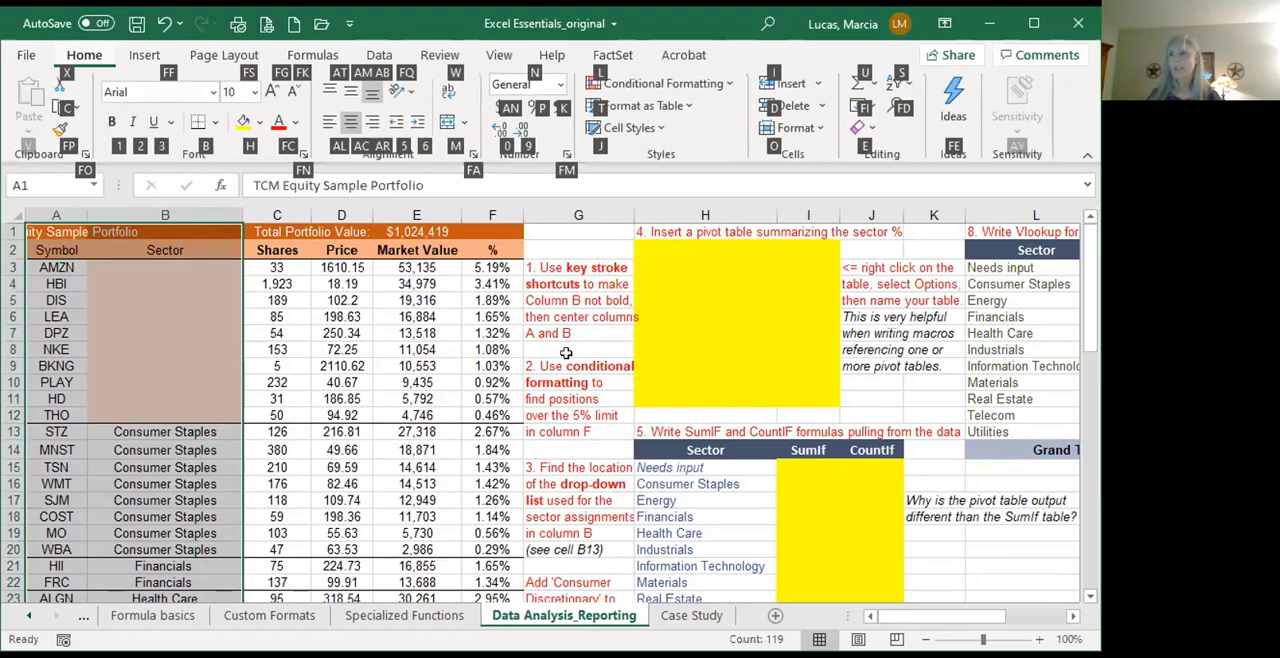
{"action": "left_click", "coordinate": [71, 263]}
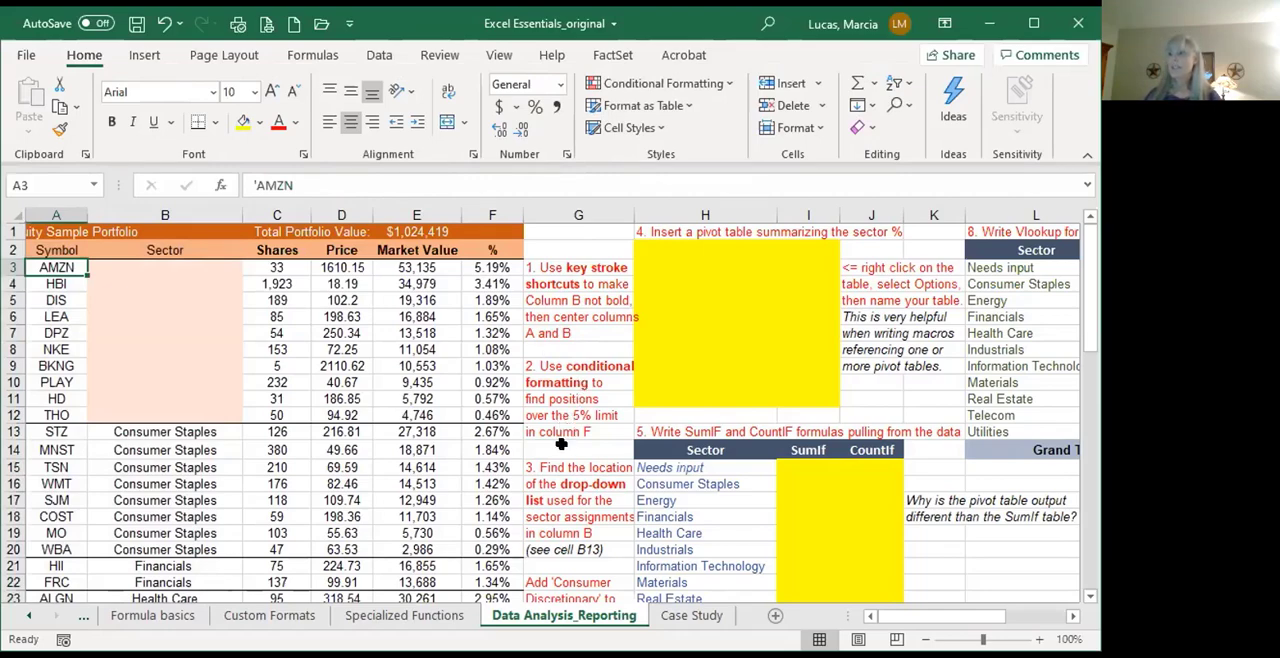
Step: Add a conditional formatting rule to F3:F65 that highlights values greater than 5% with Light Red Fill with Dark Red Text
{"action": "left_click", "coordinate": [484, 267]}
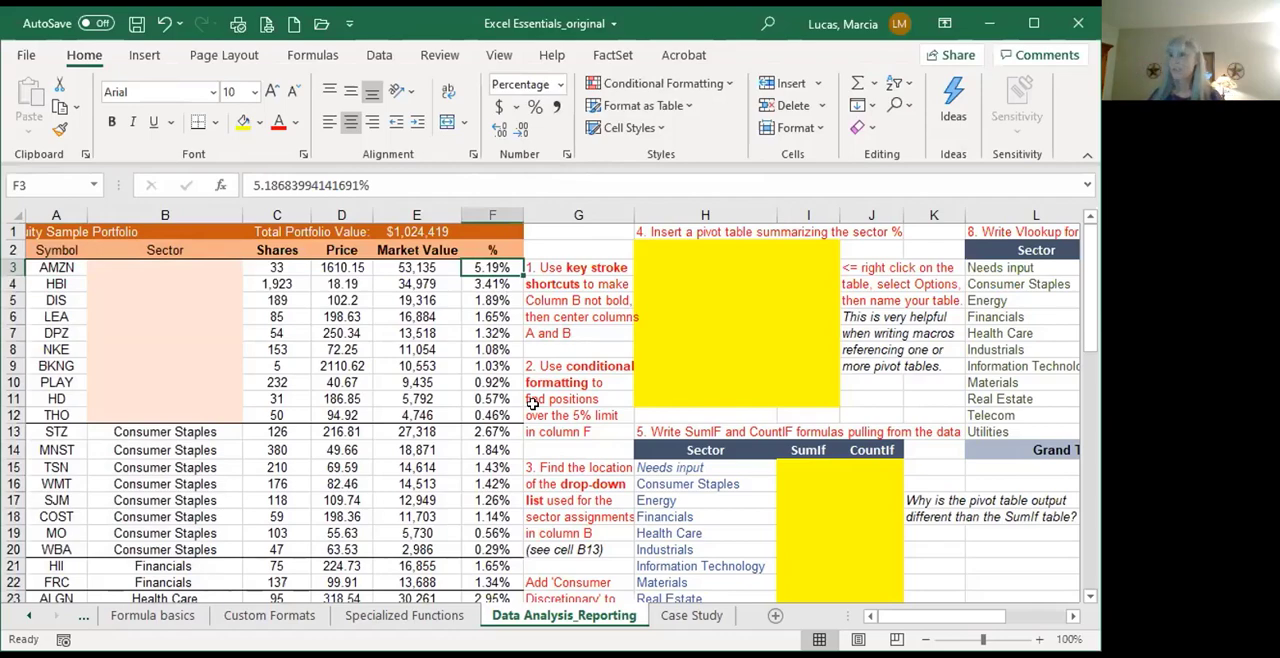
{"action": "key", "text": "ctrl+shift+Down"}
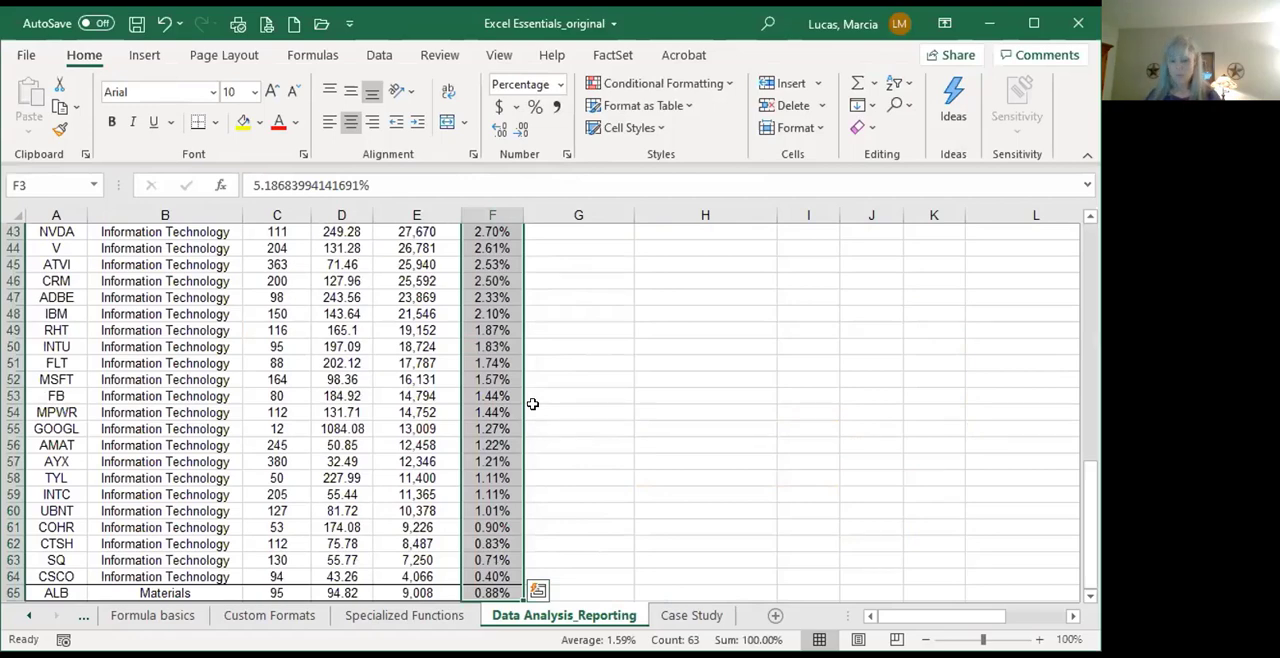
{"action": "key", "text": "alt"}
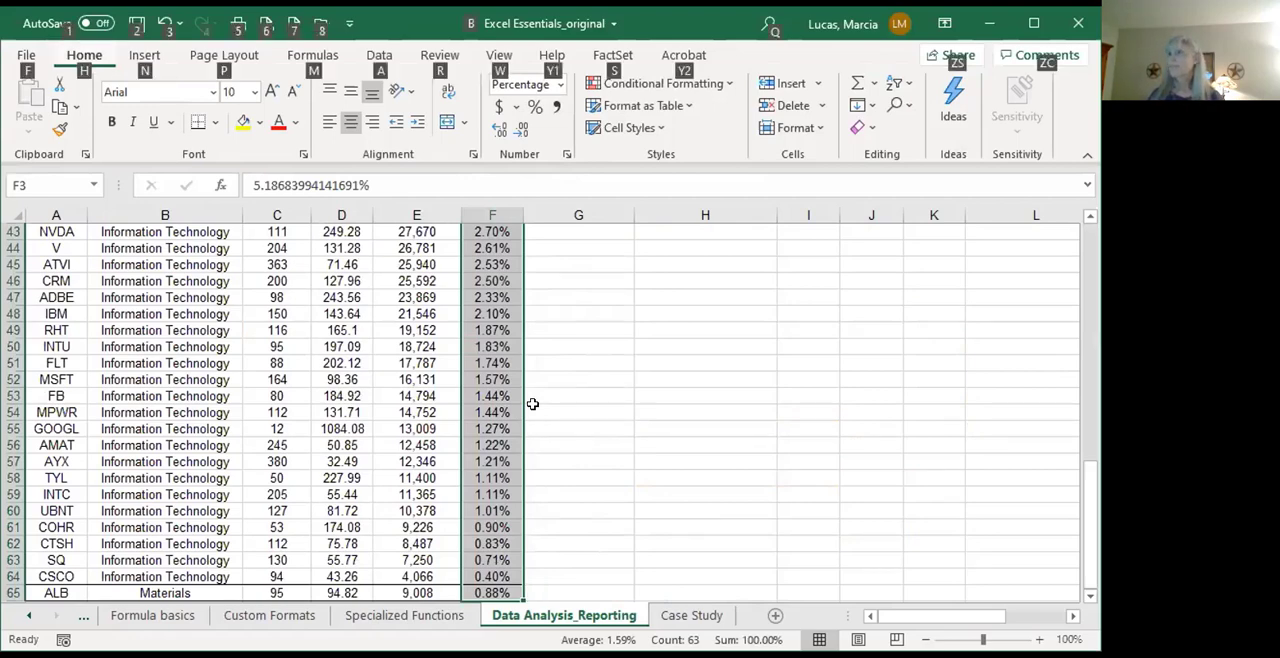
{"action": "key", "text": "h"}
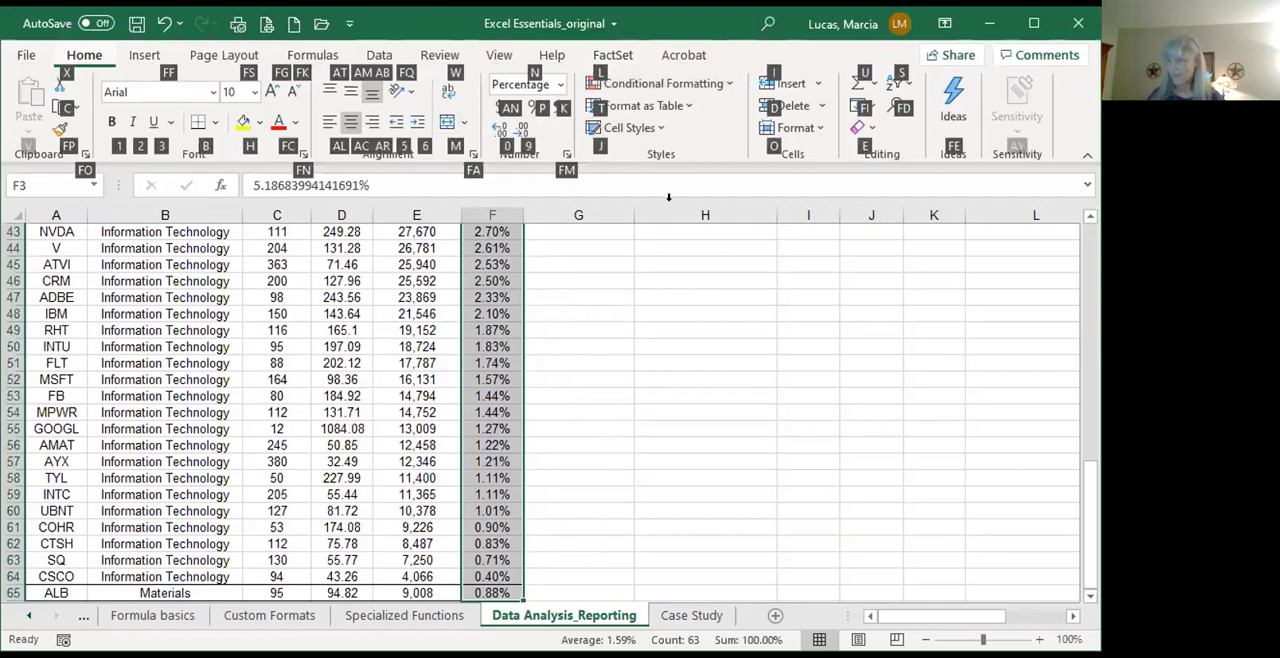
{"action": "key", "text": "l"}
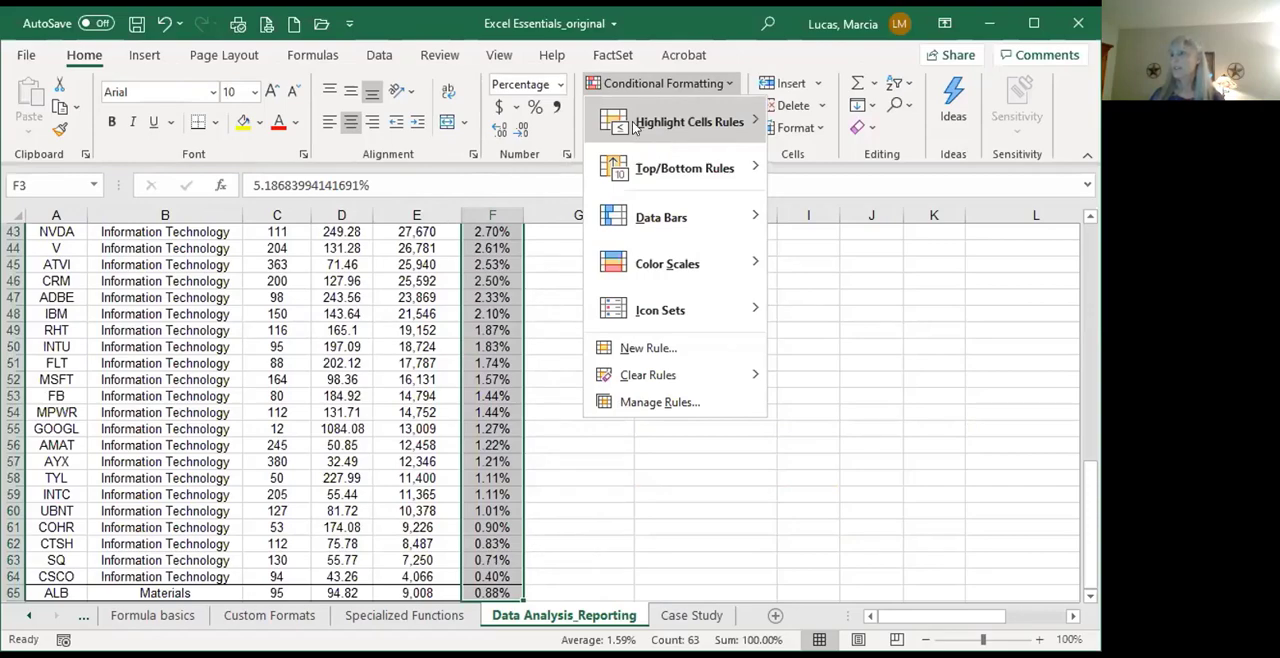
{"action": "mouse_move", "coordinate": [632, 124]}
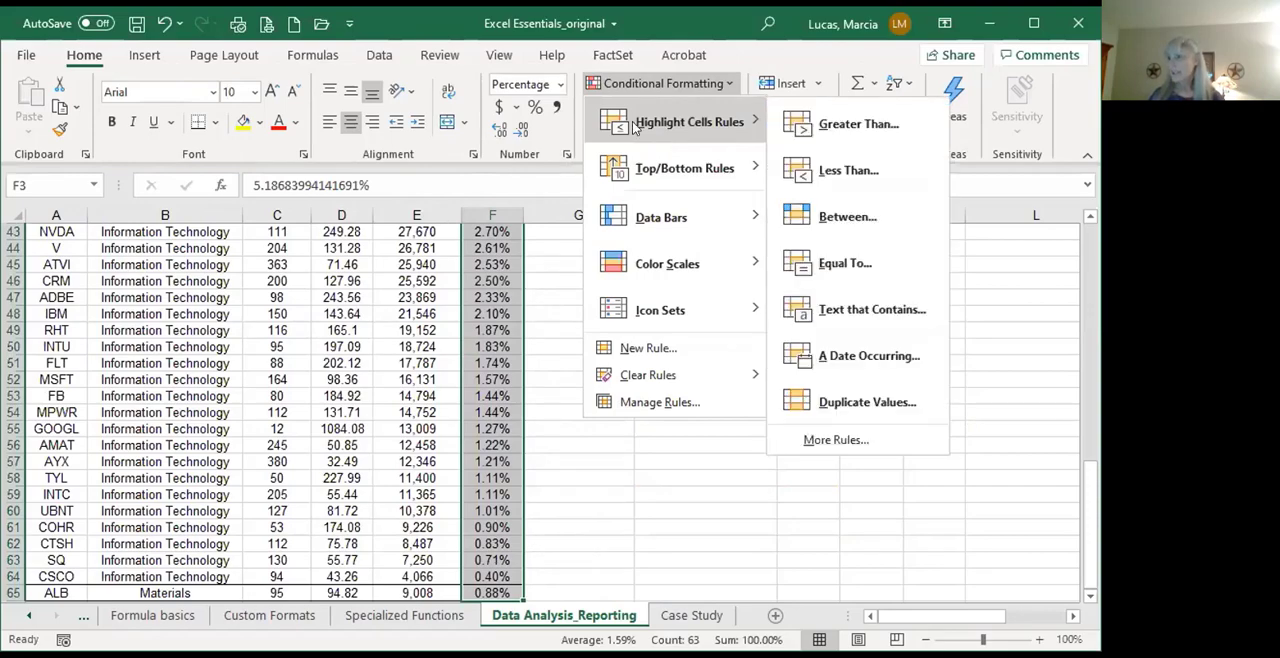
{"action": "left_click", "coordinate": [840, 124]}
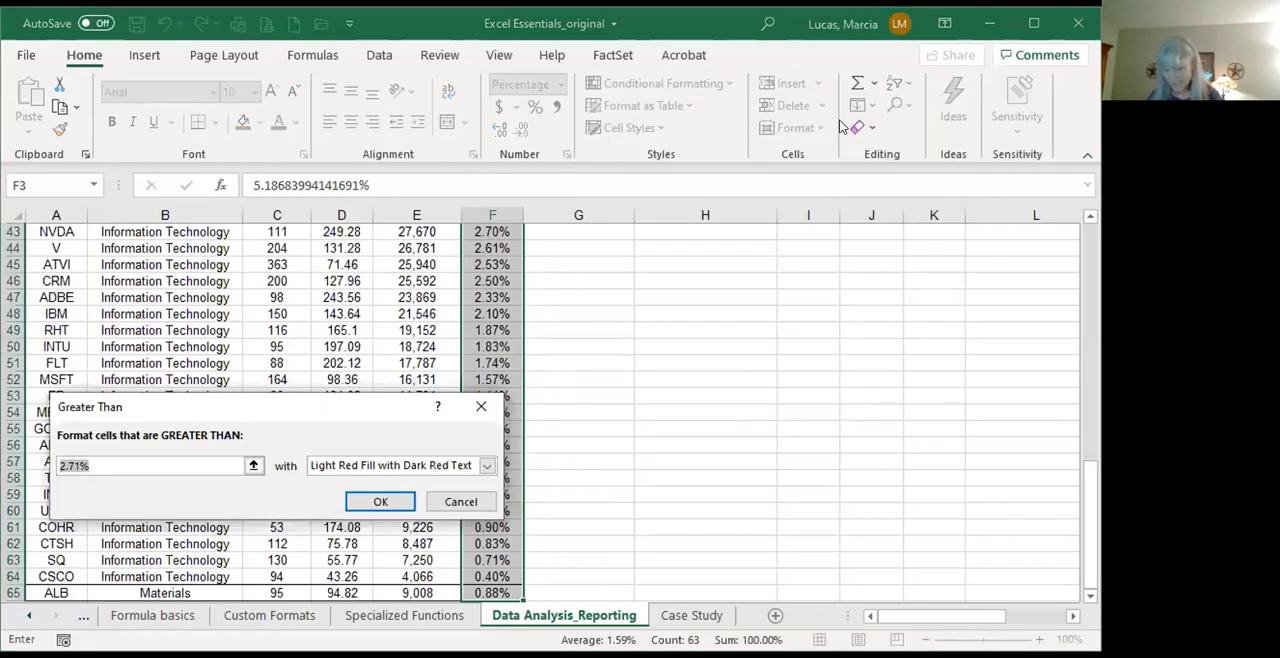
{"action": "type", "text": "5%"}
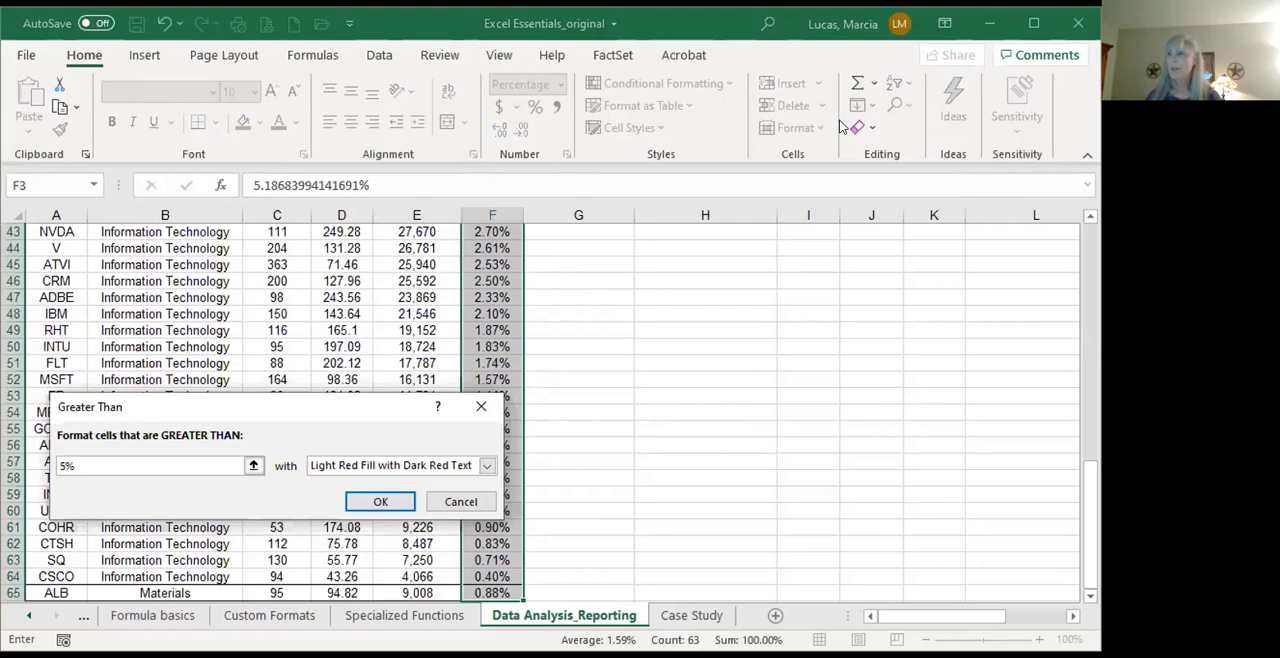
{"action": "left_click", "coordinate": [487, 468]}
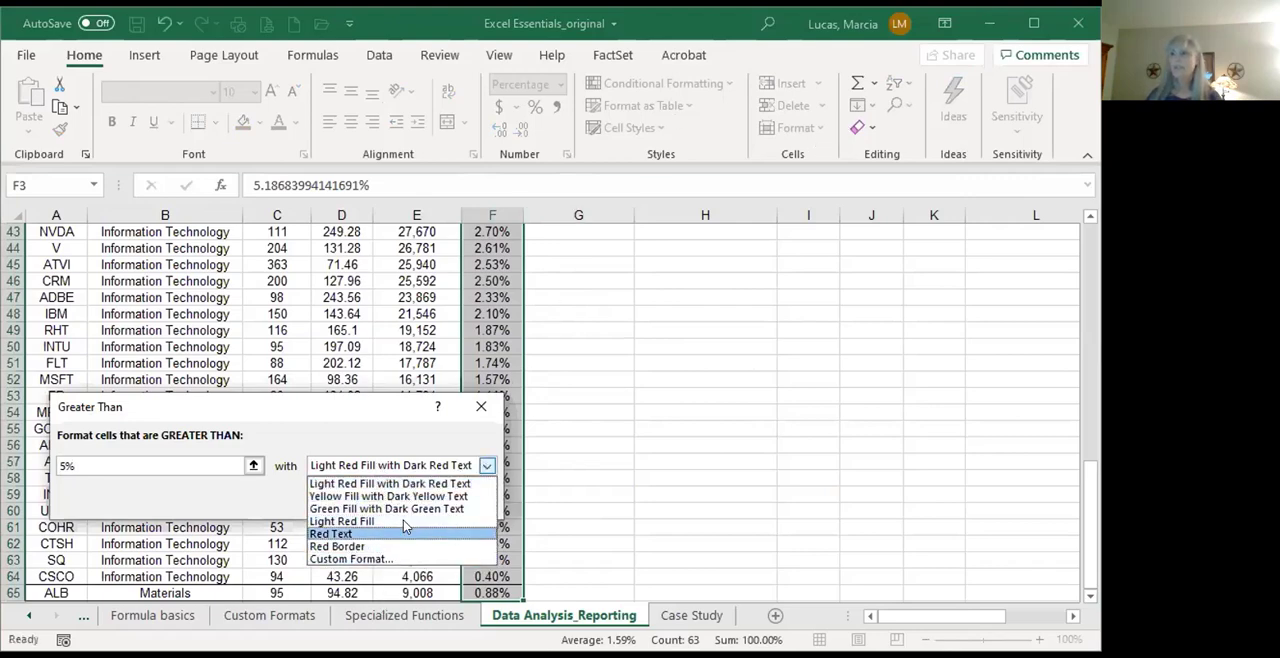
{"action": "left_click", "coordinate": [413, 484]}
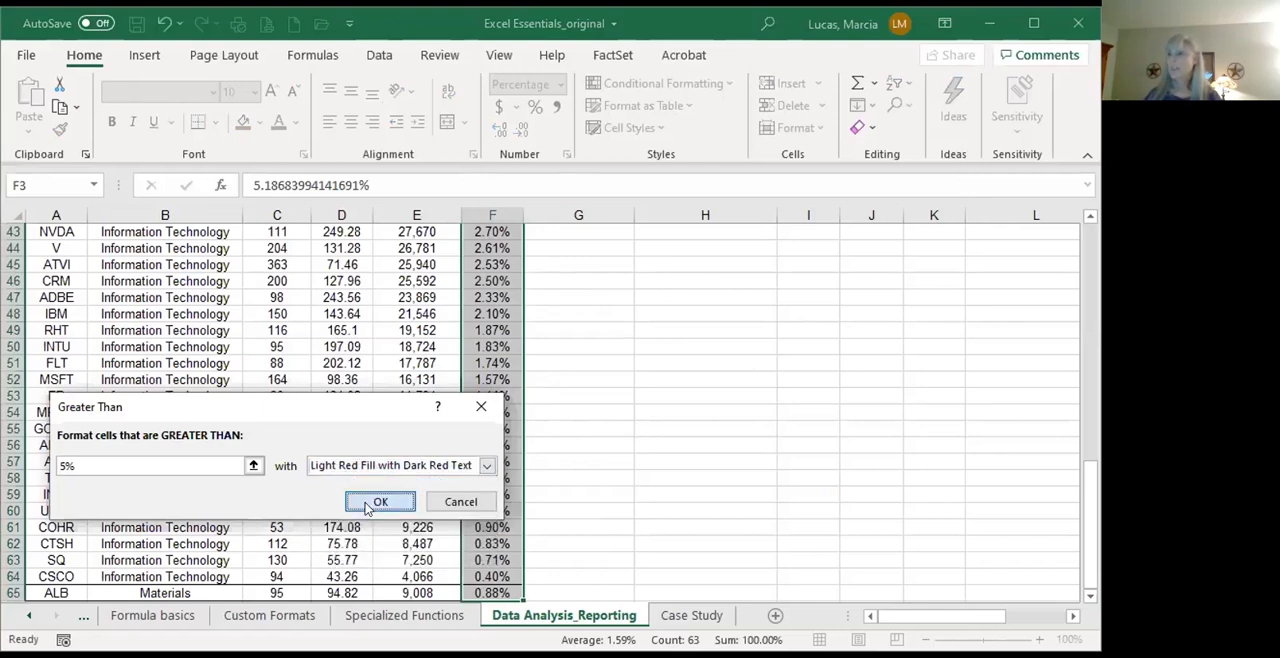
{"action": "left_click", "coordinate": [366, 505]}
Step: Look through the percentages in column F for positions highlighted as over the 5% limit
{"action": "left_click", "coordinate": [493, 494]}
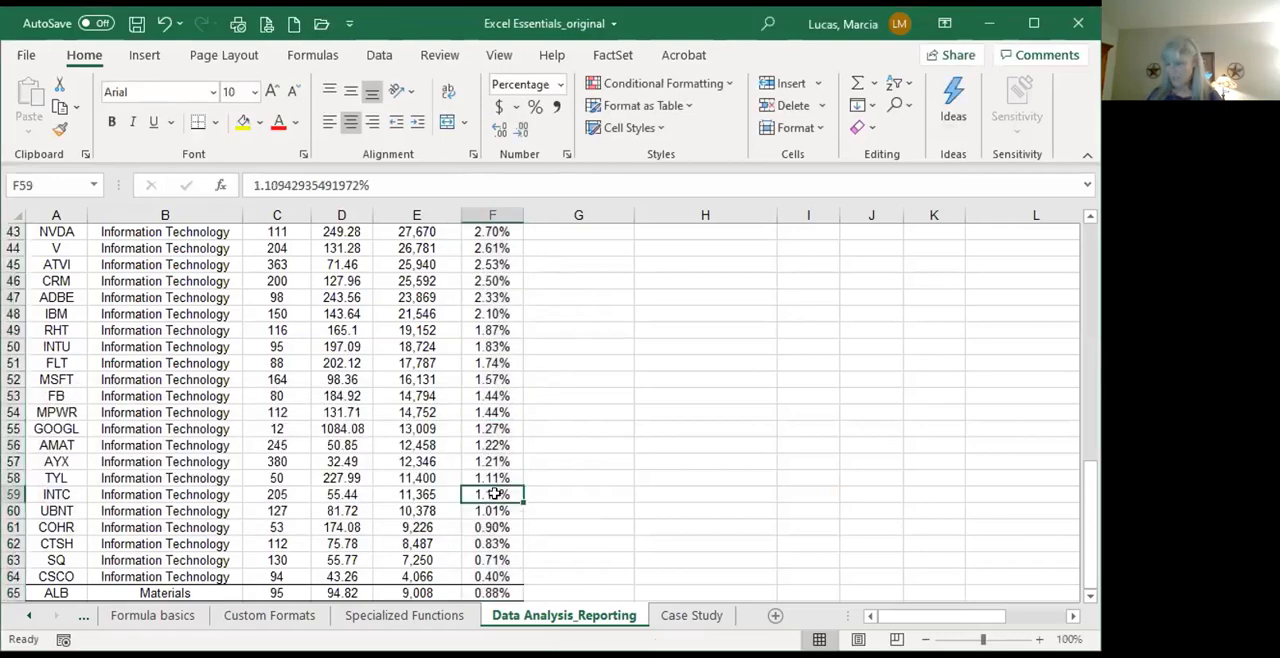
{"action": "key", "text": "ctrl+Up"}
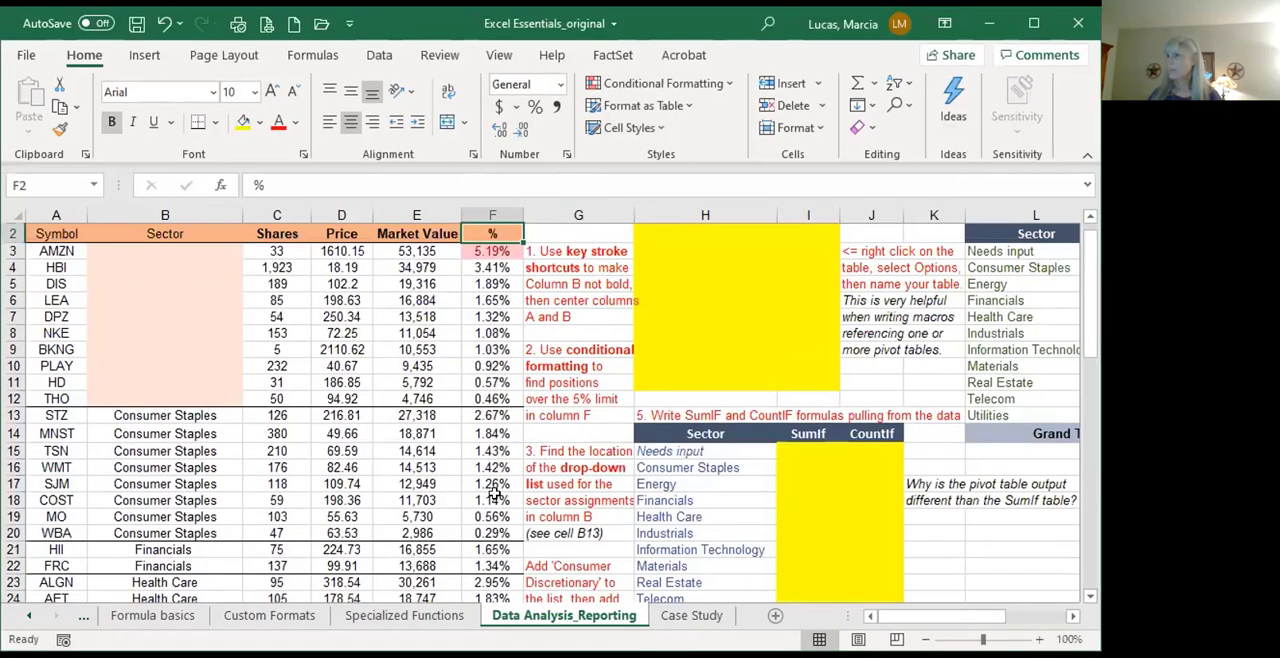
{"action": "key", "text": "Down"}
{"action": "key", "text": "Down"}
{"action": "key", "text": "Down"}
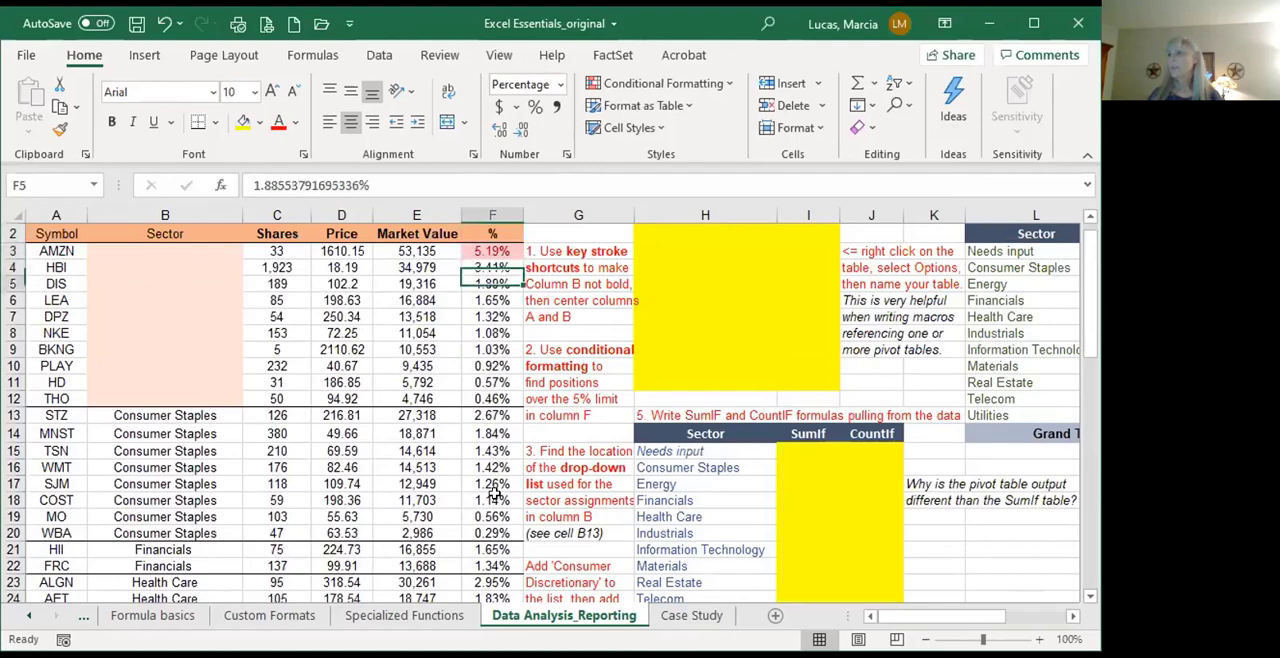
{"action": "key", "text": "Down"}
{"action": "key", "text": "Down"}
{"action": "key", "text": "Down"}
{"action": "key", "text": "Down"}
{"action": "key", "text": "Down"}
{"action": "key", "text": "Down"}
{"action": "key", "text": "Down"}
{"action": "key", "text": "Down"}
{"action": "key", "text": "Down"}
{"action": "key", "text": "Down"}
{"action": "key", "text": "Down"}
{"action": "key", "text": "Down"}
{"action": "key", "text": "Down"}
{"action": "key", "text": "Down"}
{"action": "key", "text": "Down"}
{"action": "key", "text": "Down"}
{"action": "key", "text": "Down"}
{"action": "key", "text": "Down"}
{"action": "key", "text": "Down"}
{"action": "key", "text": "Down"}
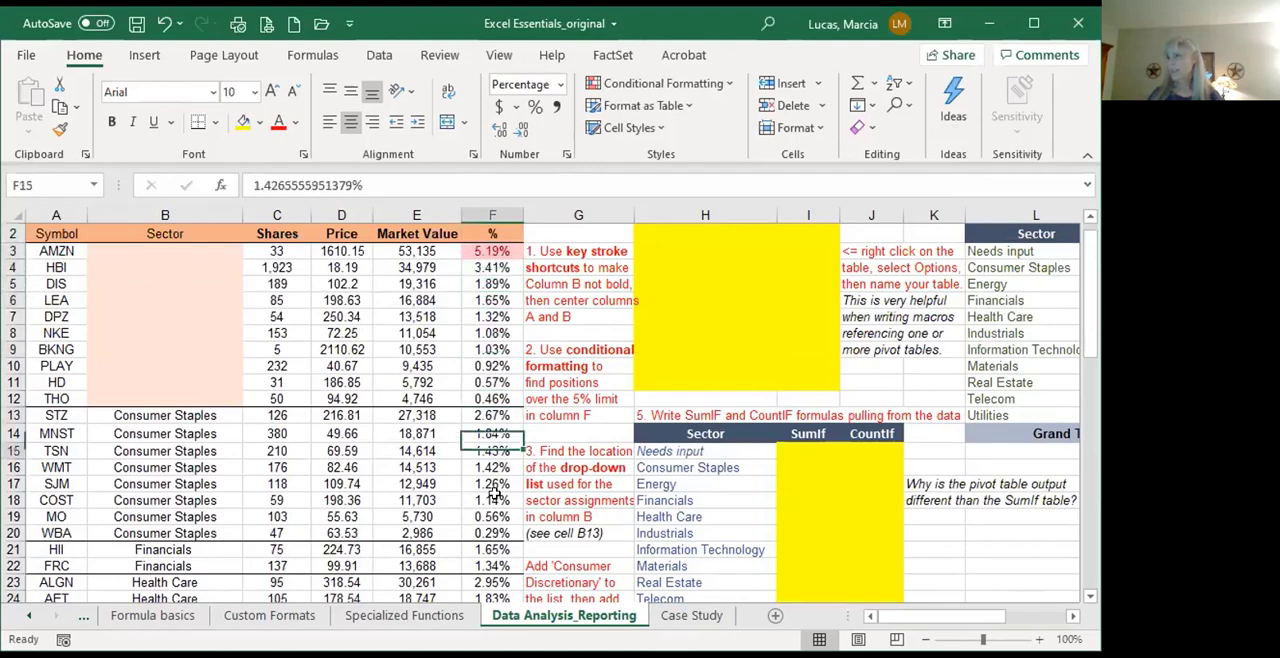
{"action": "key", "text": "Down"}
{"action": "key", "text": "Down"}
{"action": "key", "text": "Down"}
{"action": "key", "text": "Down"}
{"action": "key", "text": "Down"}
{"action": "key", "text": "Down"}
{"action": "key", "text": "Down"}
{"action": "key", "text": "Down"}
{"action": "key", "text": "Down"}
{"action": "key", "text": "Down"}
{"action": "key", "text": "Down"}
{"action": "key", "text": "Down"}
{"action": "key", "text": "Down"}
{"action": "key", "text": "Down"}
{"action": "key", "text": "Down"}
{"action": "key", "text": "Down"}
{"action": "key", "text": "Down"}
{"action": "key", "text": "Down"}
{"action": "key", "text": "Down"}
{"action": "key", "text": "Down"}
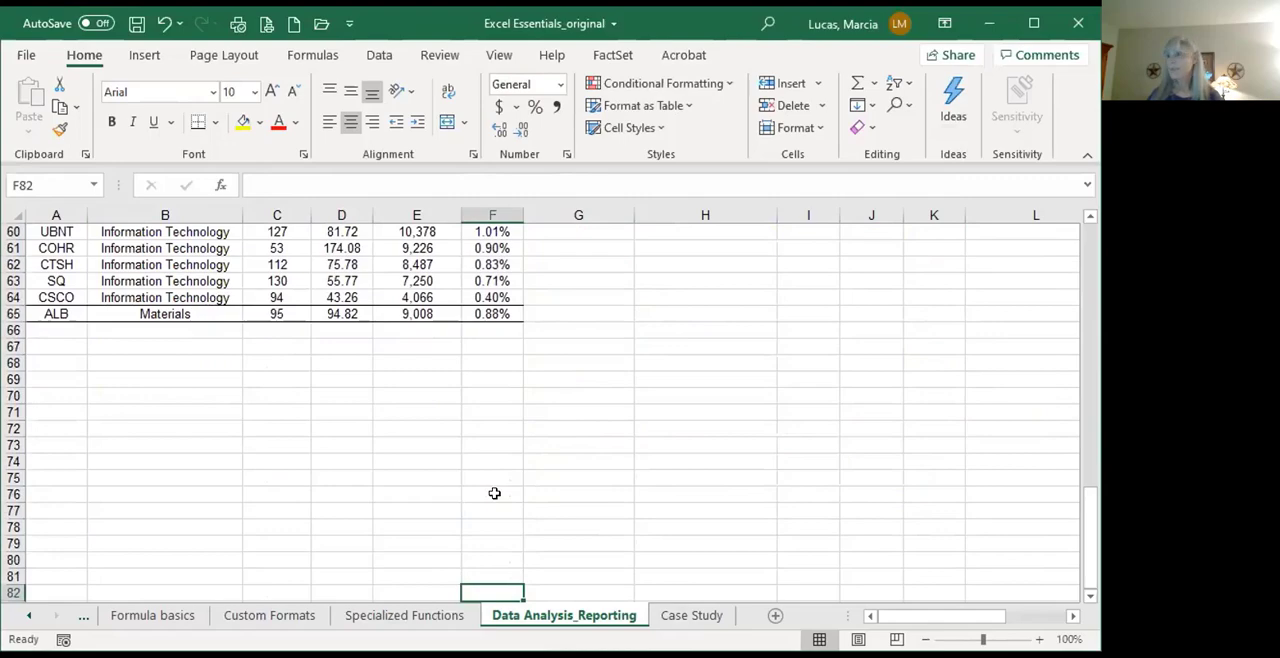
{"action": "key", "text": "ctrl+Up"}
{"action": "key", "text": "ctrl+Up"}
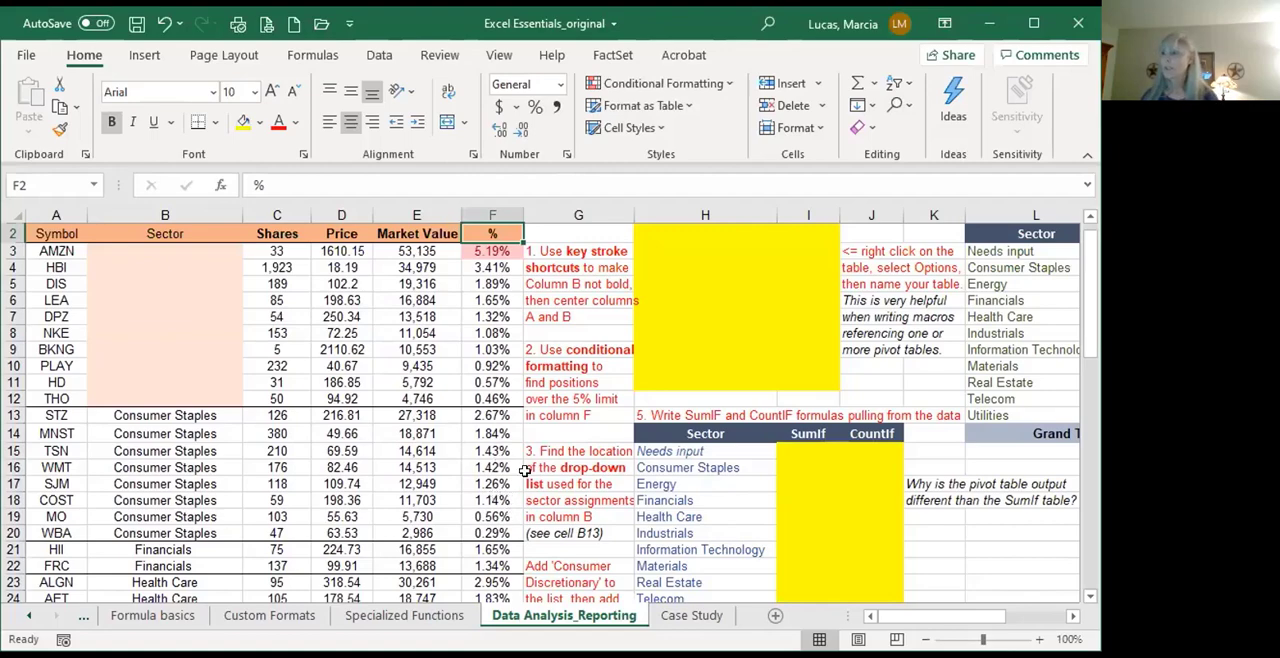
Step: Open the sector drop-down list of cell B13 and look through its choices without changing the assignment
{"action": "left_click", "coordinate": [555, 452]}
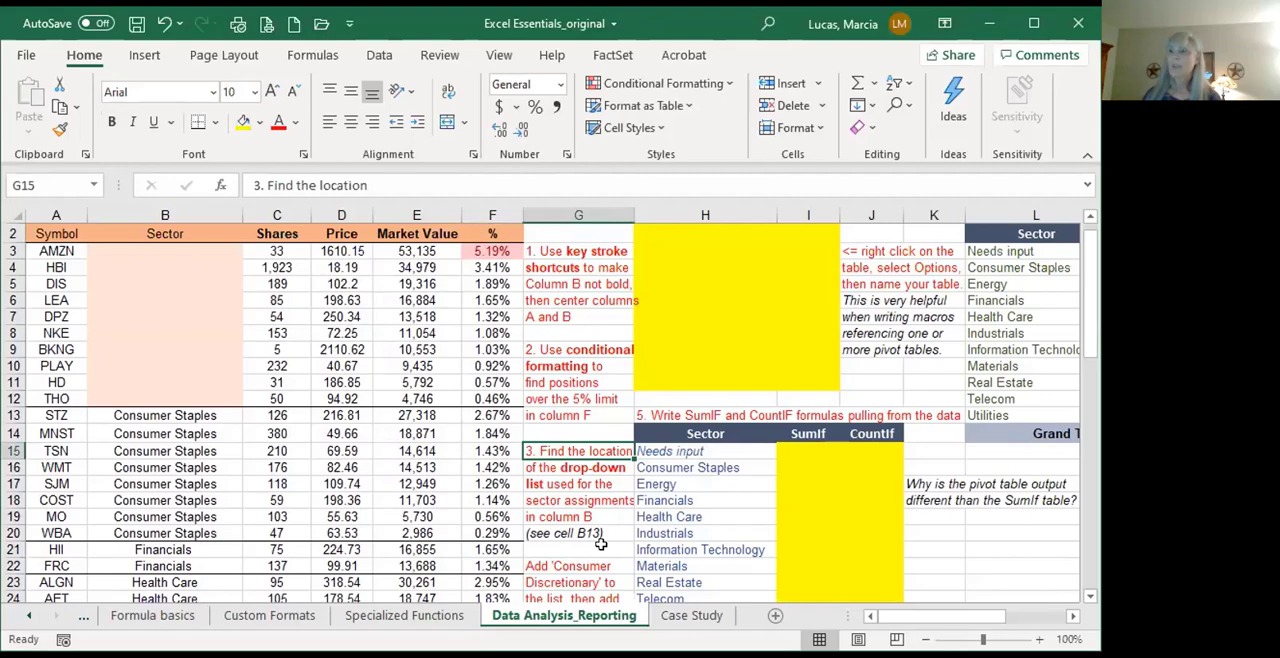
{"action": "left_click", "coordinate": [169, 394]}
{"action": "left_click", "coordinate": [177, 409]}
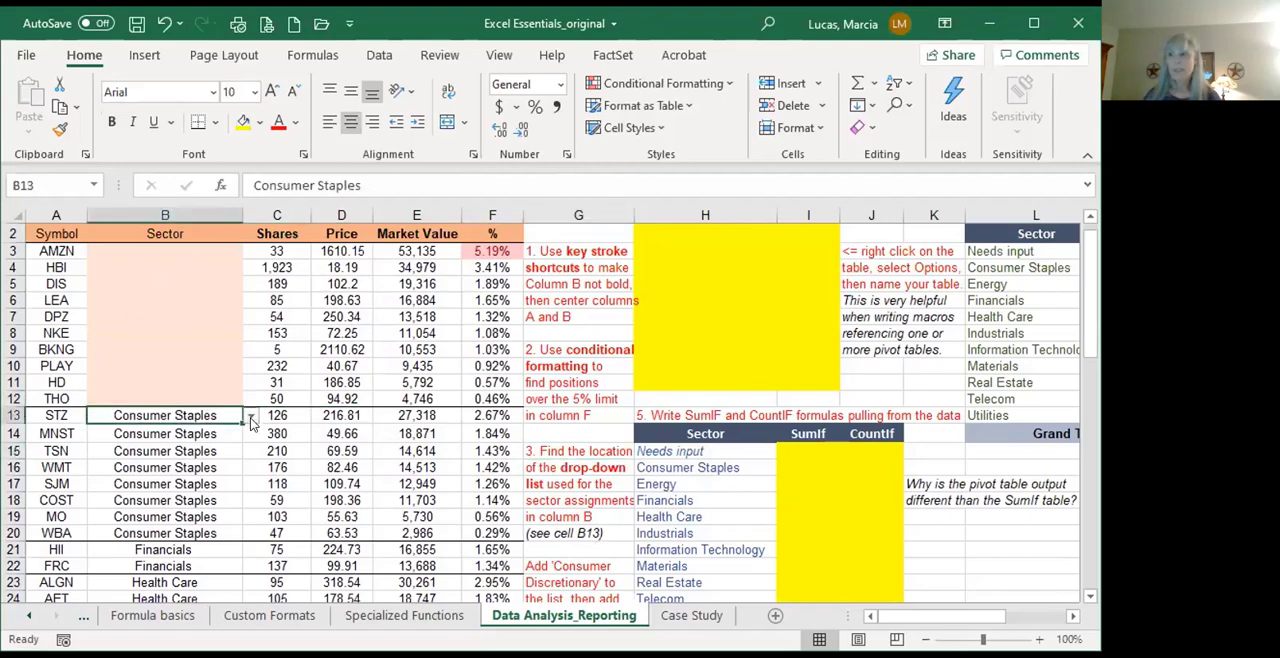
{"action": "left_click", "coordinate": [251, 418]}
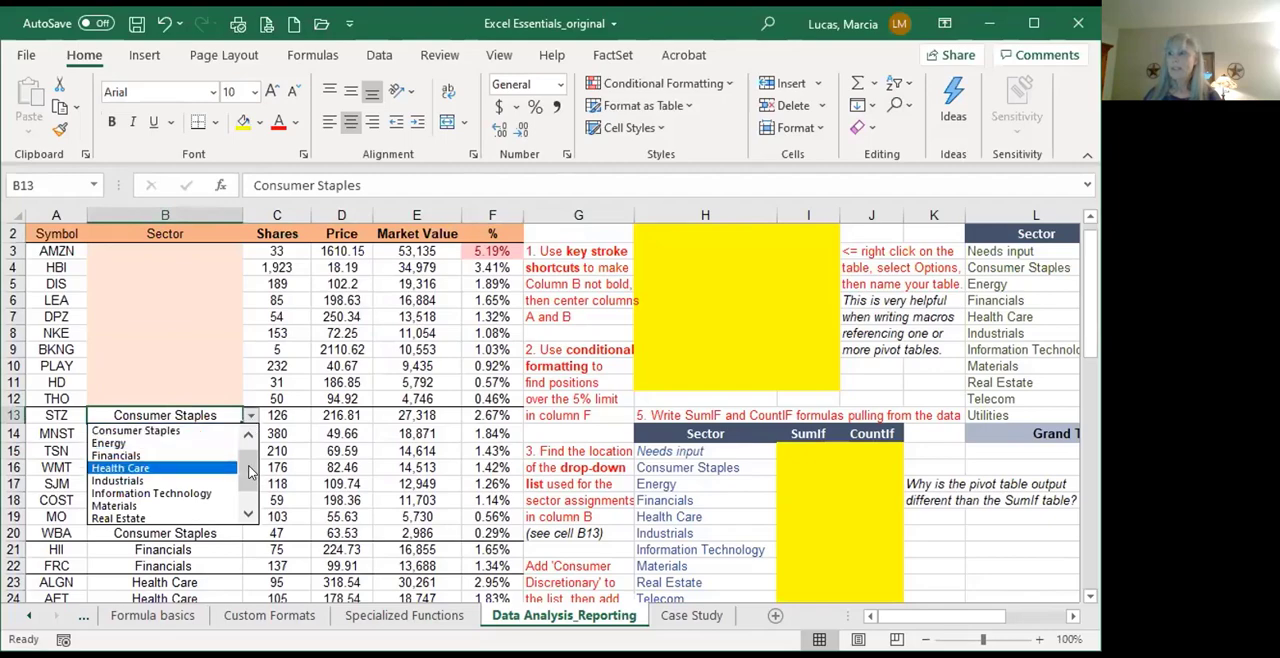
{"action": "scroll", "coordinate": [249, 465], "scroll_direction": "down", "scroll_amount": 1}
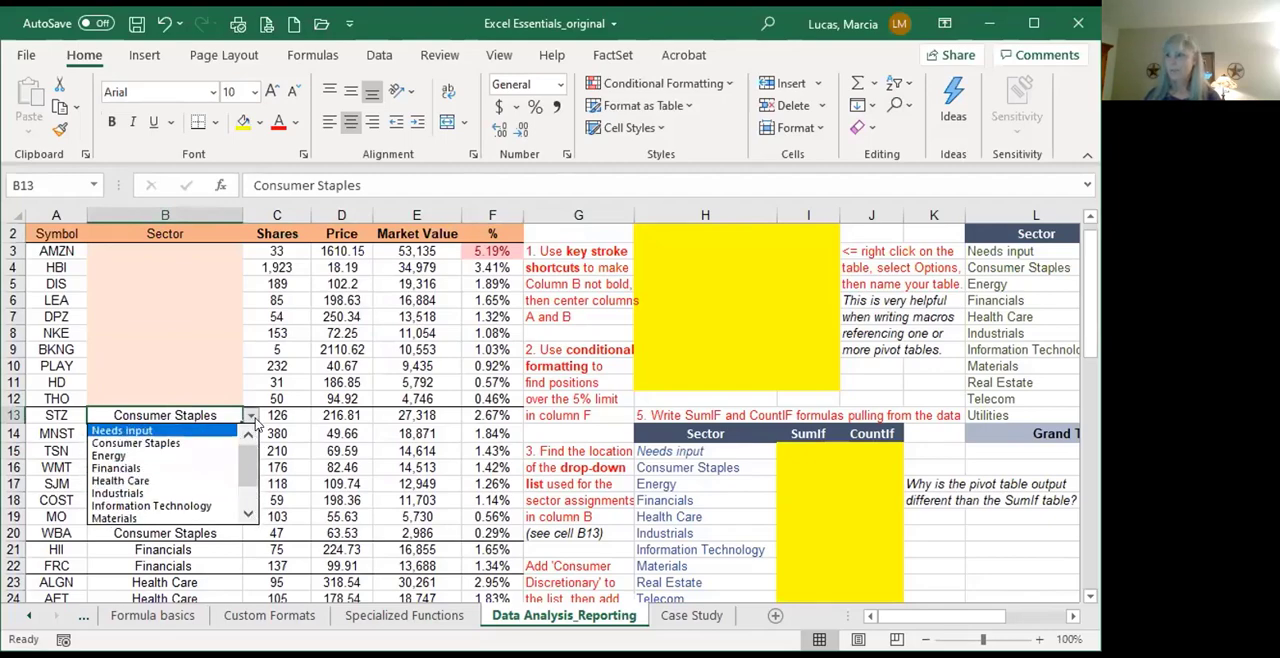
{"action": "left_click", "coordinate": [288, 418]}
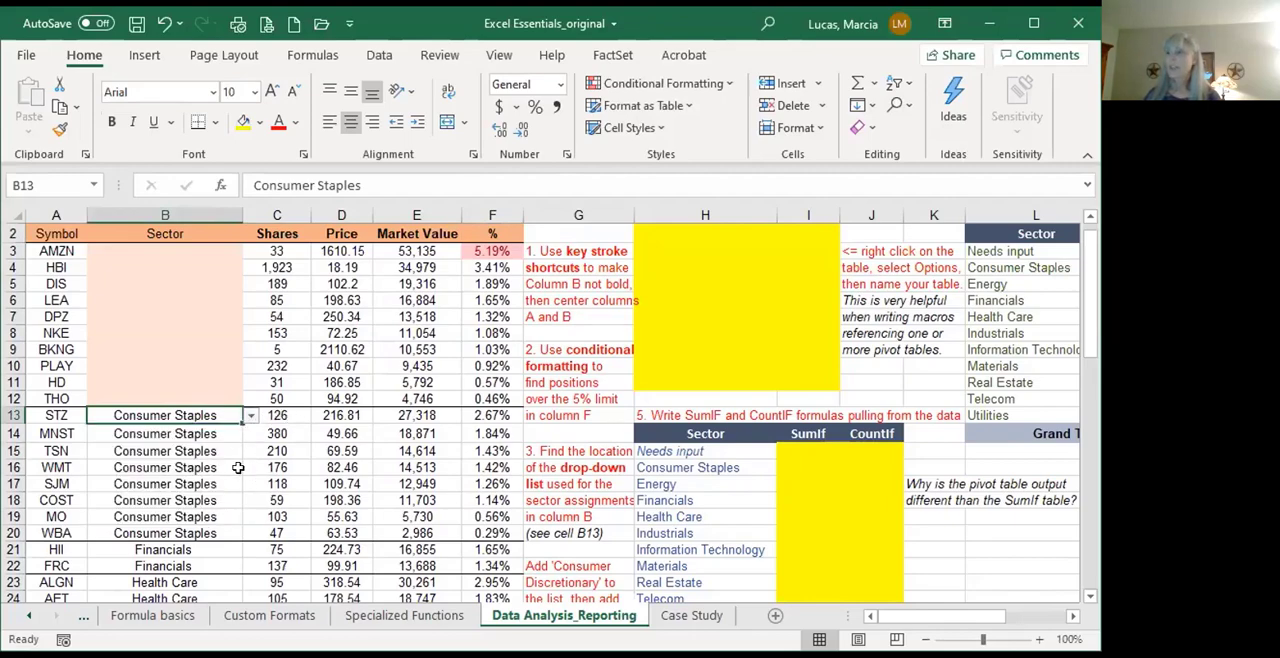
Step: Check the Data Validation settings of cell B13 for the source range of its drop-down list
{"action": "key", "text": "alt"}
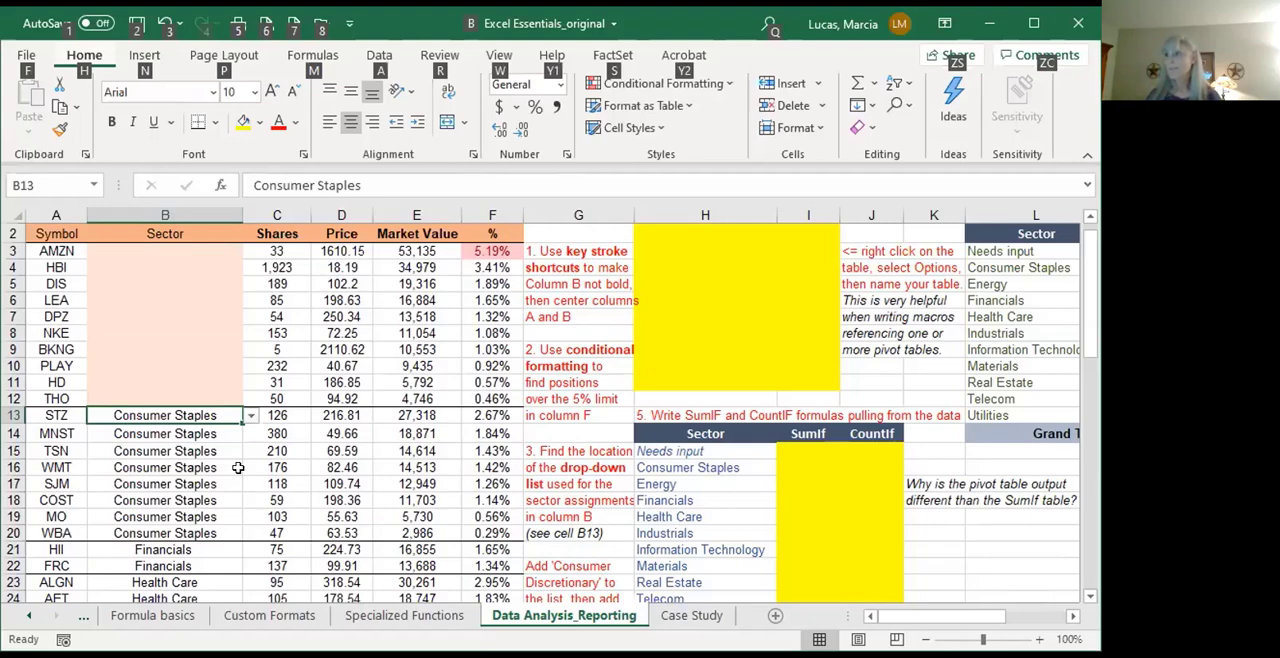
{"action": "key", "text": "a"}
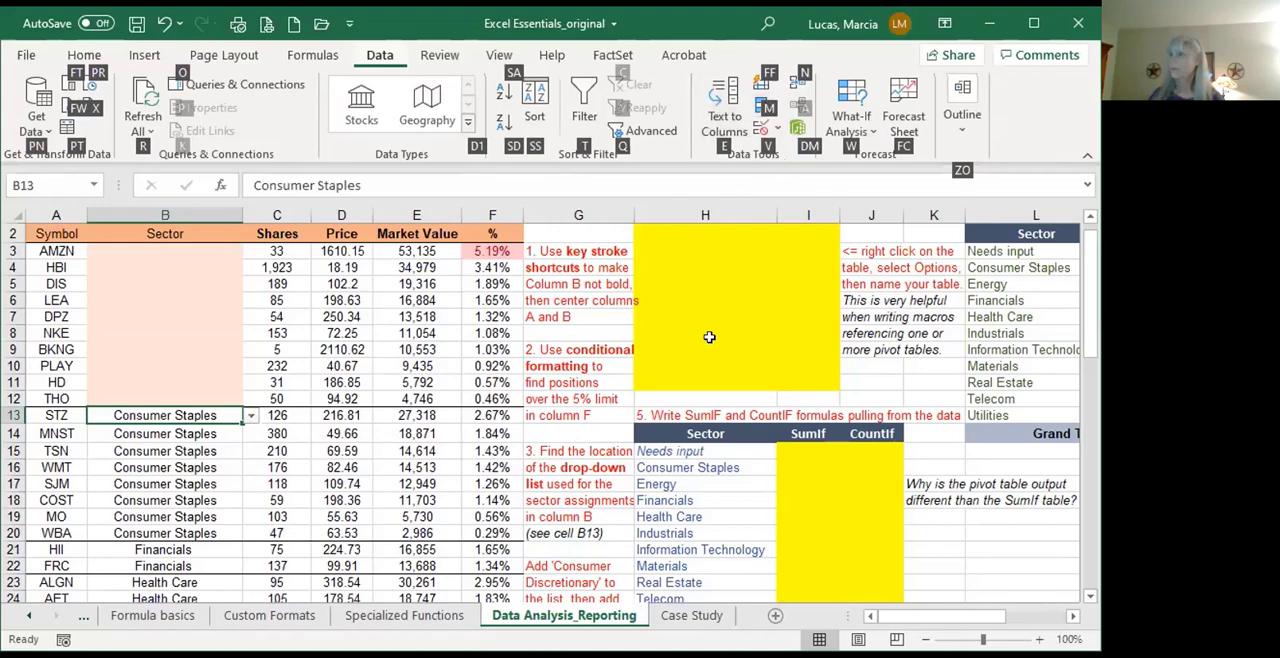
{"action": "key", "text": "v"}
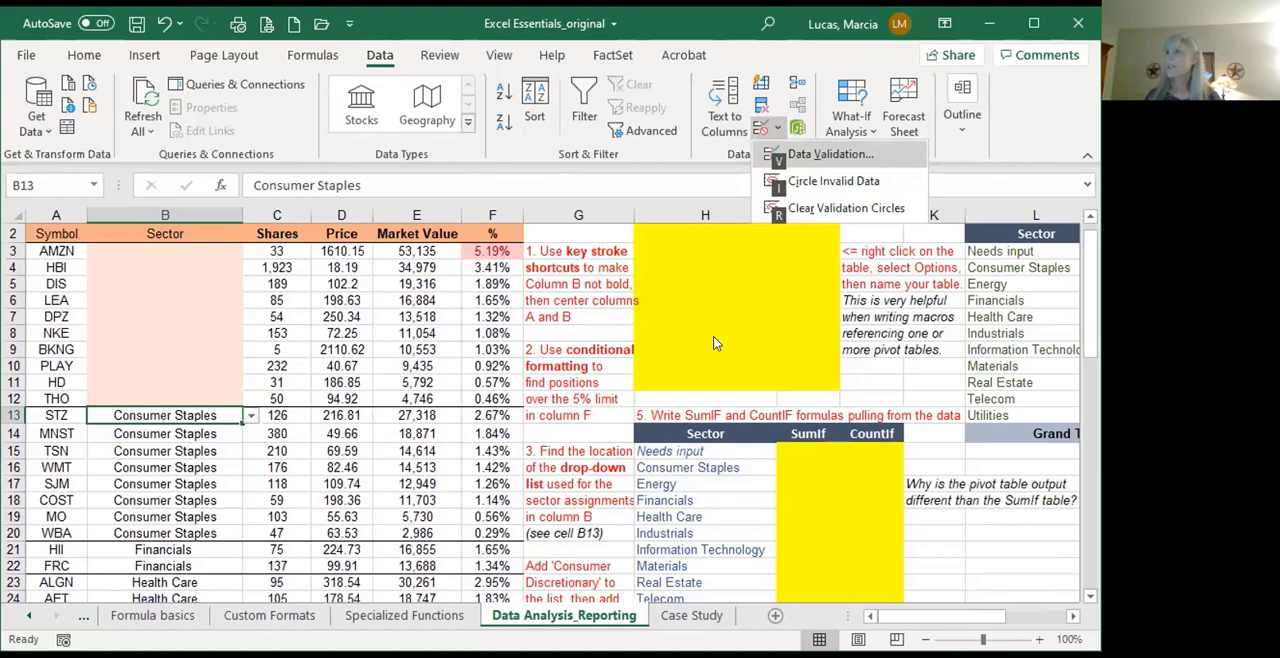
{"action": "key", "text": "v"}
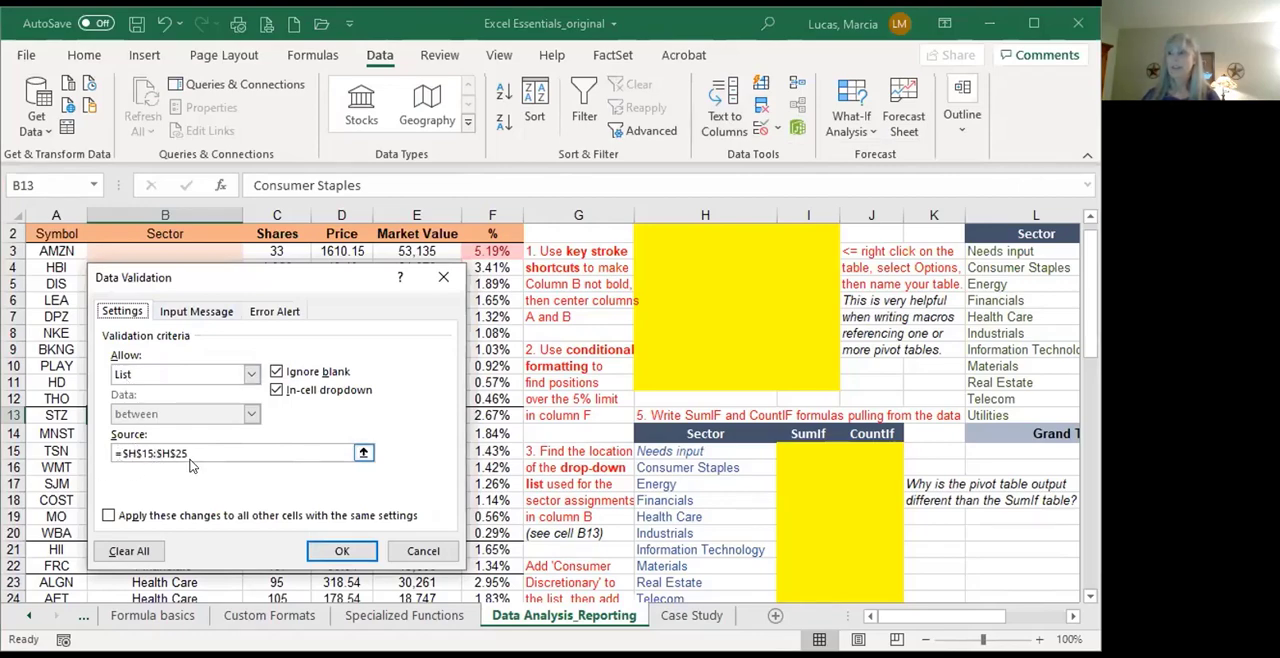
{"action": "left_click", "coordinate": [420, 553]}
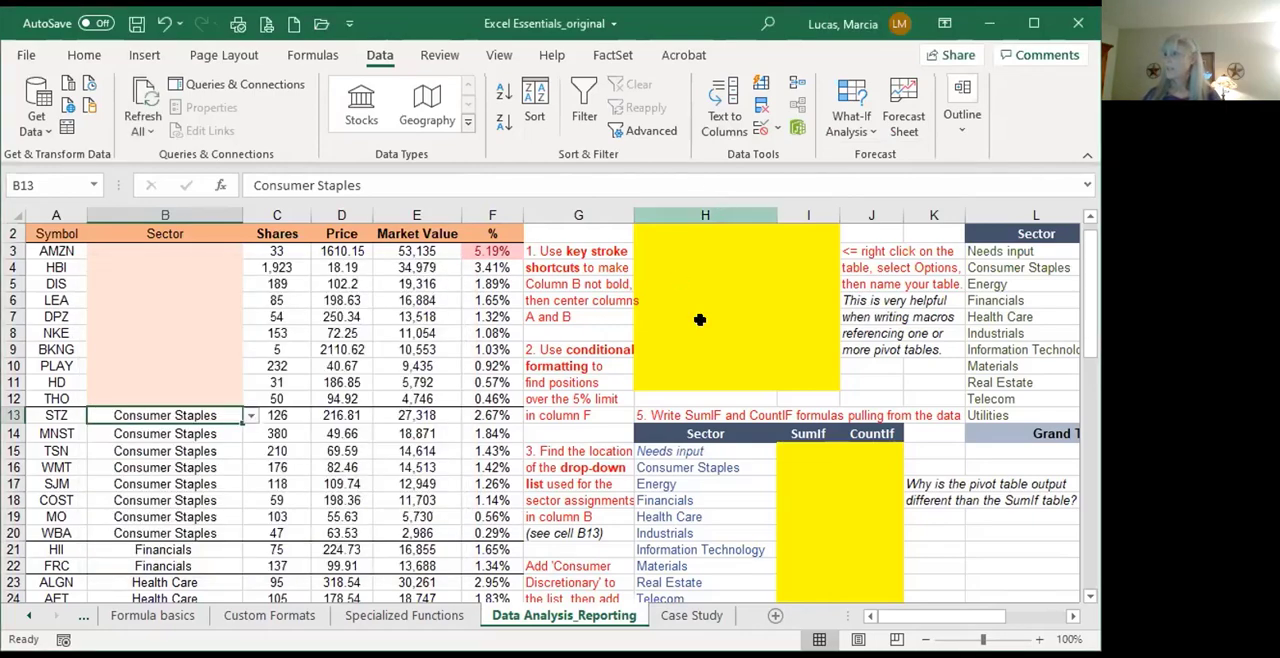
Step: Go through the sector entries in column H, from H15 down to the Grand Total row and back
{"action": "left_click", "coordinate": [668, 451]}
{"action": "key", "text": "Down"}
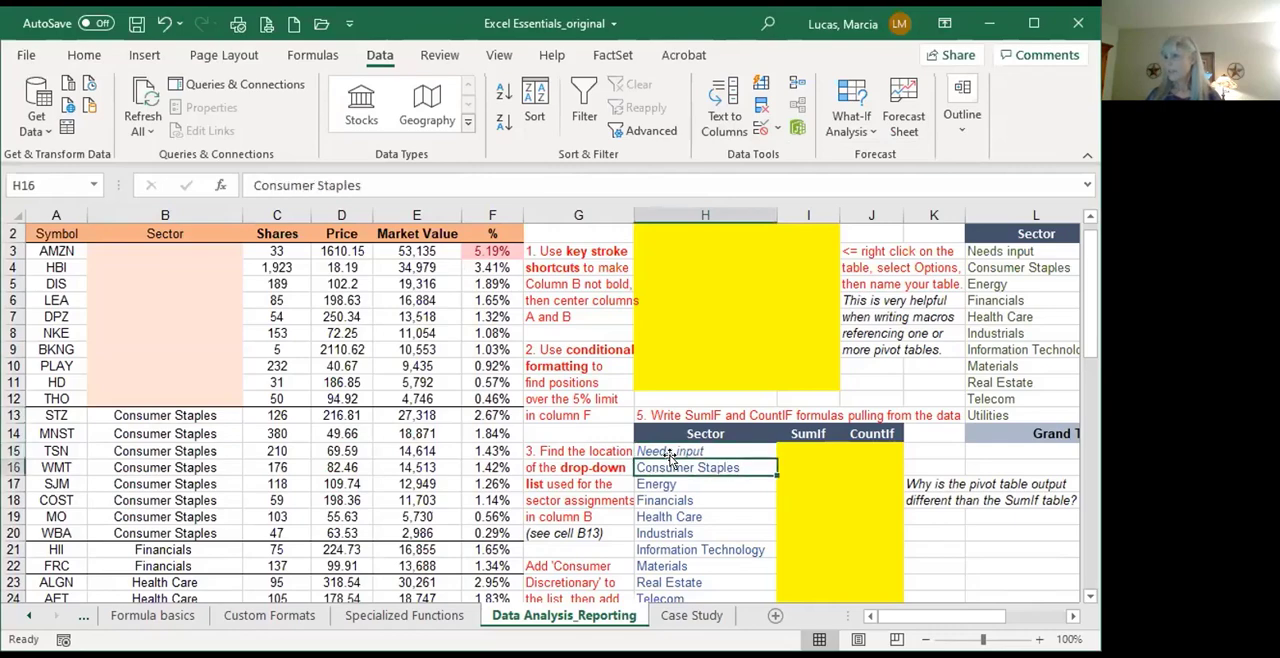
{"action": "key", "text": "Down"}
{"action": "key", "text": "Down"}
{"action": "key", "text": "Down"}
{"action": "key", "text": "Down"}
{"action": "key", "text": "Down"}
{"action": "key", "text": "Down"}
{"action": "key", "text": "Down"}
{"action": "key", "text": "Down"}
{"action": "key", "text": "Down"}
{"action": "key", "text": "Down"}
{"action": "key", "text": "Down"}
{"action": "key", "text": "Down"}
{"action": "key", "text": "Down"}
{"action": "key", "text": "Down"}
{"action": "key", "text": "Down"}
{"action": "key", "text": "Down"}
{"action": "key", "text": "Up"}
{"action": "key", "text": "Up"}
{"action": "key", "text": "Up"}
{"action": "key", "text": "Up"}
{"action": "key", "text": "Up"}
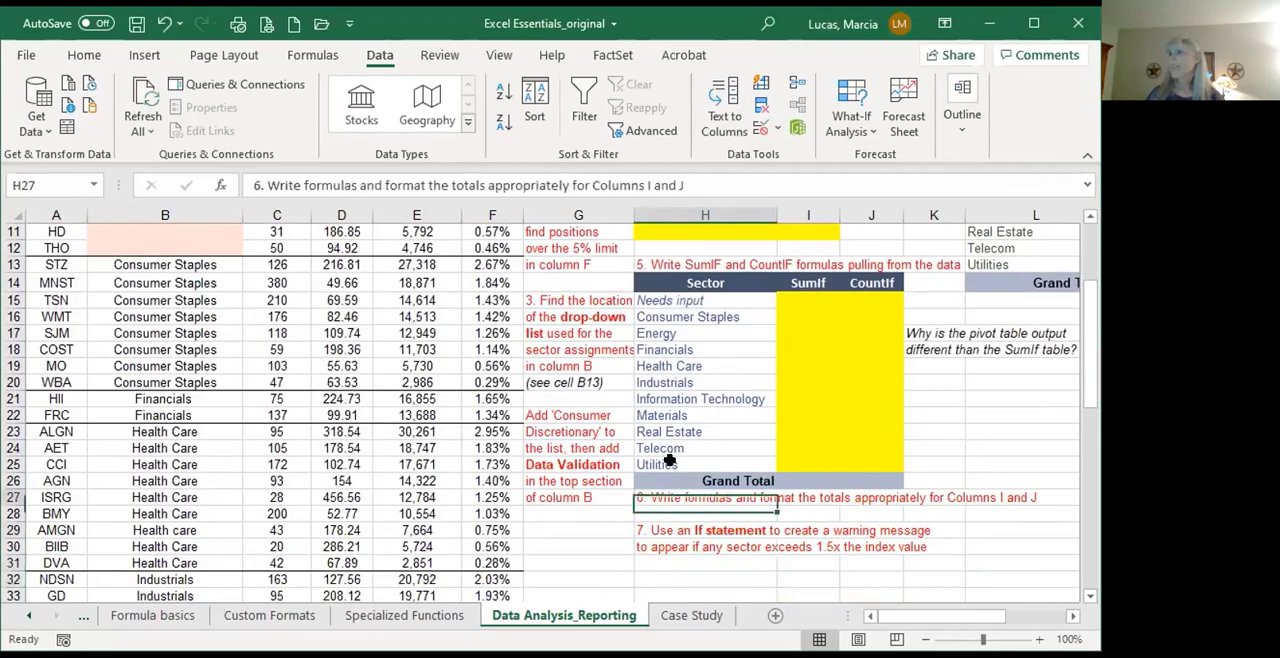
{"action": "key", "text": "Up"}
{"action": "key", "text": "Up"}
{"action": "key", "text": "Up"}
{"action": "key", "text": "Up"}
{"action": "key", "text": "Up"}
{"action": "key", "text": "Up"}
{"action": "key", "text": "Up"}
{"action": "key", "text": "Up"}
{"action": "key", "text": "Up"}
{"action": "key", "text": "Up"}
{"action": "key", "text": "Up"}
{"action": "key", "text": "Up"}
{"action": "key", "text": "Up"}
{"action": "key", "text": "Up"}
{"action": "key", "text": "Up"}
{"action": "key", "text": "Down"}
{"action": "key", "text": "Down"}
{"action": "key", "text": "Down"}
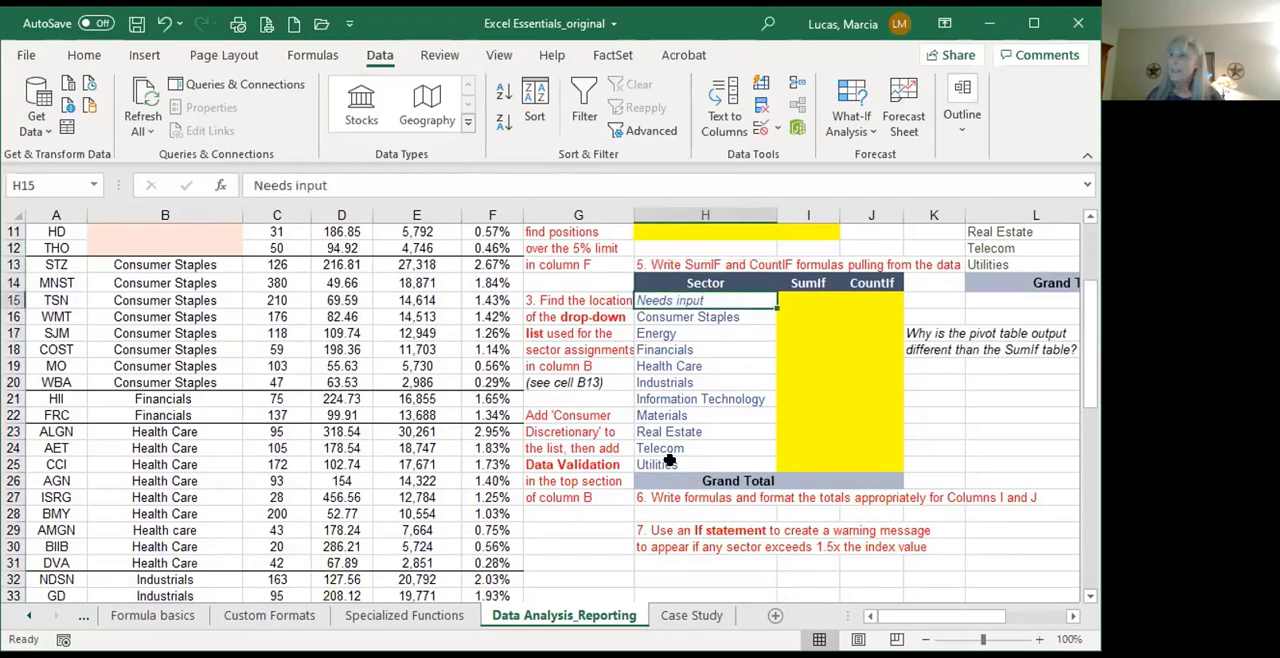
{"action": "scroll", "coordinate": [668, 459], "scroll_direction": "up", "scroll_amount": 3}
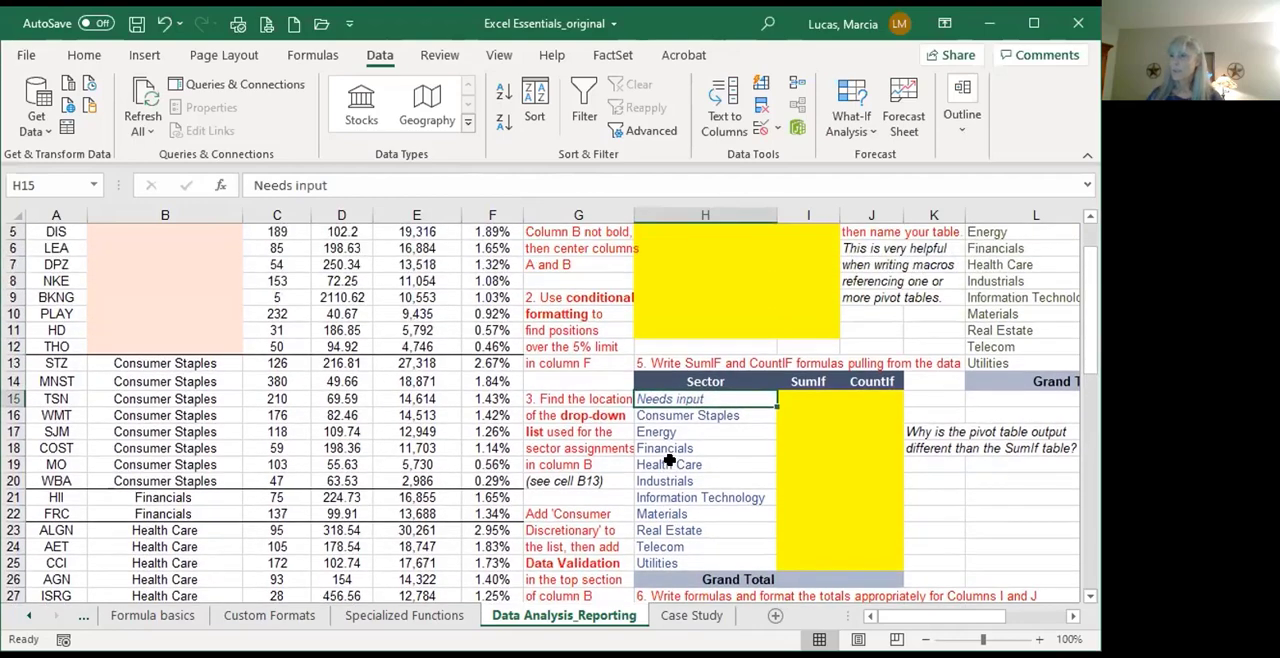
{"action": "scroll", "coordinate": [668, 459], "scroll_direction": "down", "scroll_amount": 1}
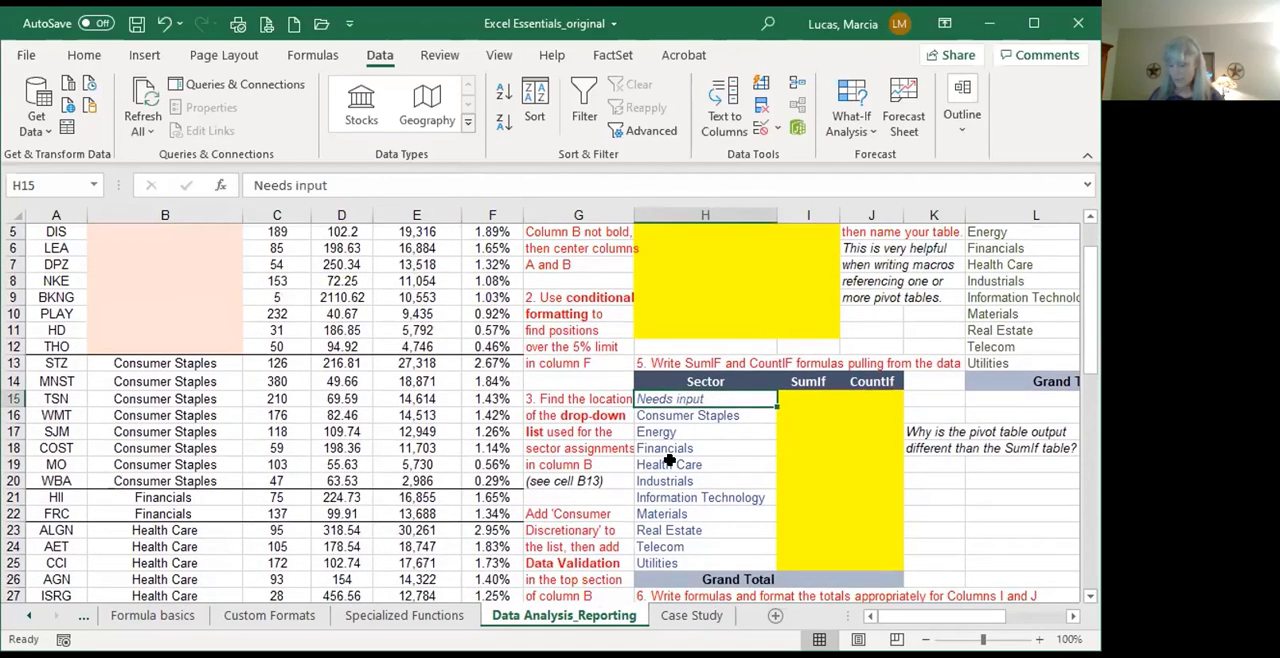
Step: Replace the entry in H15 with Consumer Discretionary and remove its italic formatting
{"action": "type", "text": "DCon"}
{"action": "key", "text": "BackSpace"}
{"action": "key", "text": "BackSpace"}
{"action": "key", "text": "BackSpace"}
{"action": "key", "text": "BackSpace"}
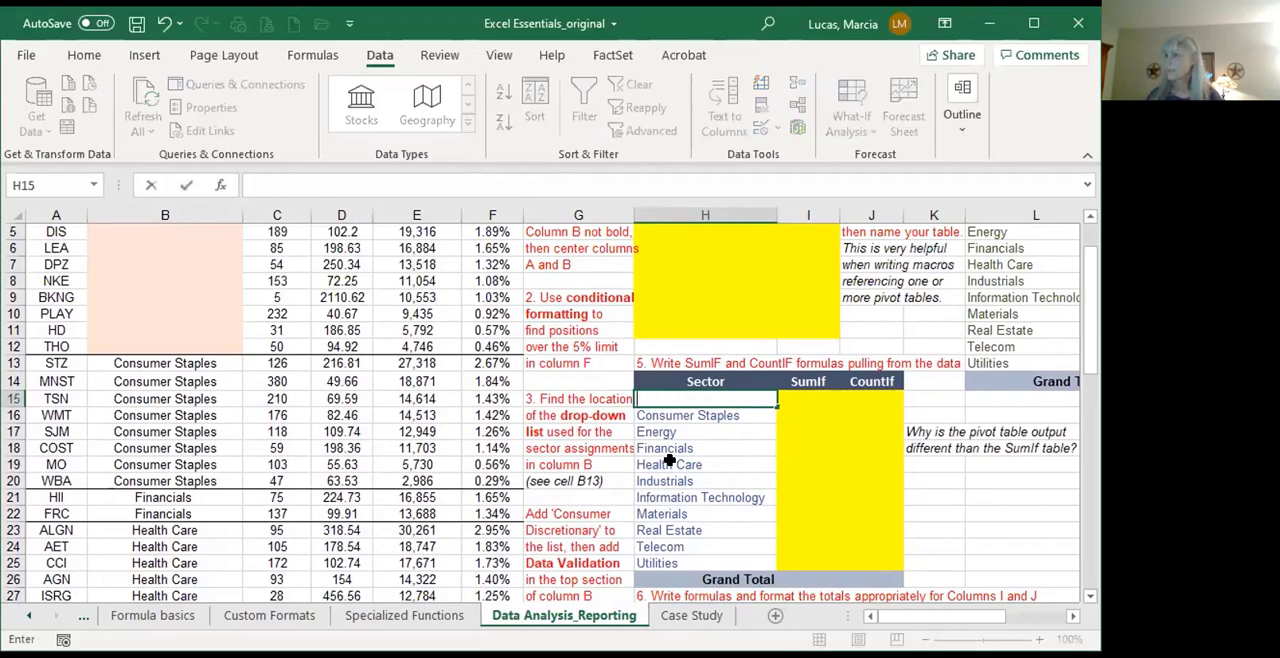
{"action": "type", "text": "Consumer D"}
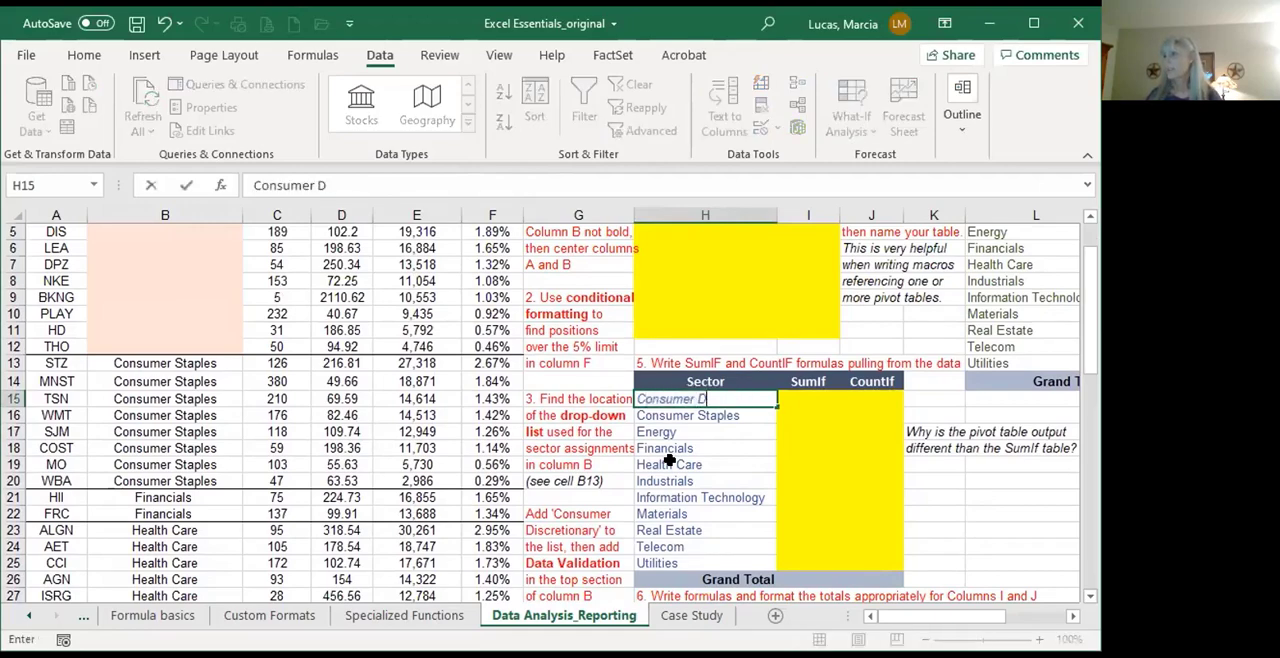
{"action": "type", "text": "iscretionary"}
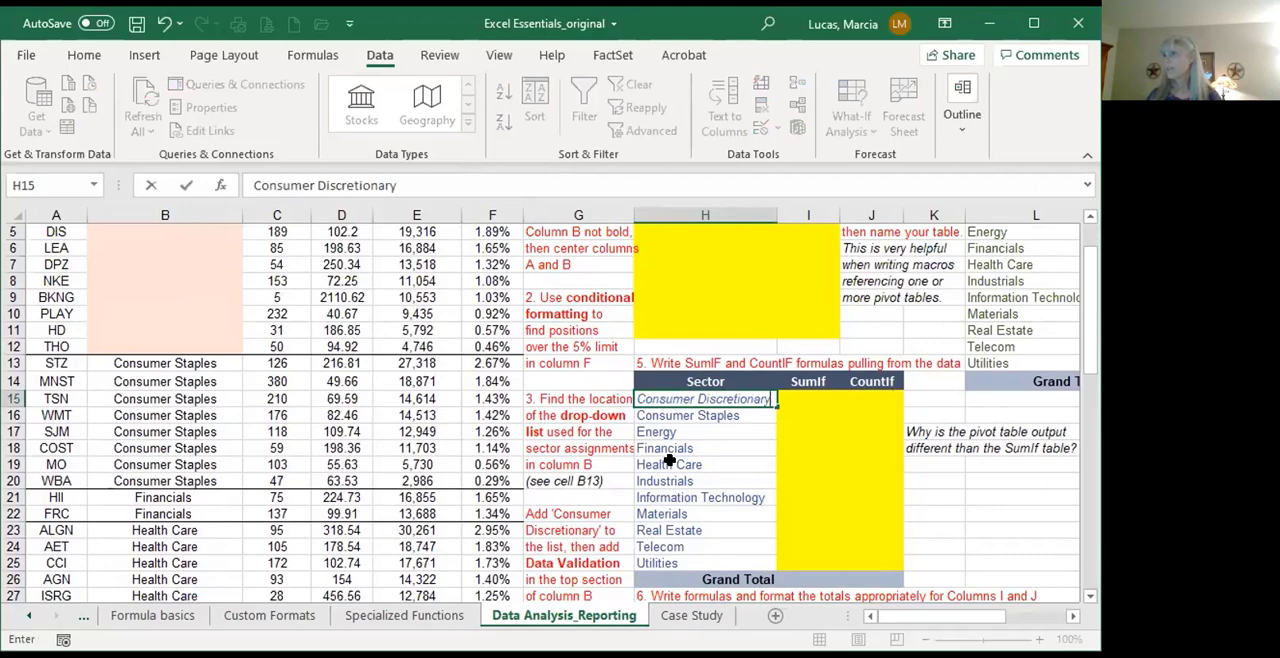
{"action": "key", "text": "Return"}
{"action": "key", "text": "Up"}
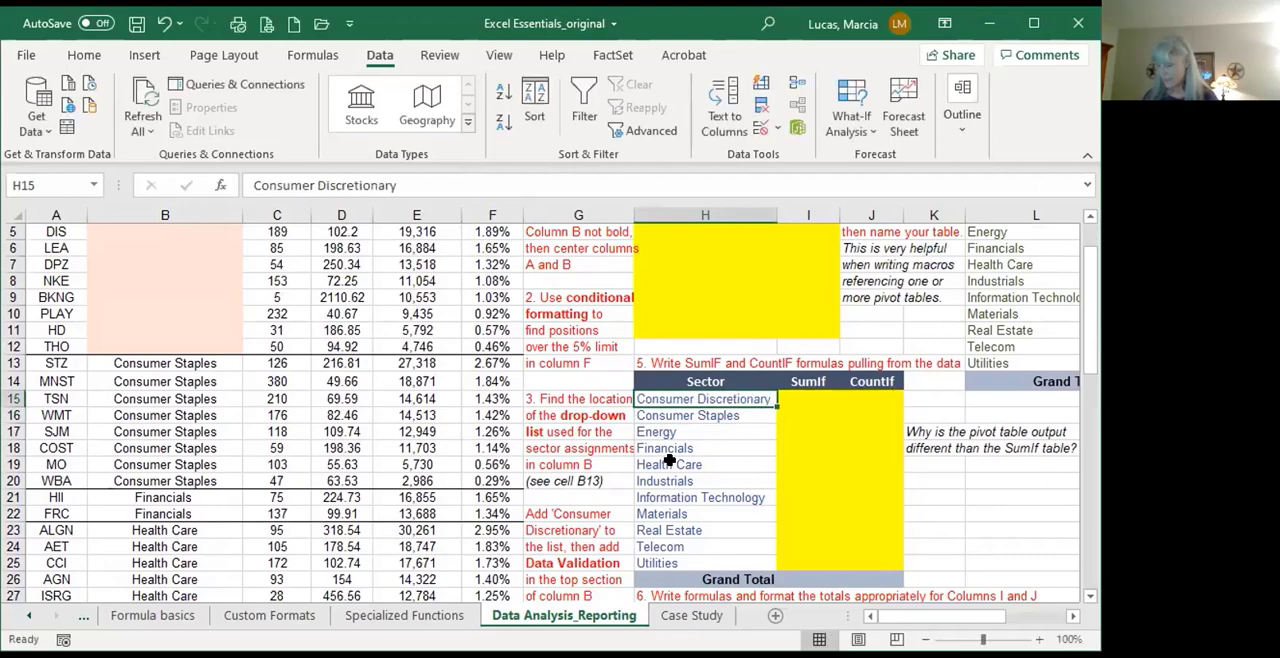
Step: Add List data validation to the blank sector cells B3:B12, using the sector list starting at H15 as the source
{"action": "key", "text": "ctrl+Home"}
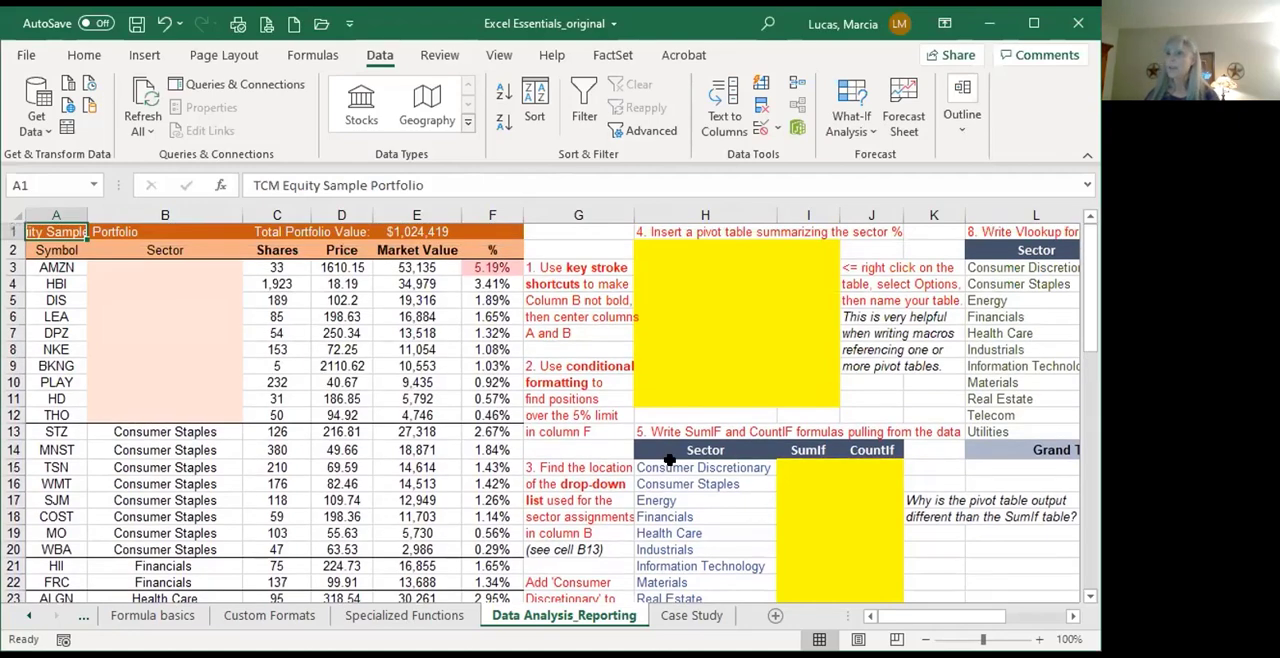
{"action": "key", "text": "Right"}
{"action": "key", "text": "Down"}
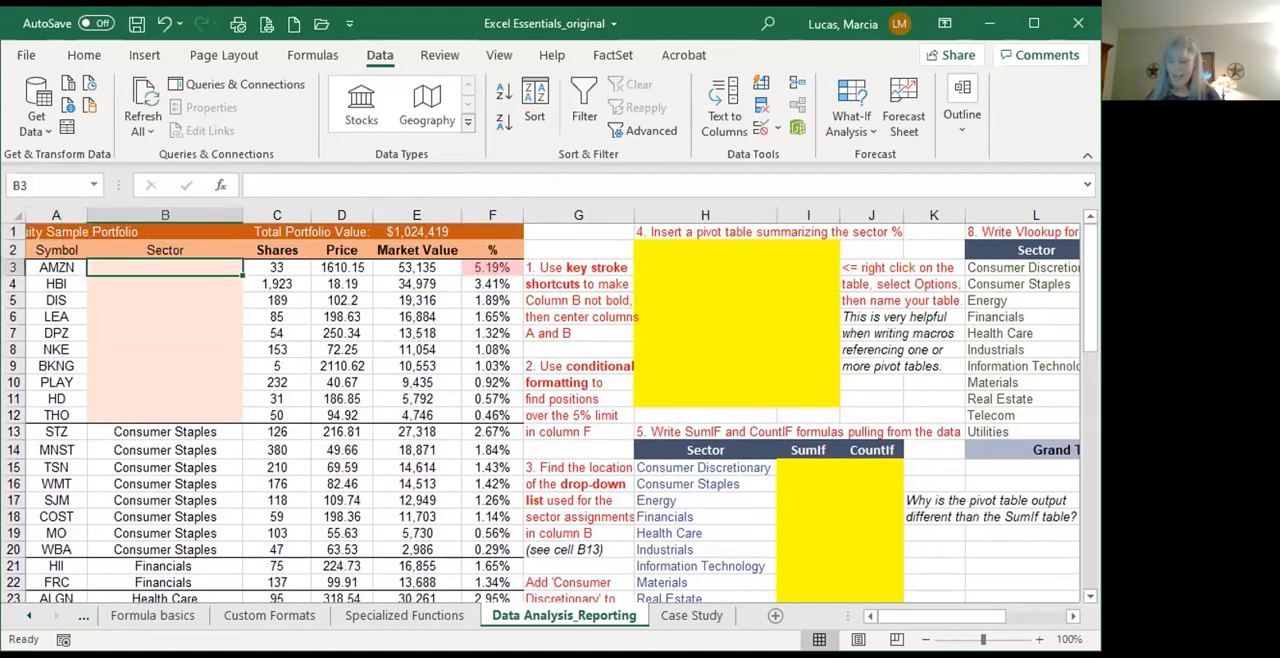
{"action": "key", "text": "shift+Down"}
{"action": "key", "text": "shift+Down"}
{"action": "key", "text": "shift+Down"}
{"action": "key", "text": "shift+Down"}
{"action": "key", "text": "shift+Down"}
{"action": "key", "text": "shift+Down"}
{"action": "key", "text": "shift+Down"}
{"action": "key", "text": "shift+Down"}
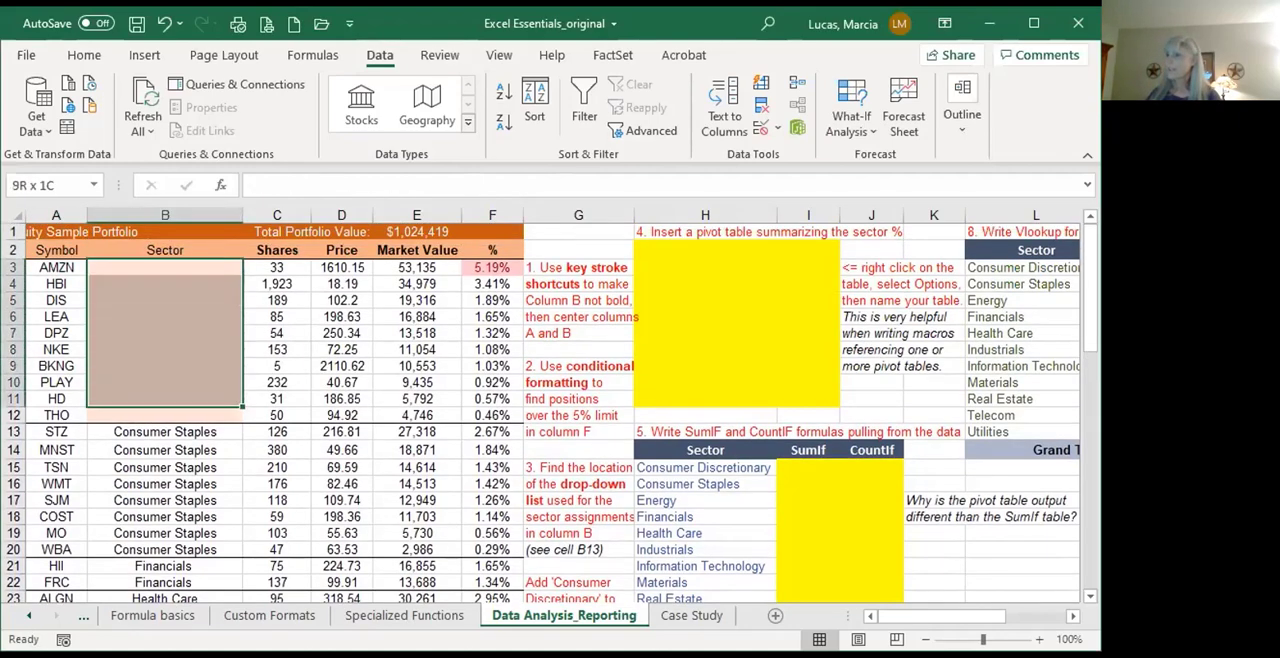
{"action": "key", "text": "shift+Down"}
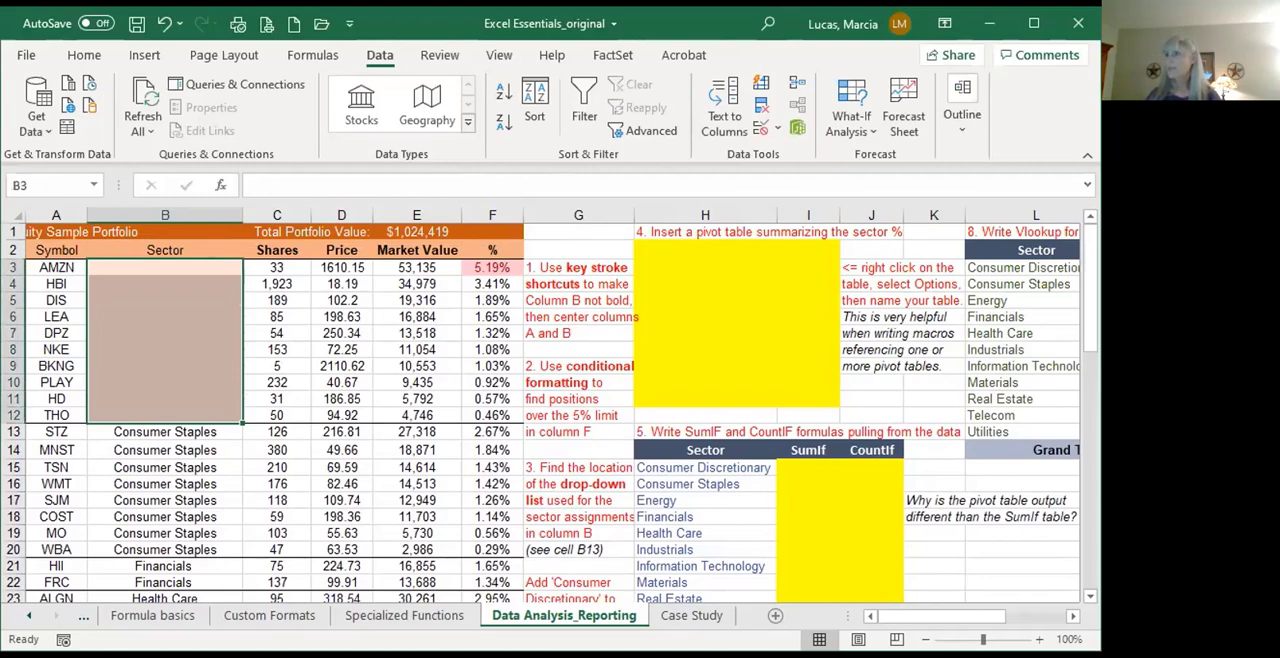
{"action": "left_click", "coordinate": [762, 128]}
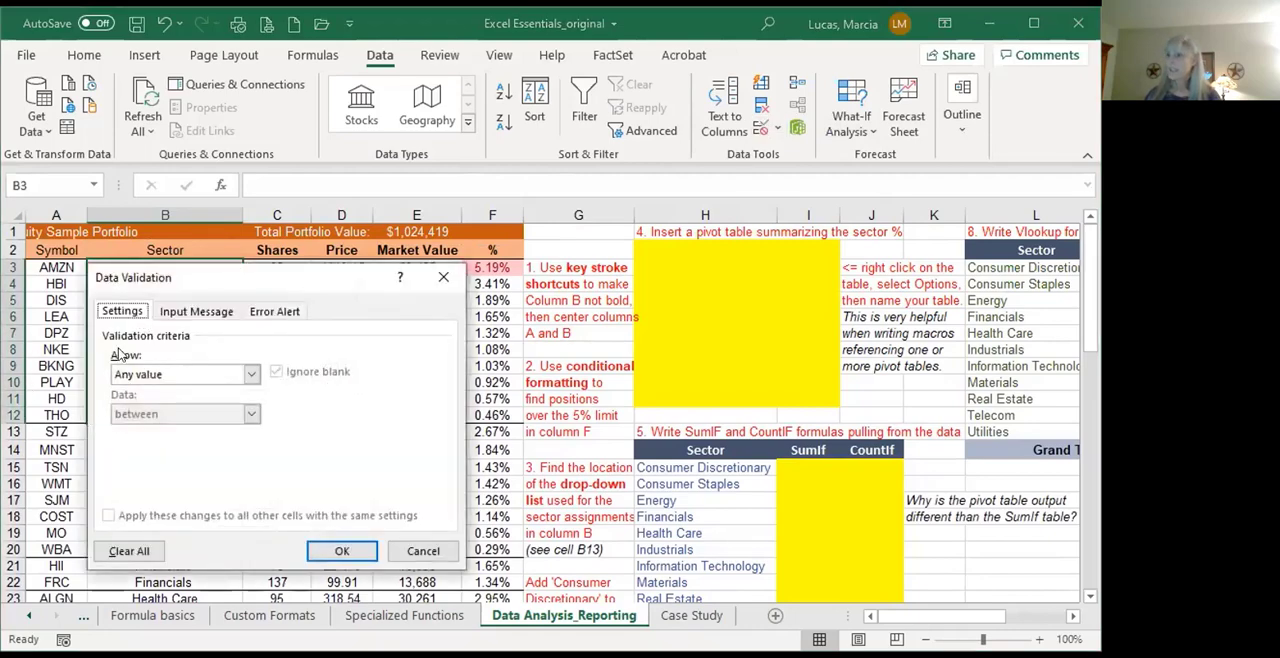
{"action": "left_click", "coordinate": [252, 374]}
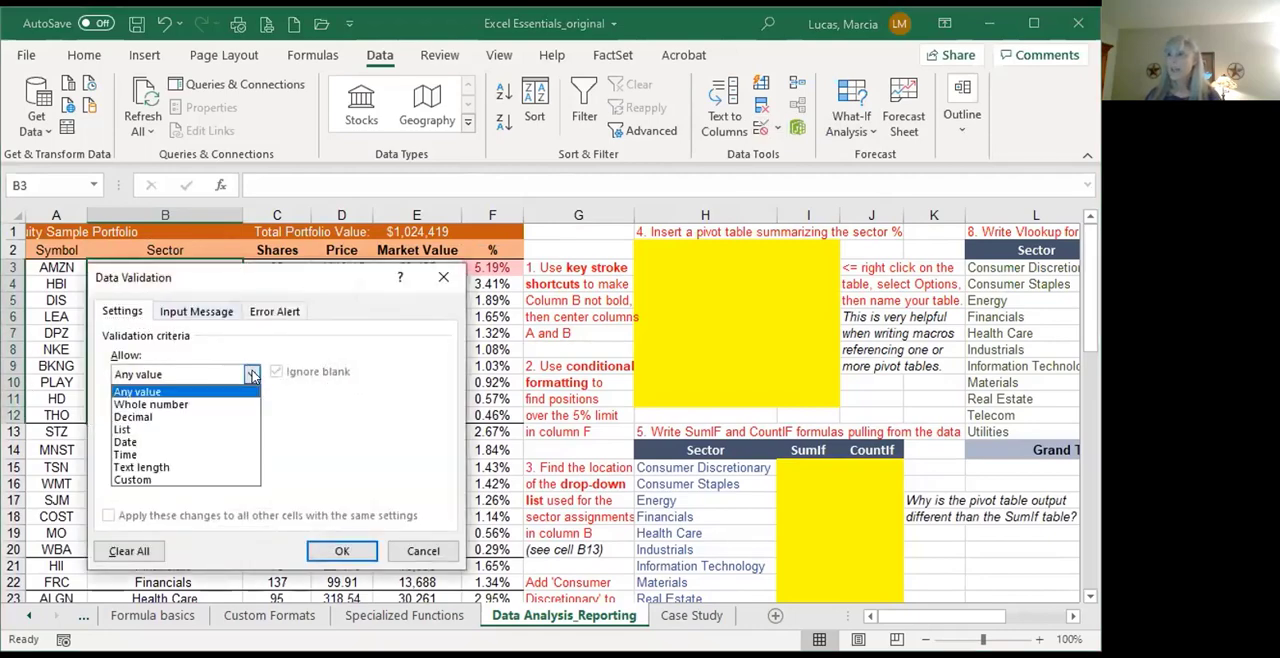
{"action": "left_click", "coordinate": [120, 429]}
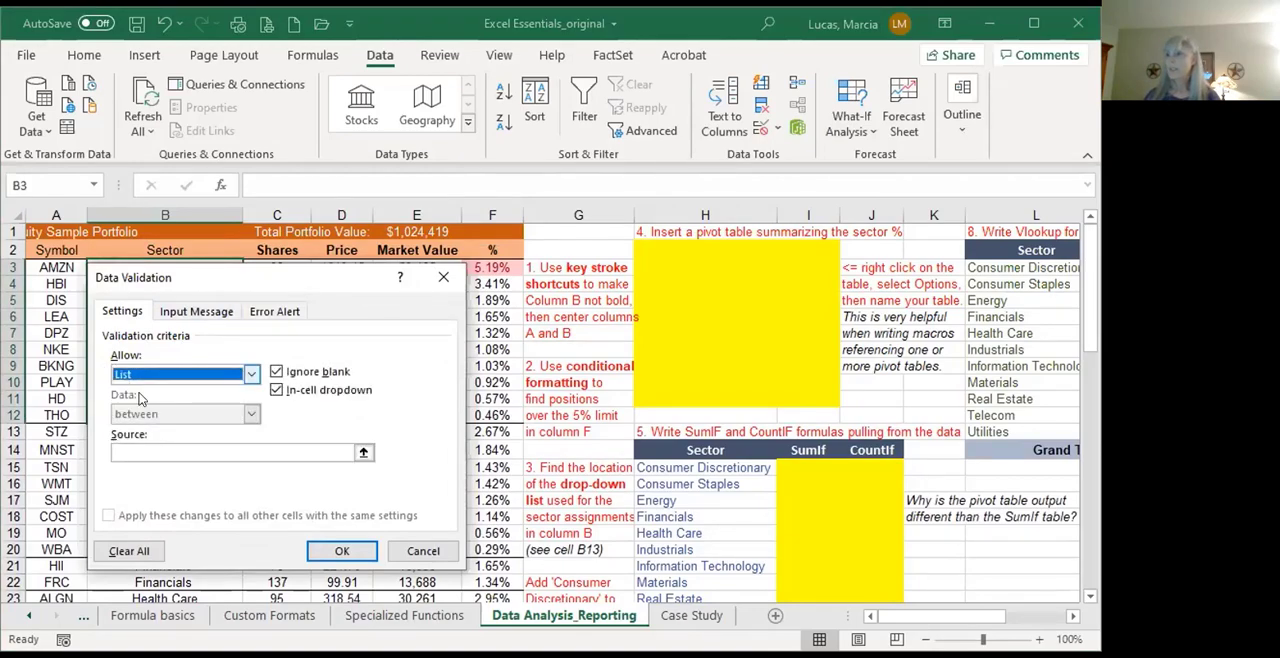
{"action": "left_click", "coordinate": [140, 451]}
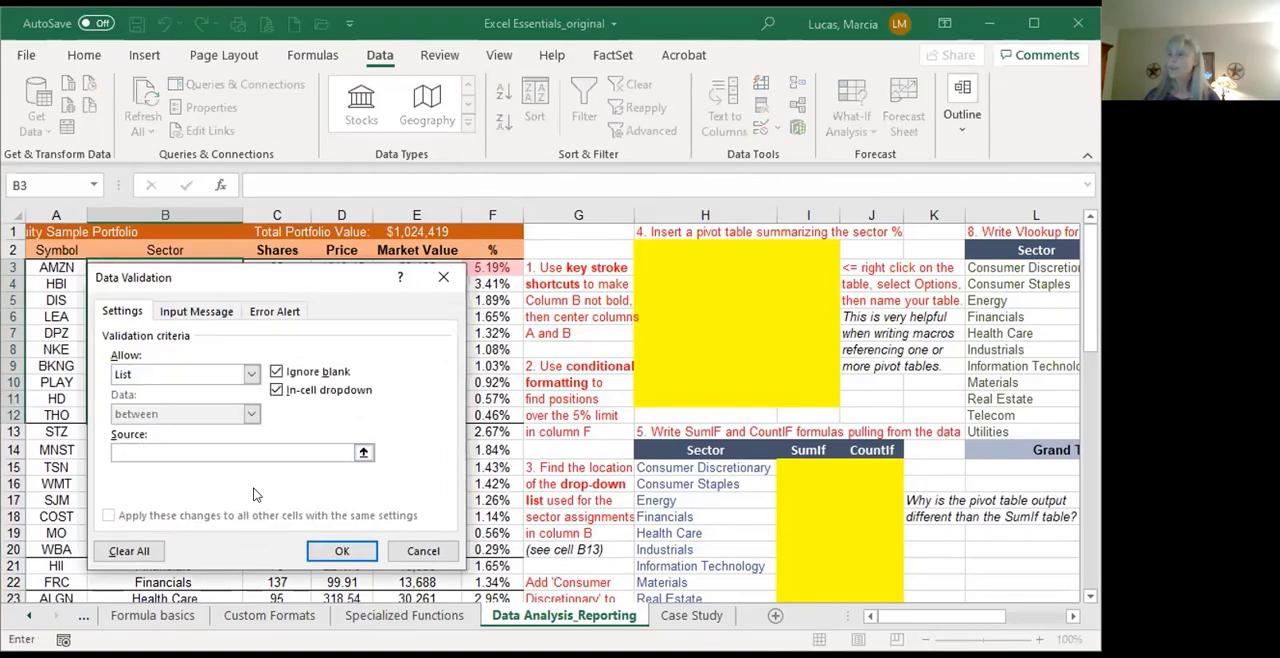
{"action": "left_click", "coordinate": [682, 461]}
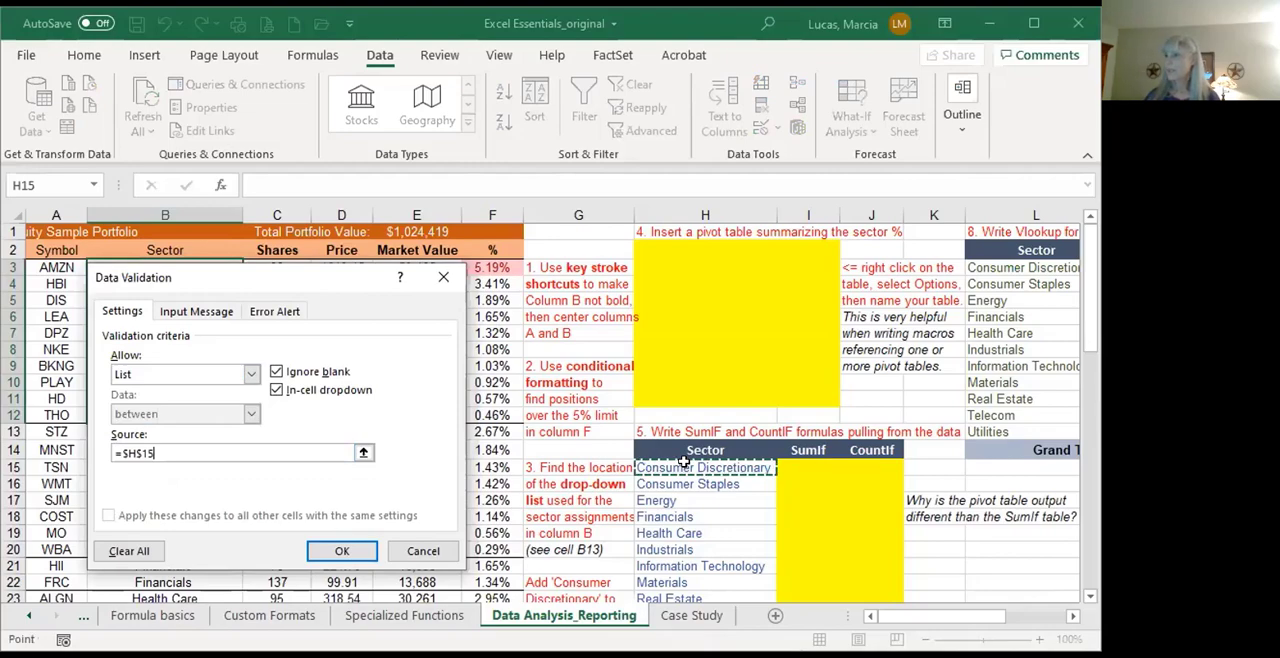
{"action": "left_click_drag", "start_coordinate": [682, 461], "coordinate": [658, 464]}
{"action": "key", "text": "Return"}
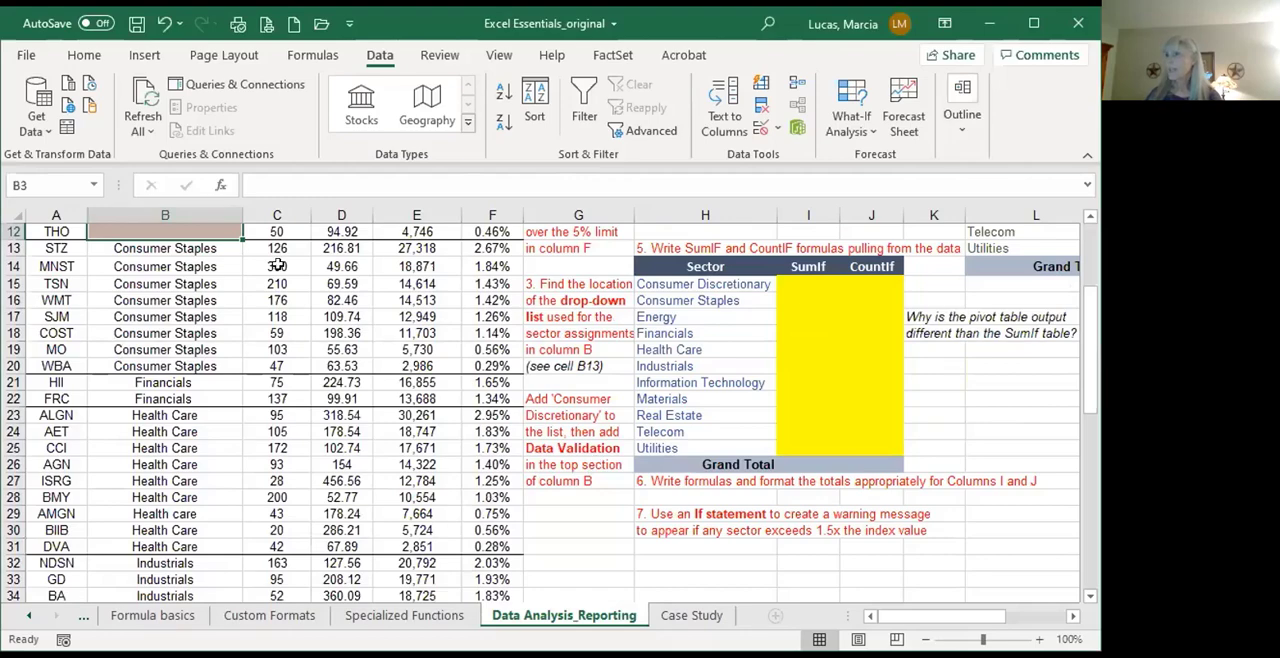
Step: Review the drop-down list in B3 and assign Consumer Discretionary to AMZN from it
{"action": "scroll", "coordinate": [280, 266], "scroll_direction": "up", "scroll_amount": 4}
{"action": "left_click", "coordinate": [249, 269]}
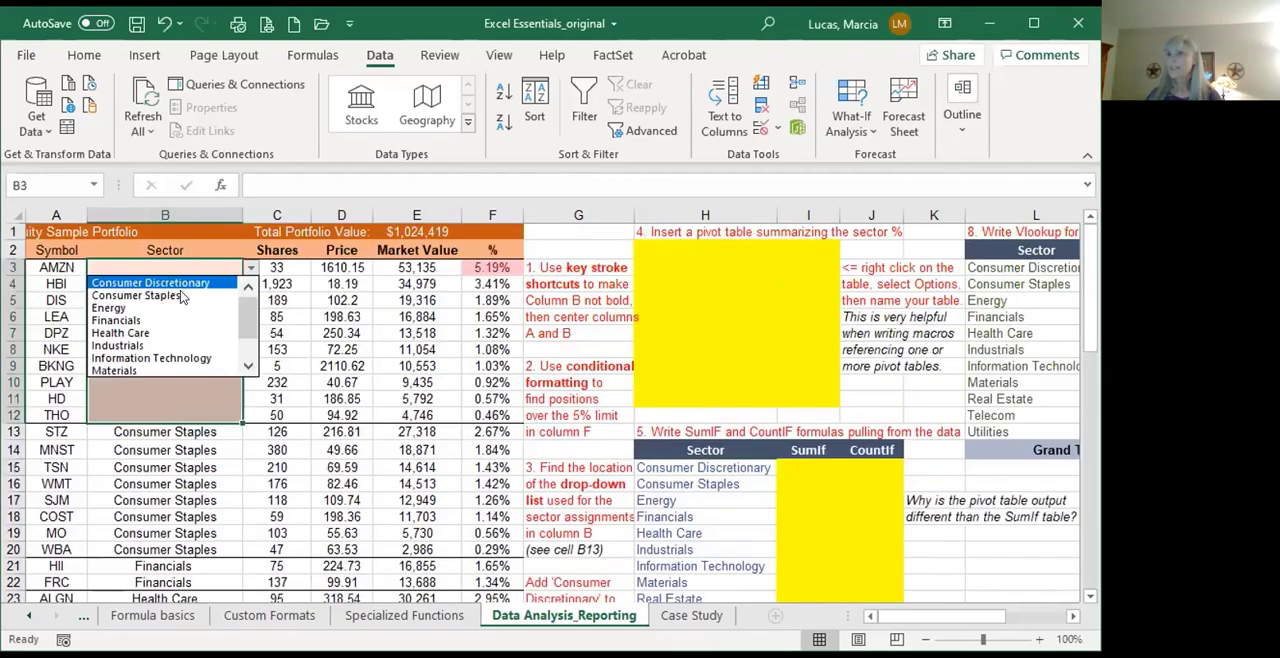
{"action": "scroll", "coordinate": [262, 350], "scroll_direction": "down", "scroll_amount": 1}
{"action": "scroll", "coordinate": [258, 296], "scroll_direction": "up", "scroll_amount": 1}
{"action": "key", "text": "Escape"}
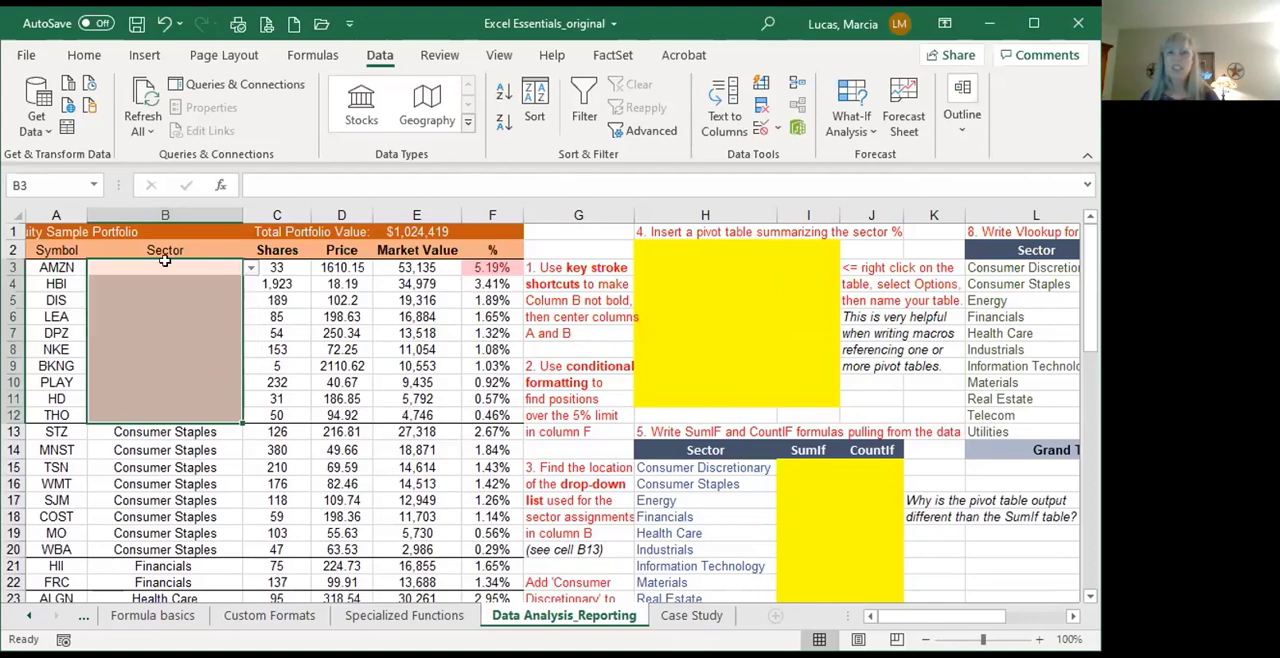
{"action": "left_click", "coordinate": [252, 269]}
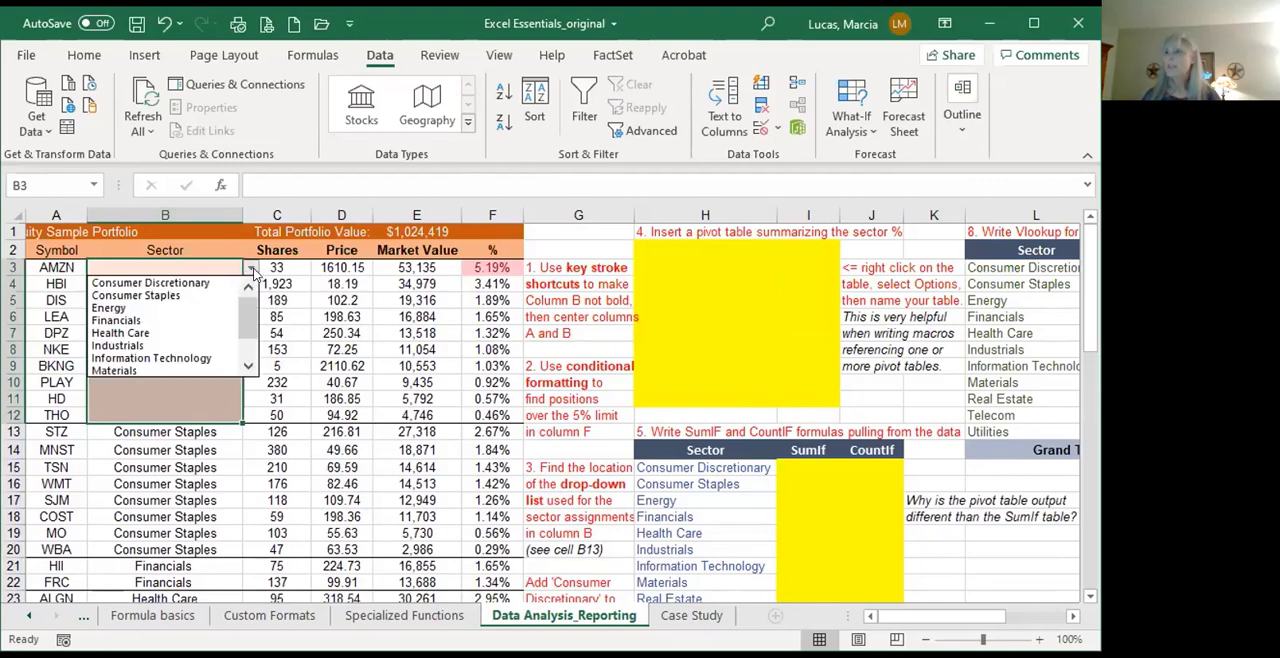
{"action": "left_click", "coordinate": [177, 282]}
Step: Copy Consumer Discretionary from B3 into the blank sector cells B4:B12
{"action": "left_click", "coordinate": [167, 268]}
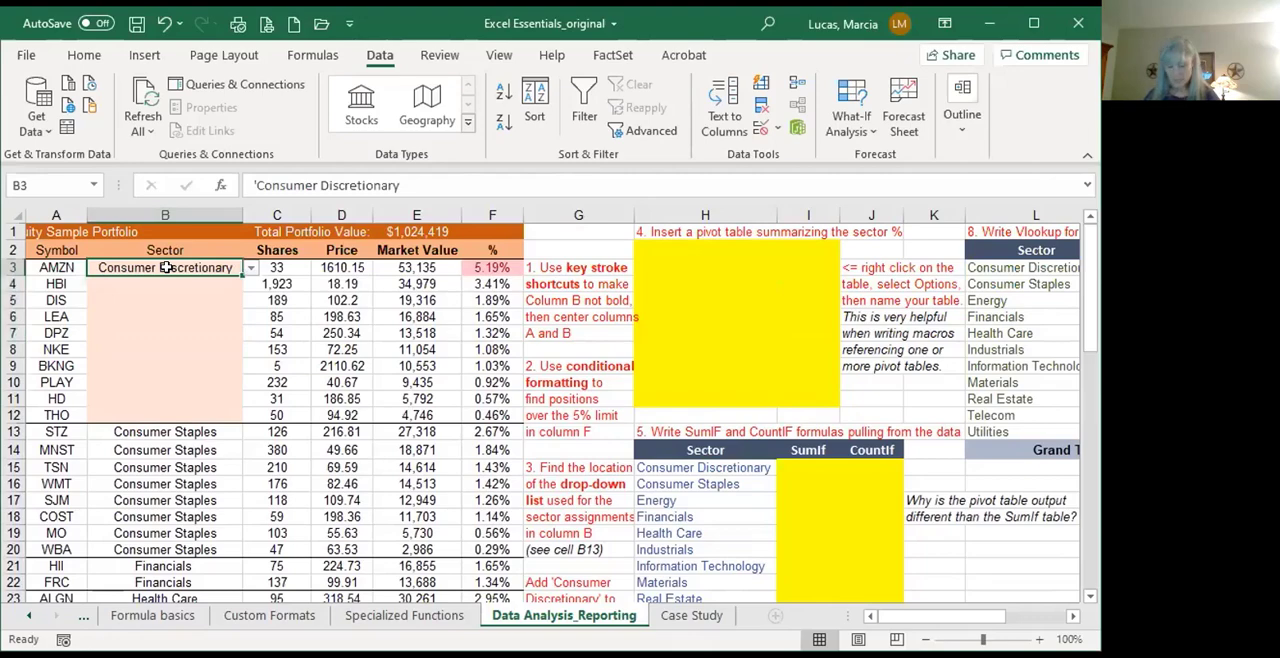
{"action": "key", "text": "ctrl+c"}
{"action": "key", "text": "Down"}
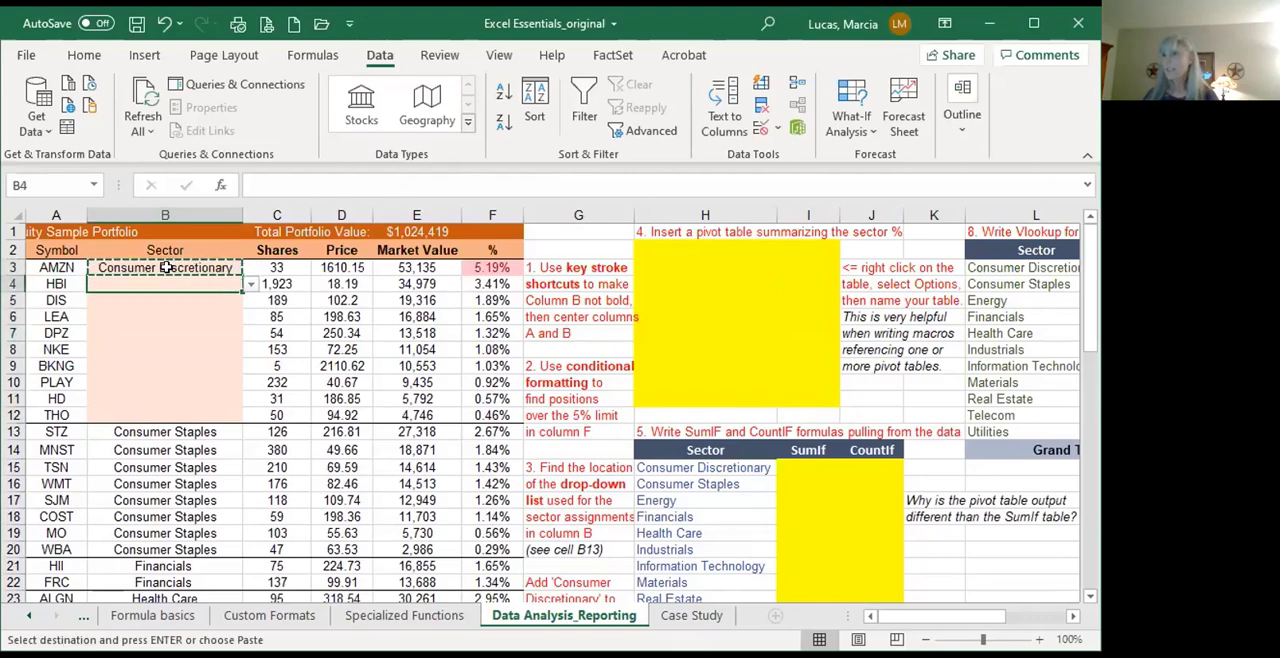
{"action": "key", "text": "shift+Down"}
{"action": "key", "text": "shift+Down"}
{"action": "key", "text": "shift+Down"}
{"action": "key", "text": "shift+Down"}
{"action": "key", "text": "shift+Down"}
{"action": "key", "text": "shift+Down"}
{"action": "key", "text": "shift+Down"}
{"action": "key", "text": "shift+Down"}
{"action": "key", "text": "shift+Down"}
{"action": "key", "text": "shift+Up"}
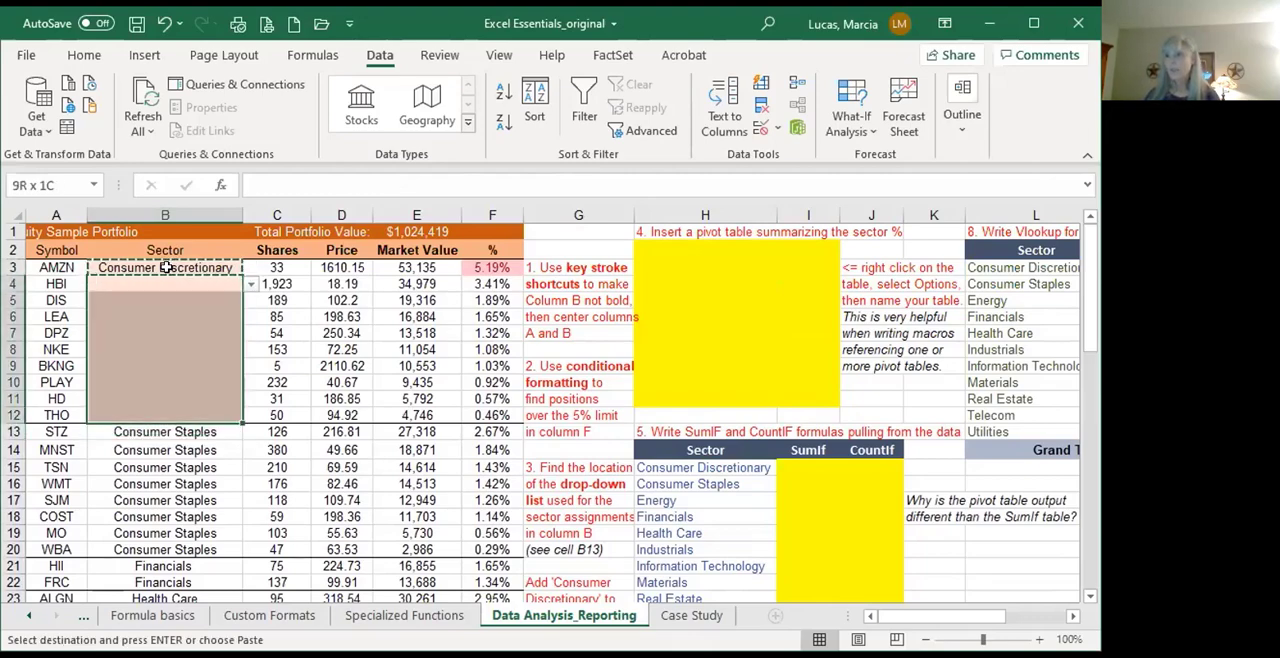
{"action": "key", "text": "ctrl+v"}
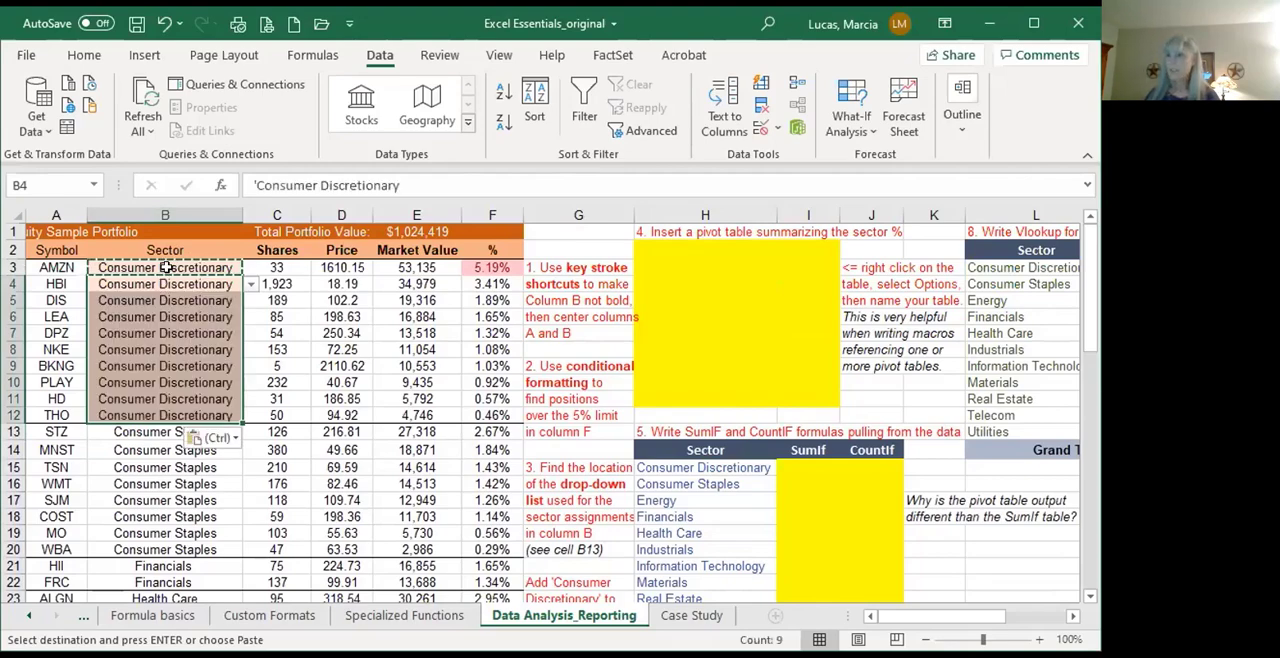
Step: Start creating a pivot table with cell H2 of the existing worksheet as its location
{"action": "left_click", "coordinate": [566, 482]}
{"action": "scroll", "coordinate": [578, 498], "scroll_direction": "down", "scroll_amount": 2}
{"action": "scroll", "coordinate": [580, 585], "scroll_direction": "down", "scroll_amount": 4}
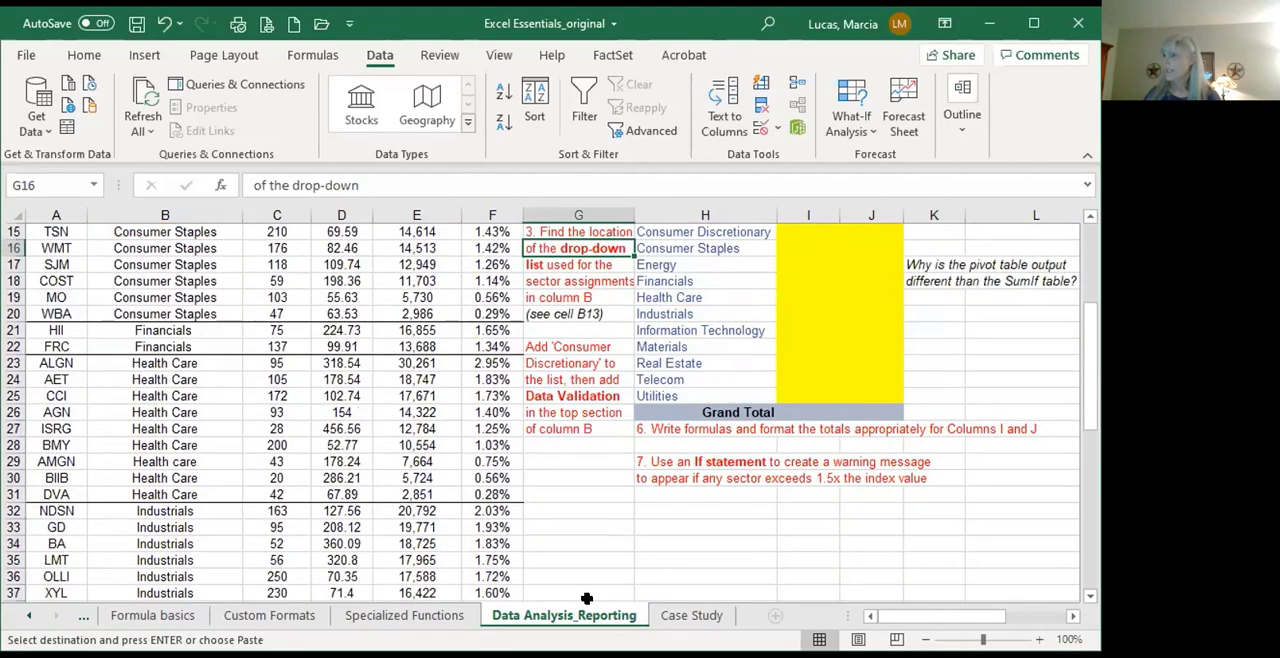
{"action": "scroll", "coordinate": [551, 585], "scroll_direction": "up", "scroll_amount": 6}
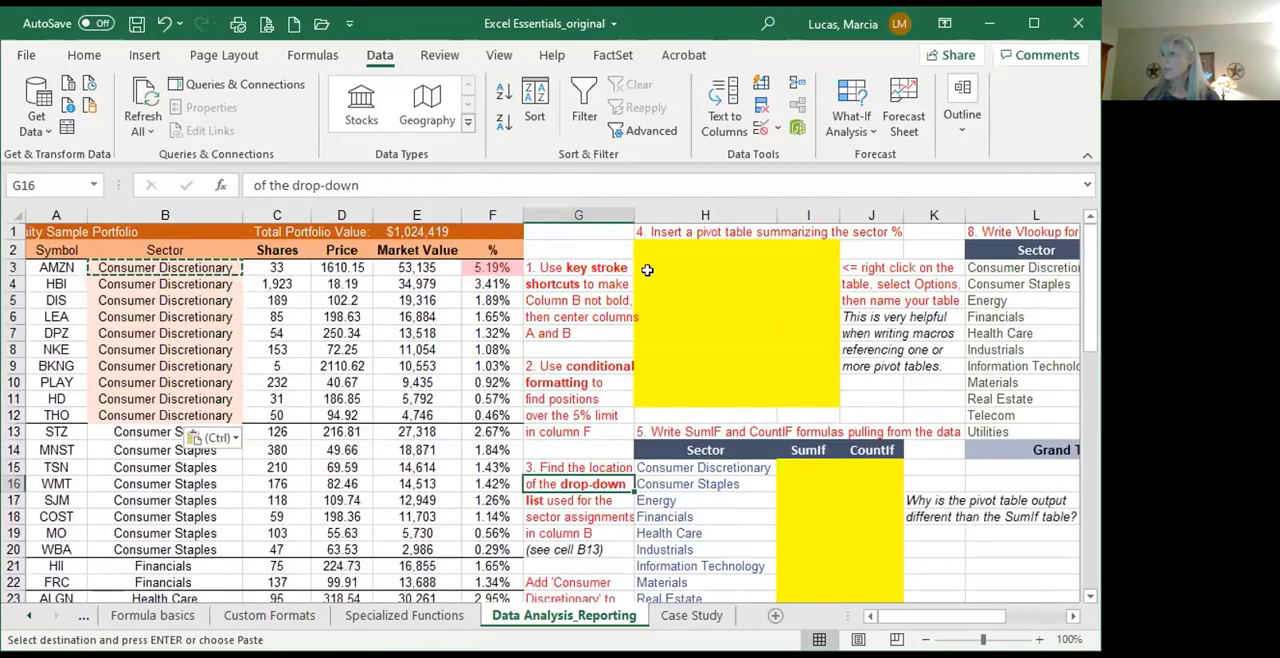
{"action": "left_click", "coordinate": [657, 230]}
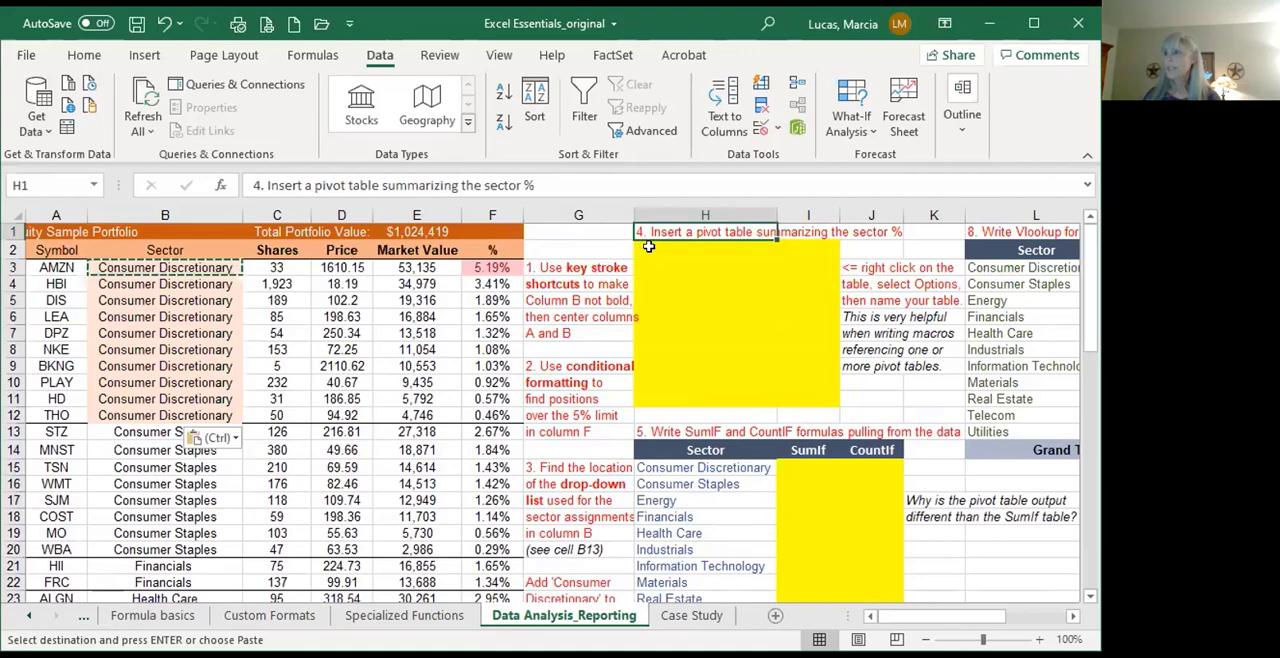
{"action": "left_click", "coordinate": [648, 246]}
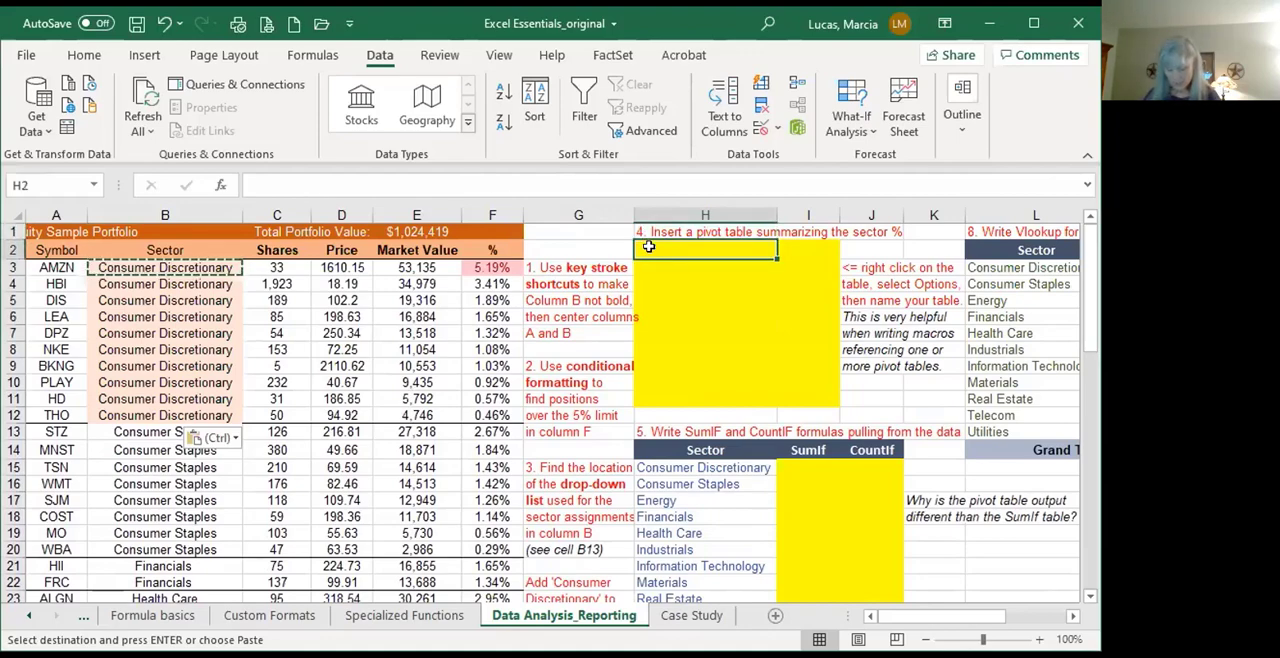
{"action": "key", "text": "alt"}
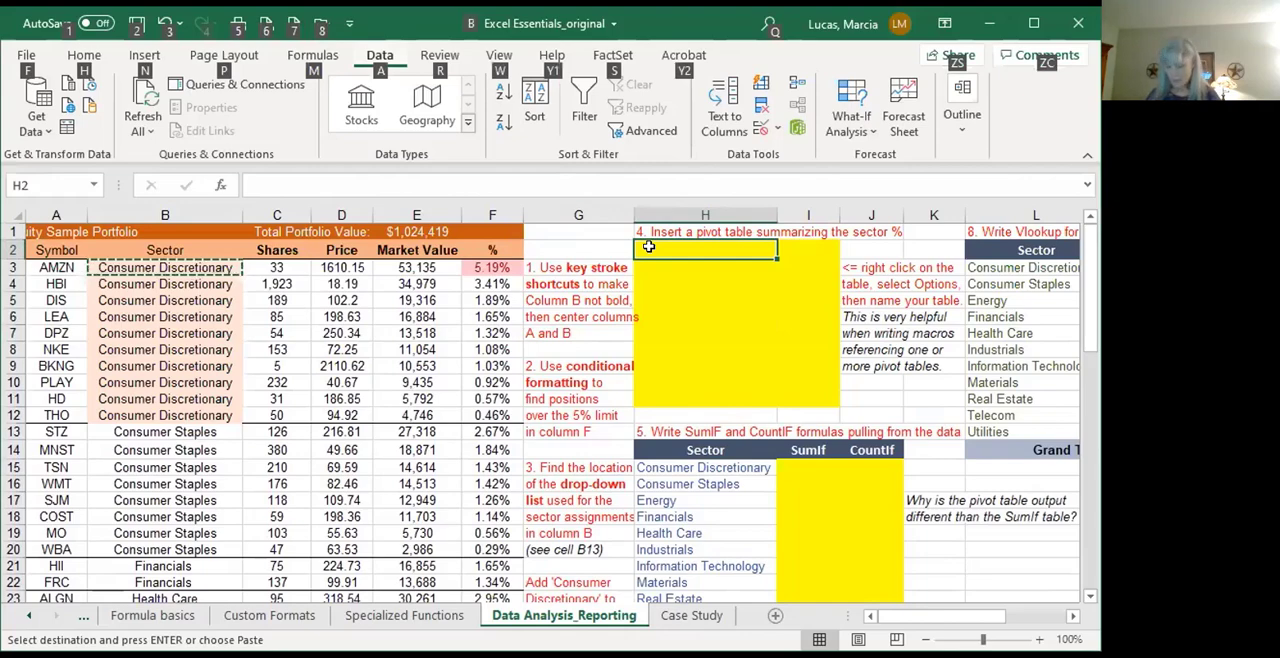
{"action": "key", "text": "n"}
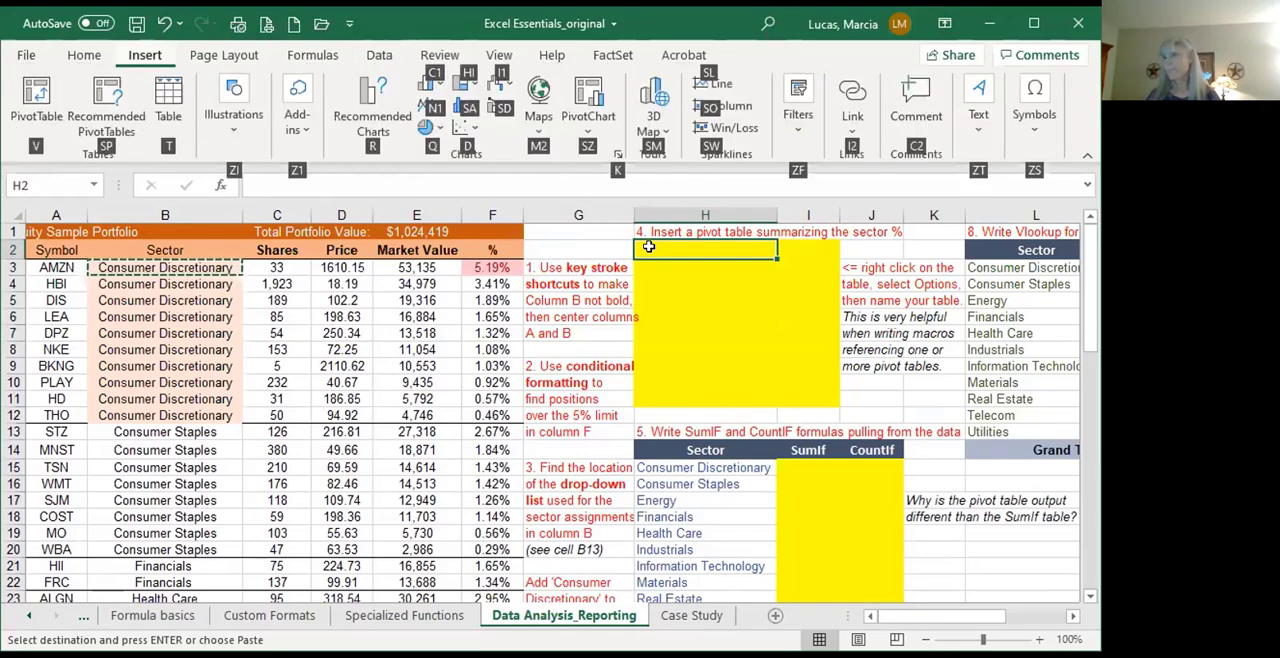
{"action": "key", "text": "v"}
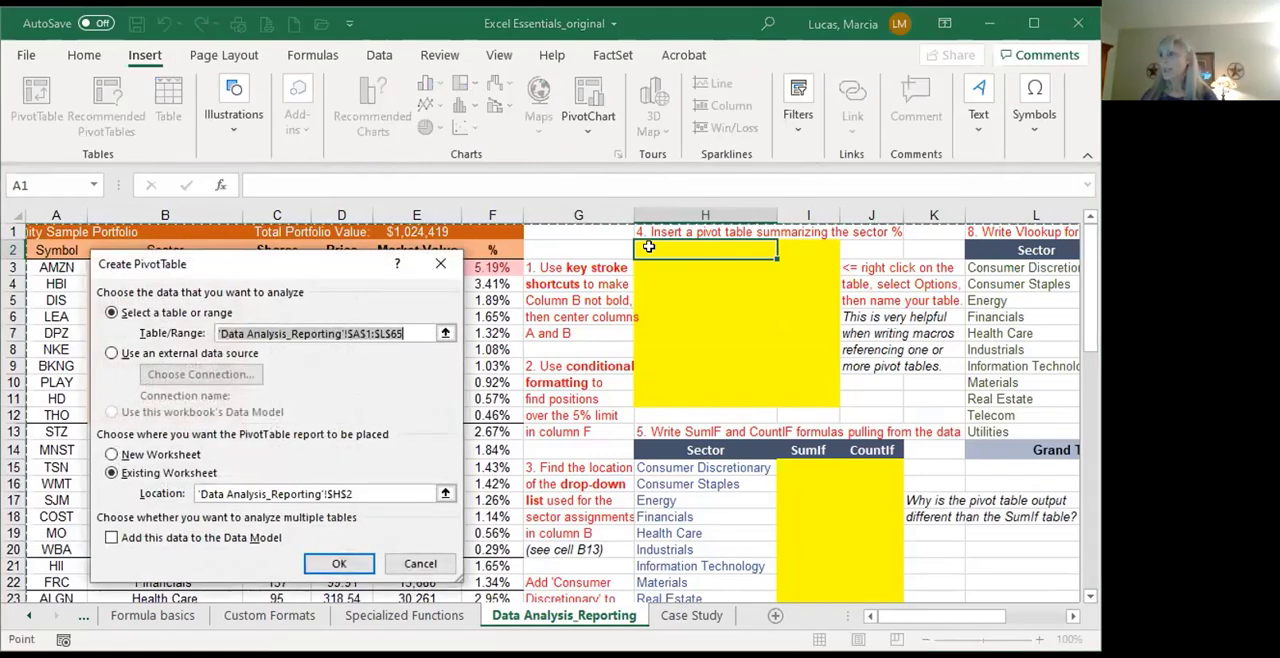
Step: Try to create the pivot table with the entire columns A:F as its source range
{"action": "left_click", "coordinate": [44, 206]}
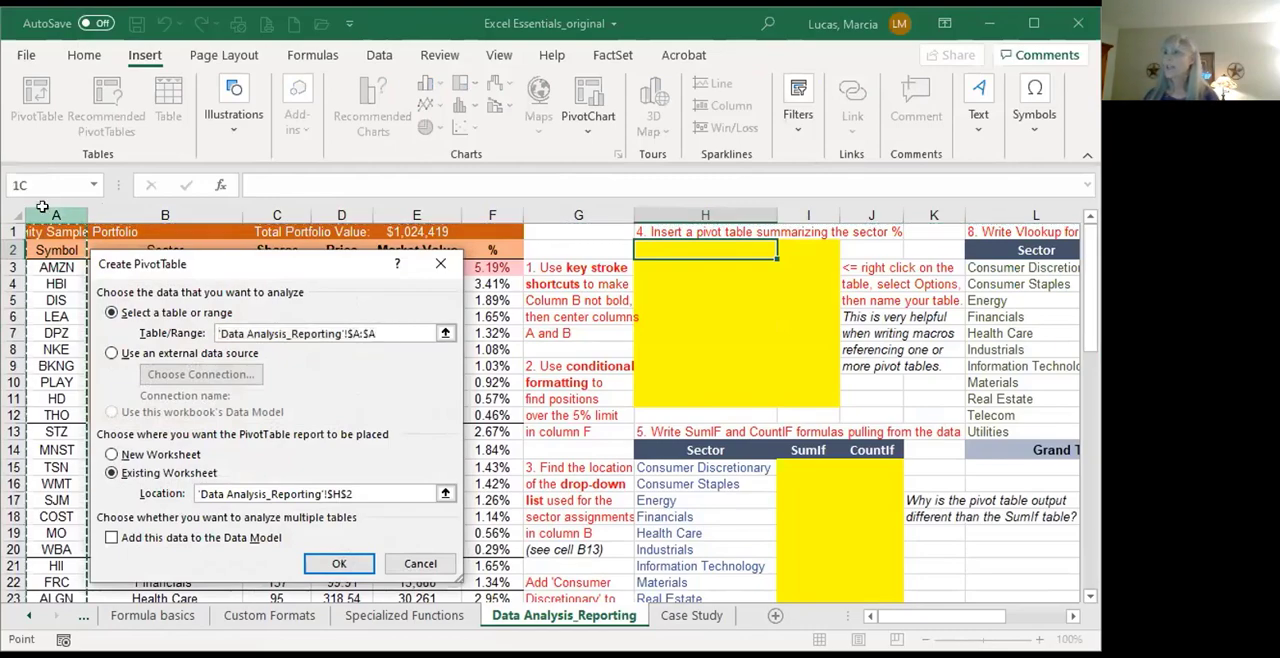
{"action": "left_click_drag", "start_coordinate": [43, 206], "coordinate": [510, 221]}
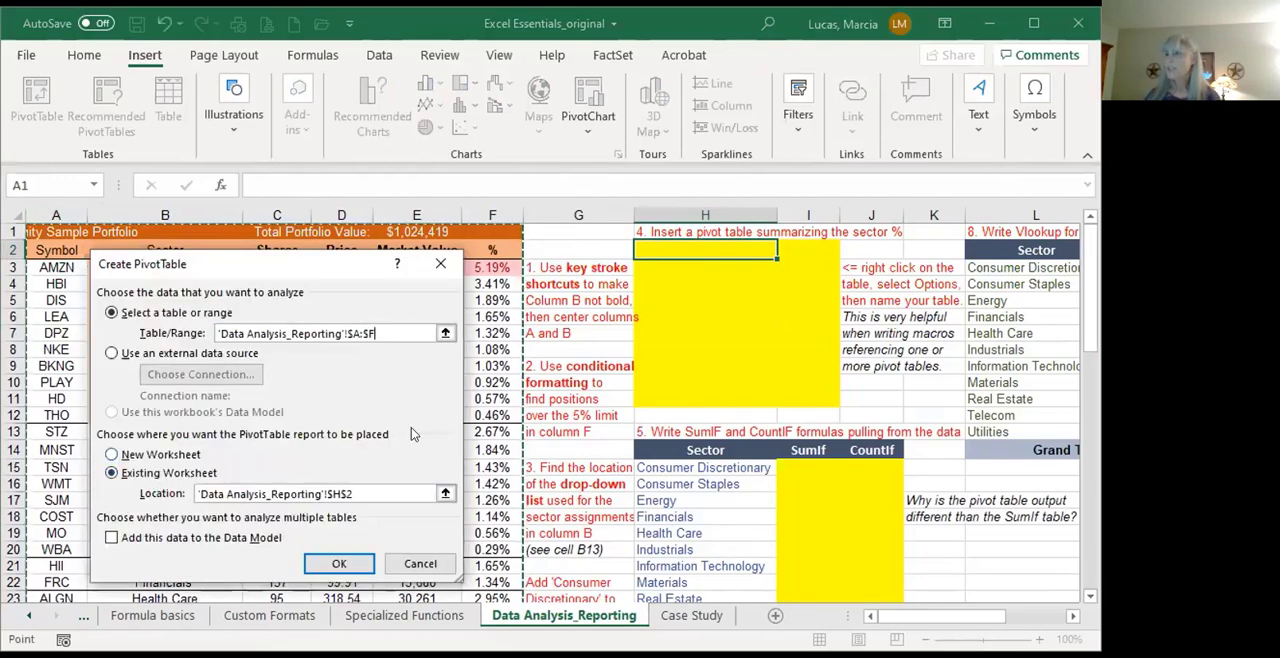
{"action": "left_click", "coordinate": [312, 569]}
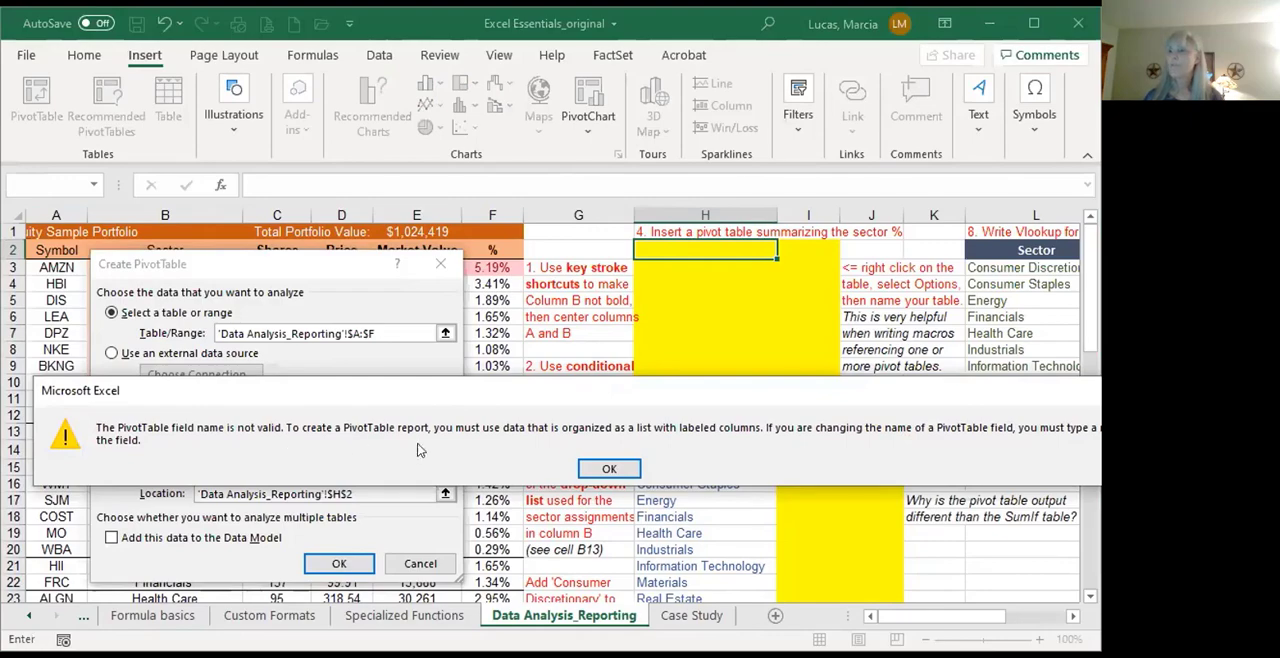
{"action": "left_click", "coordinate": [605, 471]}
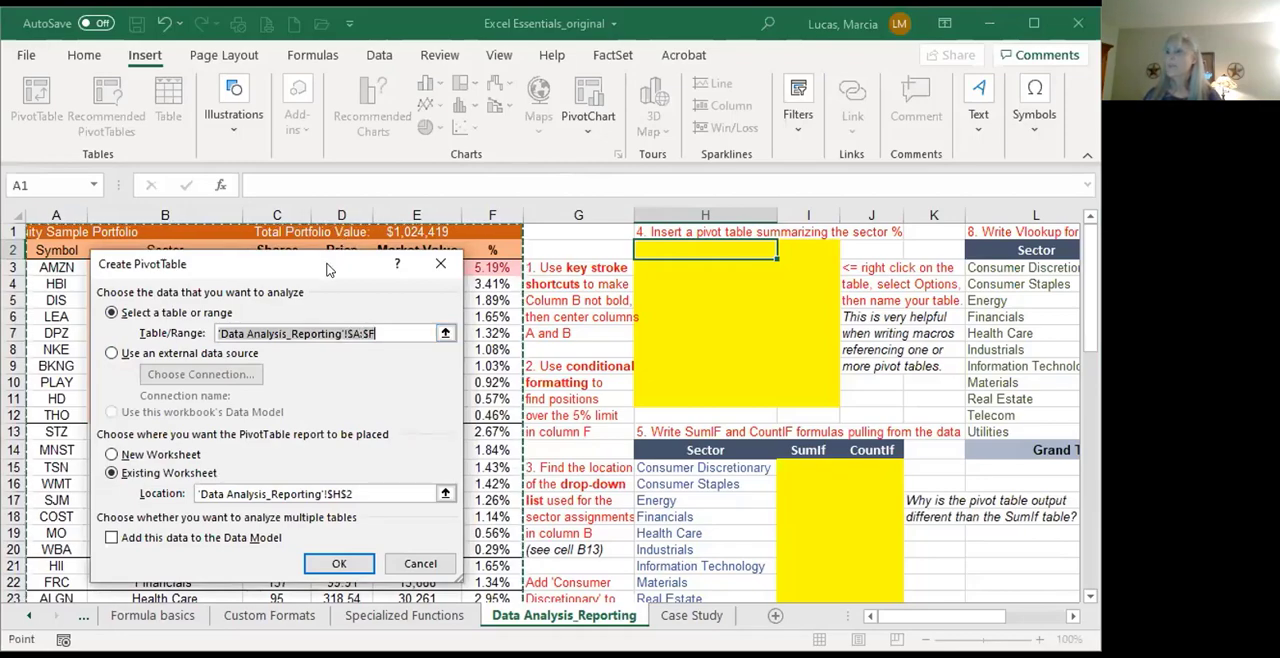
Step: Set the pivot table's source range to A2:F65 and create it at H2, allowing the existing data there to be replaced
{"action": "left_click_drag", "start_coordinate": [329, 270], "coordinate": [608, 332]}
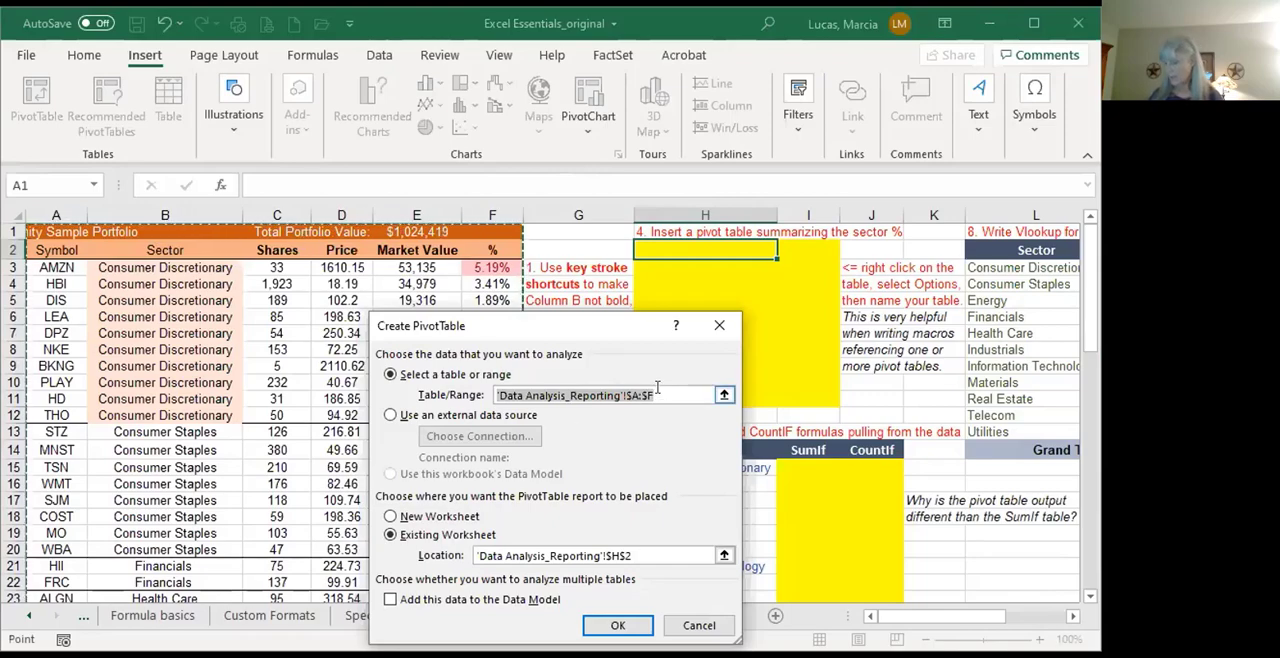
{"action": "key", "text": "BackSpace"}
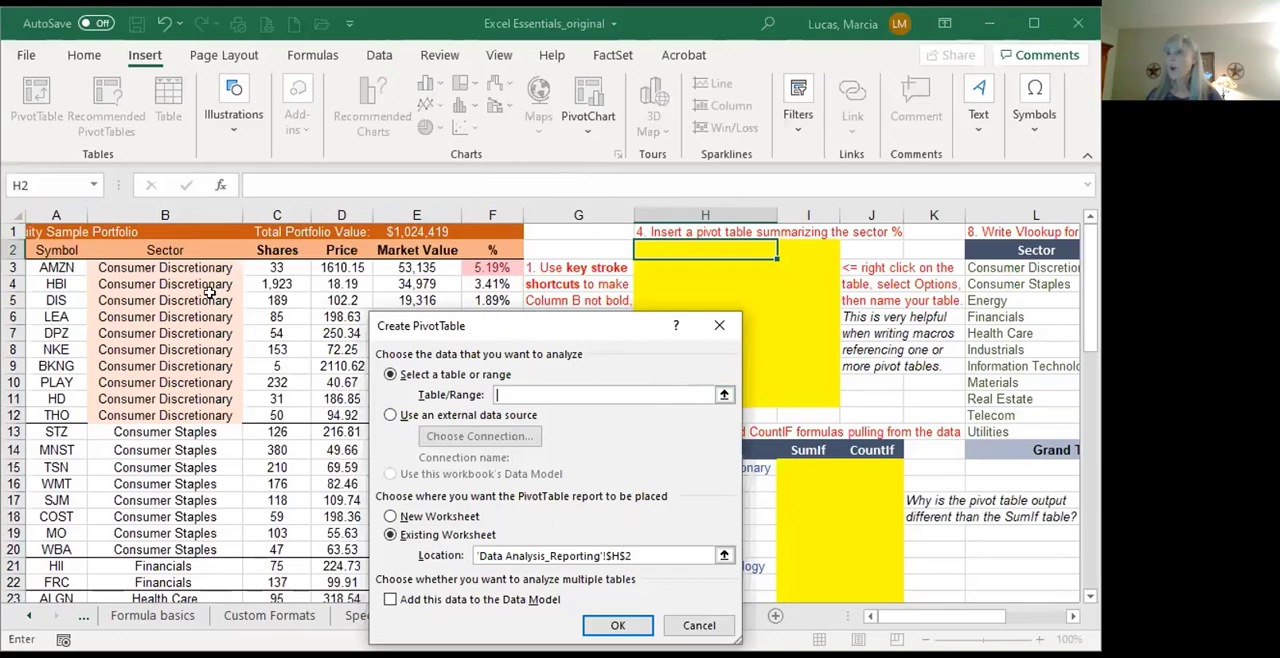
{"action": "left_click", "coordinate": [52, 250]}
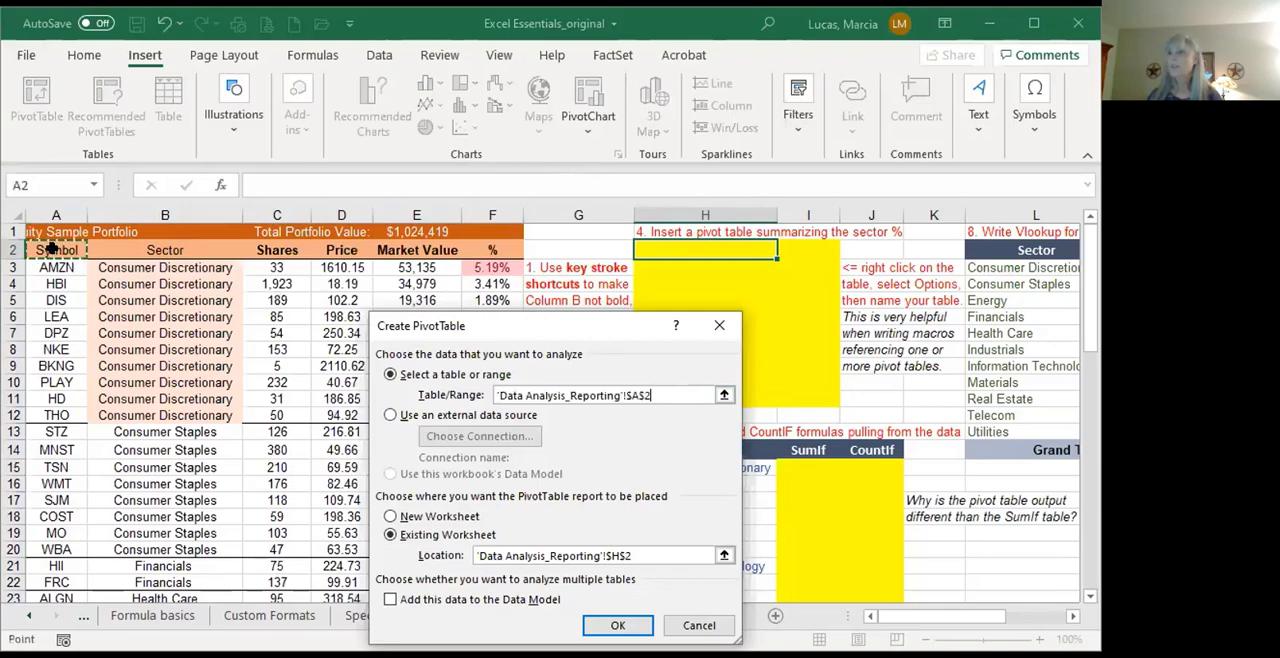
{"action": "key", "text": "ctrl+shift+Right"}
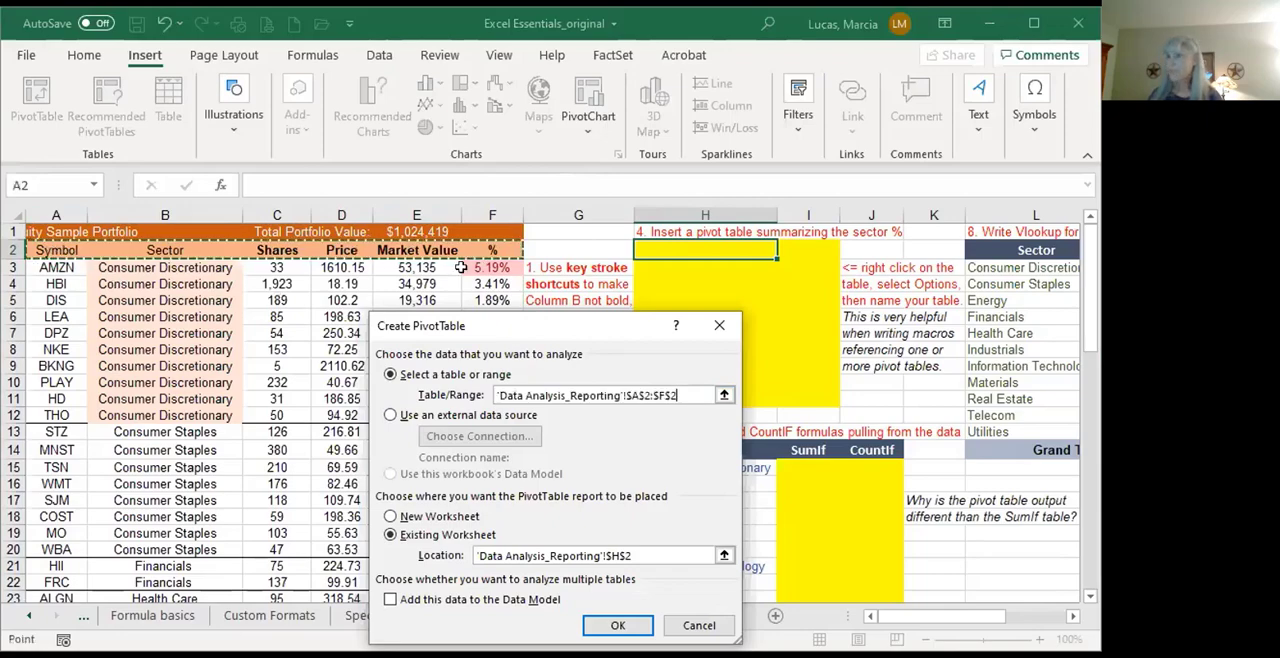
{"action": "key", "text": "ctrl+shift+Down"}
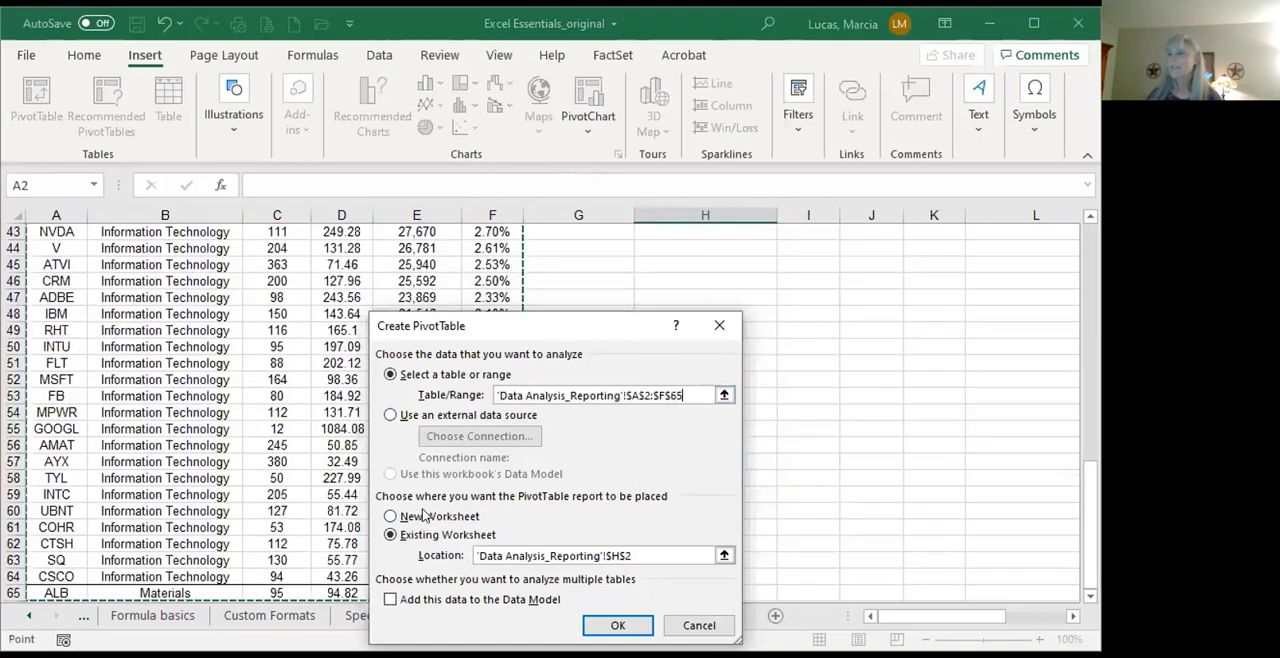
{"action": "left_click", "coordinate": [622, 626]}
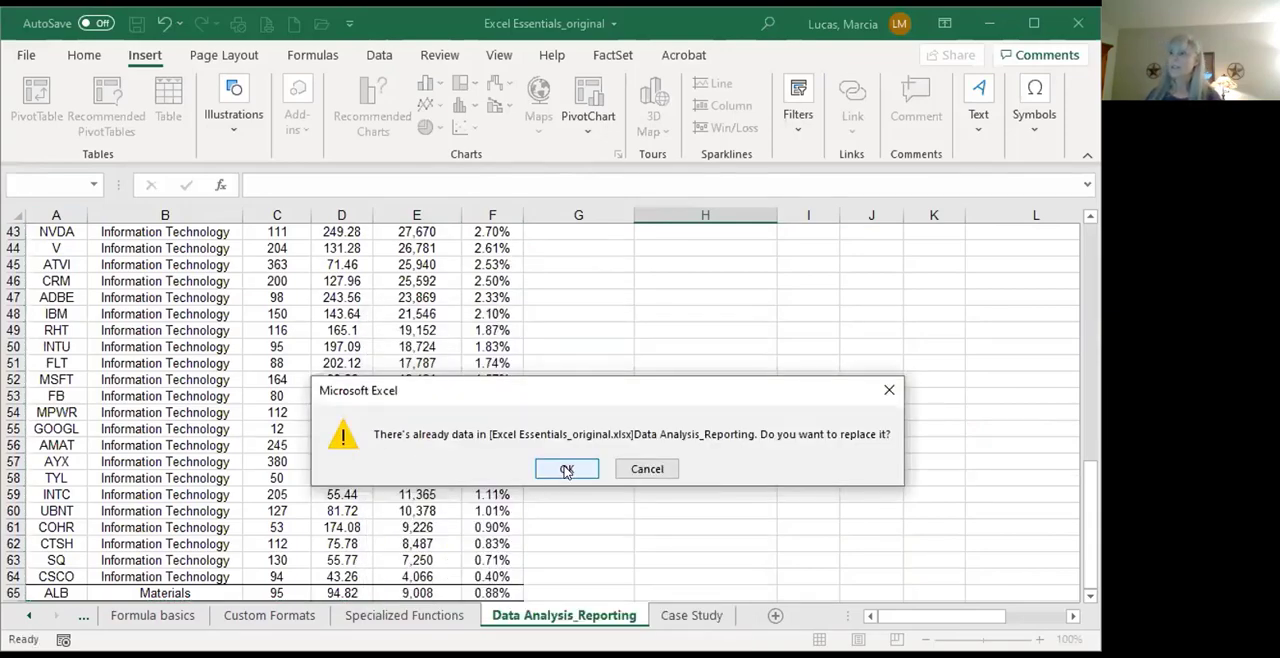
{"action": "left_click", "coordinate": [566, 469]}
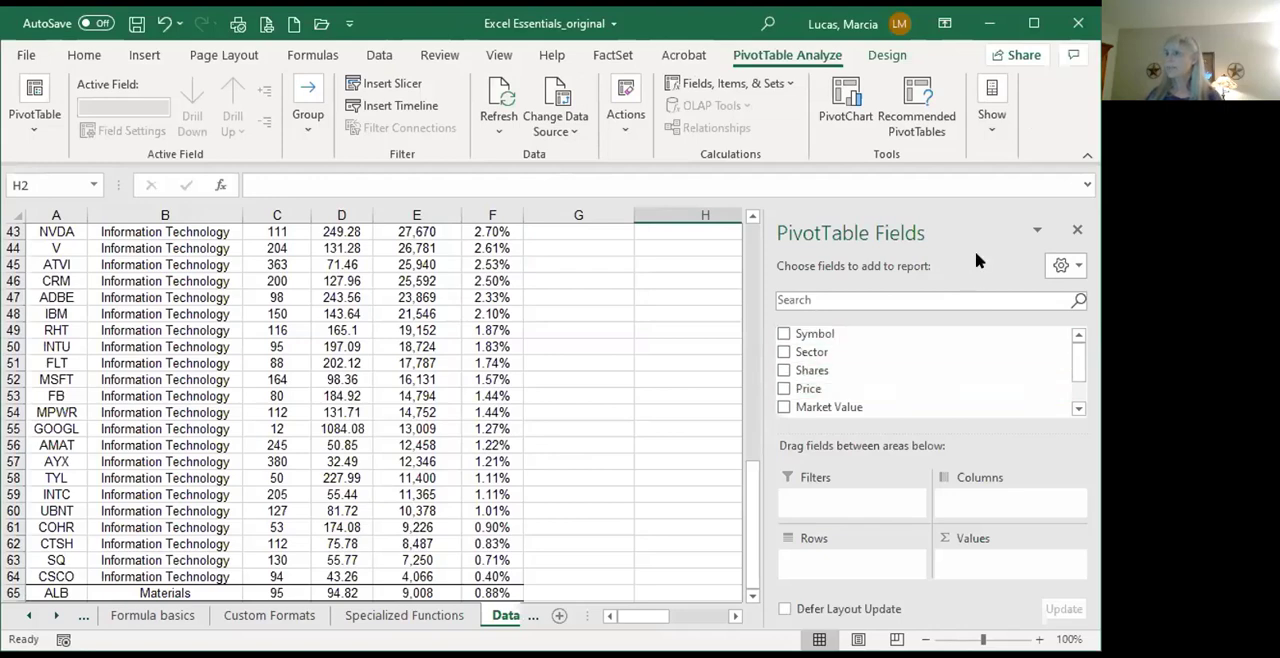
Step: Add Sector to the pivot table's rows and % to its values
{"action": "left_click", "coordinate": [784, 354]}
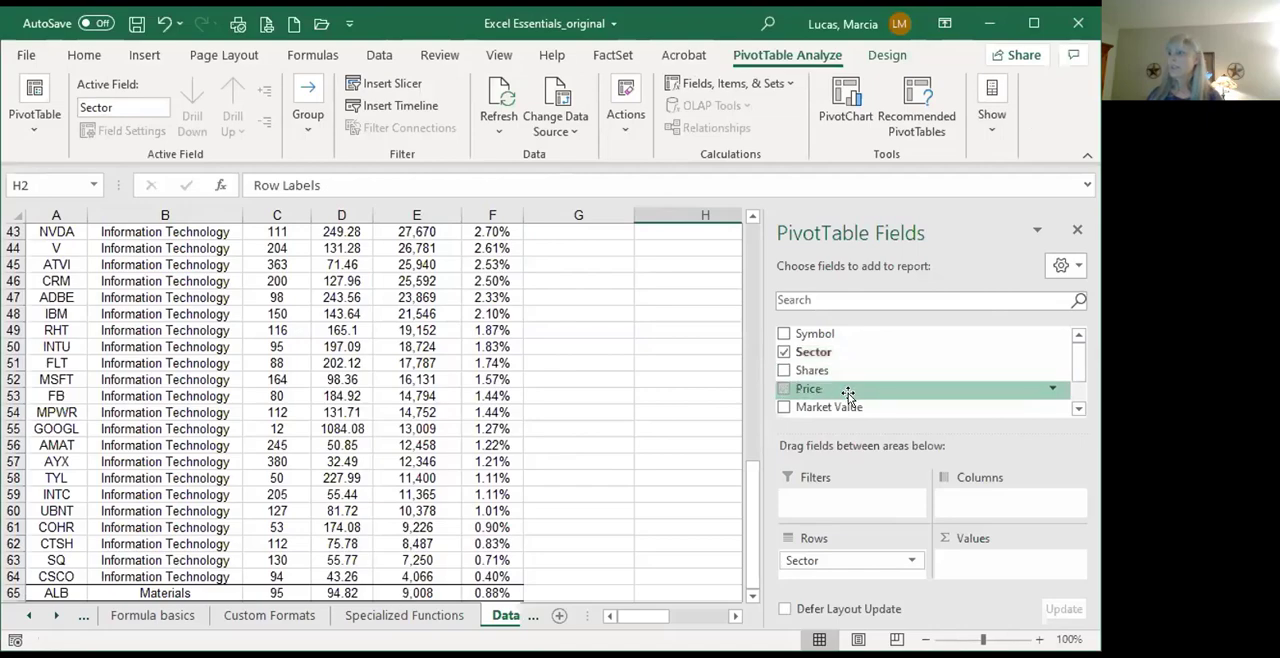
{"action": "left_click", "coordinate": [1078, 409]}
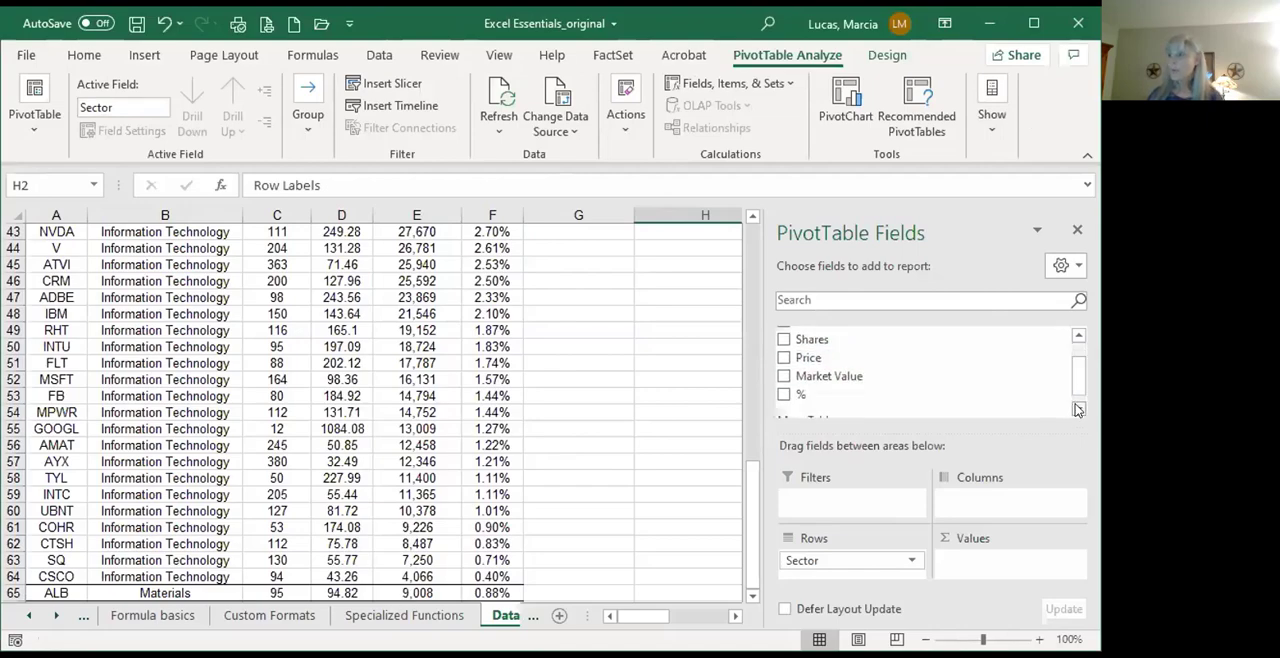
{"action": "left_click", "coordinate": [1078, 409]}
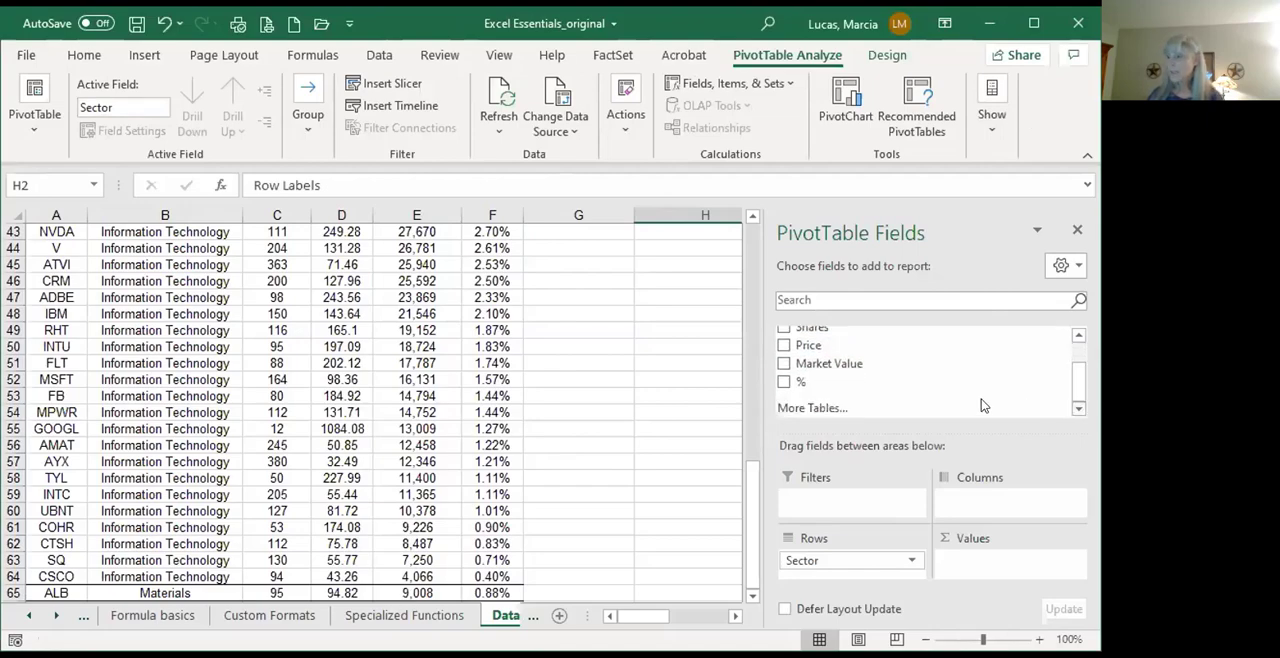
{"action": "left_click", "coordinate": [784, 383]}
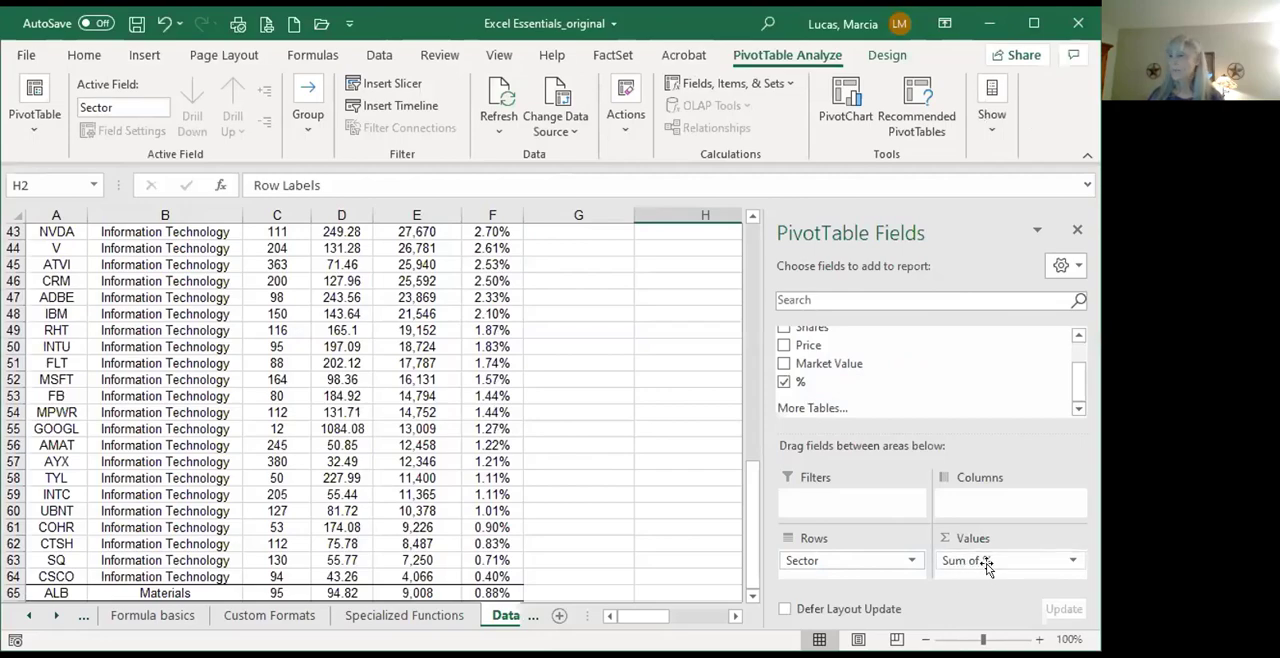
Step: Review the calculation types in the Sum of % value field settings, keeping Sum
{"action": "left_click", "coordinate": [1072, 560]}
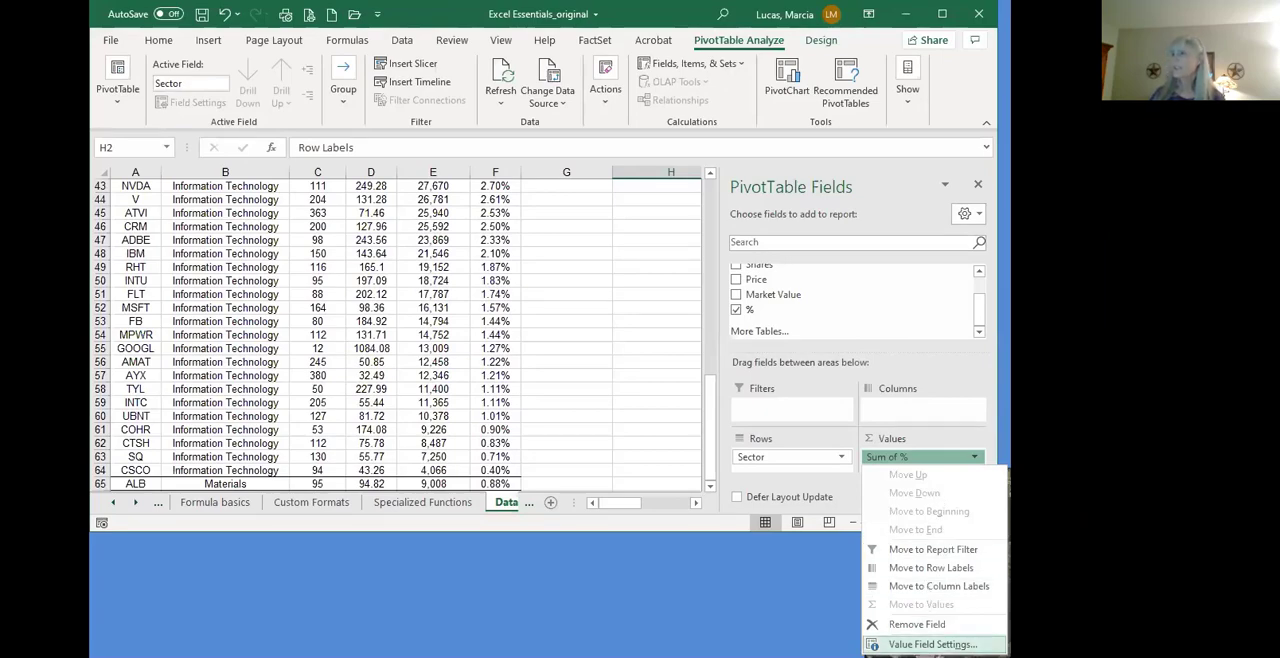
{"action": "left_click", "coordinate": [930, 645]}
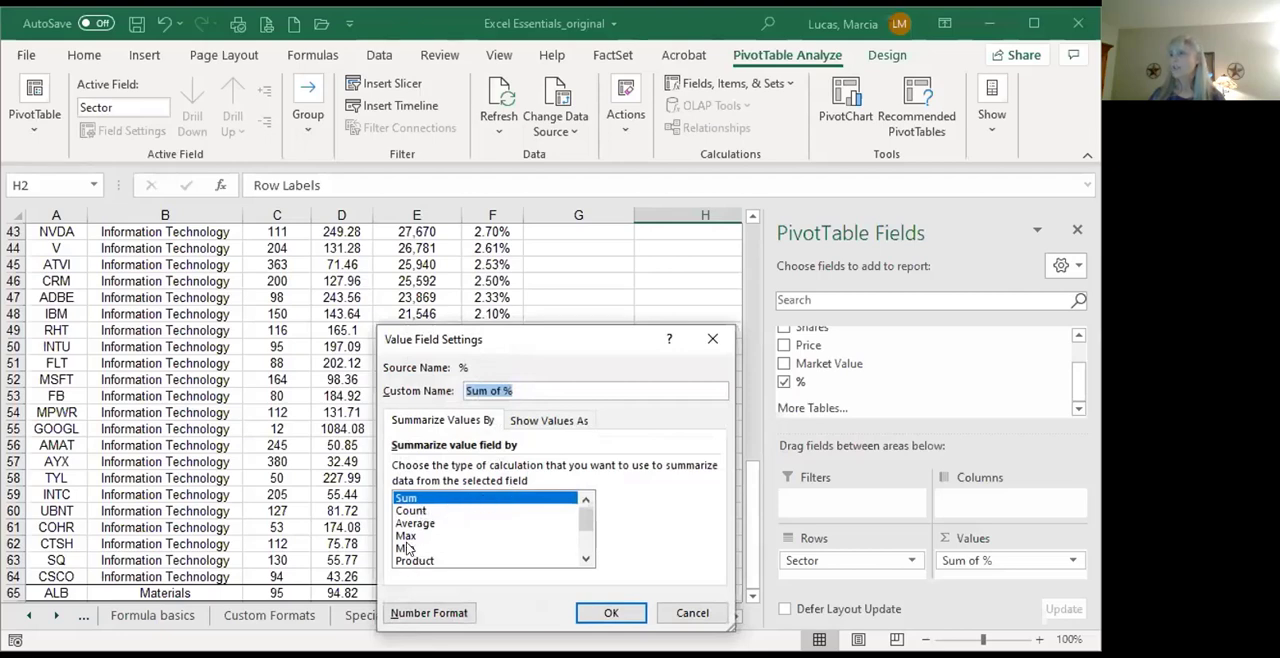
{"action": "mouse_move", "coordinate": [592, 527]}
{"action": "left_mouse_down"}
{"action": "mouse_move", "coordinate": [589, 541]}
{"action": "mouse_move", "coordinate": [586, 508]}
{"action": "left_mouse_up"}
{"action": "left_click", "coordinate": [611, 612]}
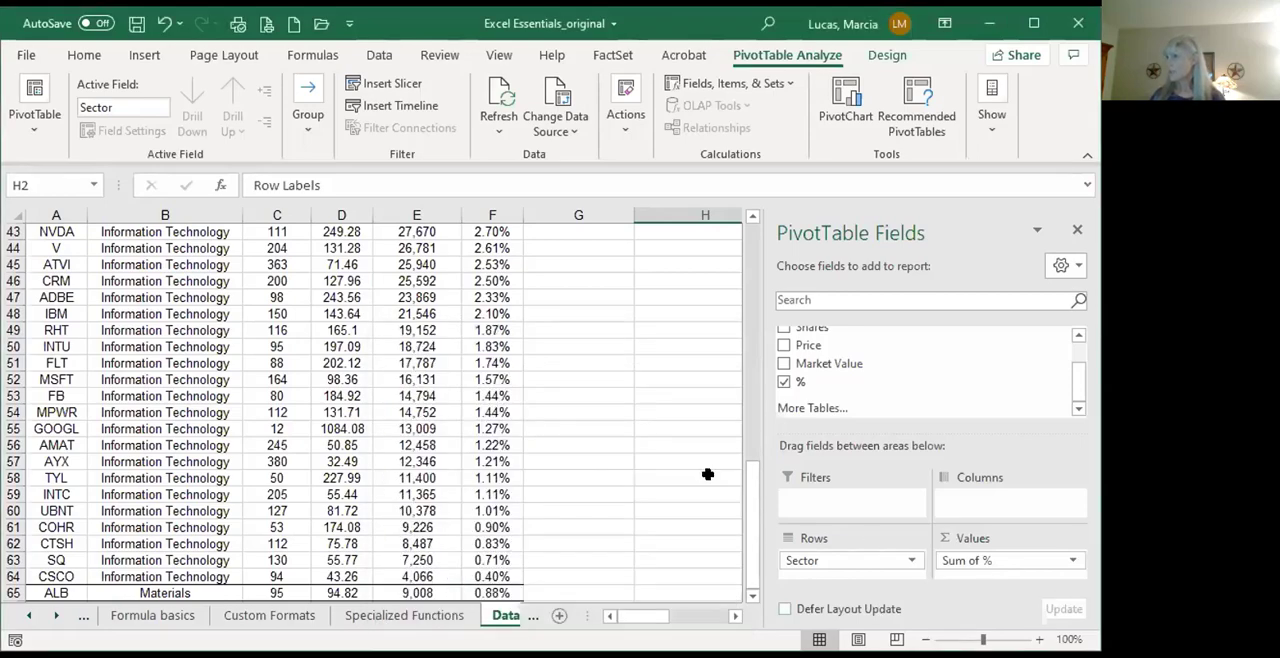
Step: Format the pivot table's Sum of % values in I3:I10 as percentages
{"action": "left_click", "coordinate": [707, 474]}
{"action": "scroll", "coordinate": [764, 423], "scroll_direction": "up", "scroll_amount": 10}
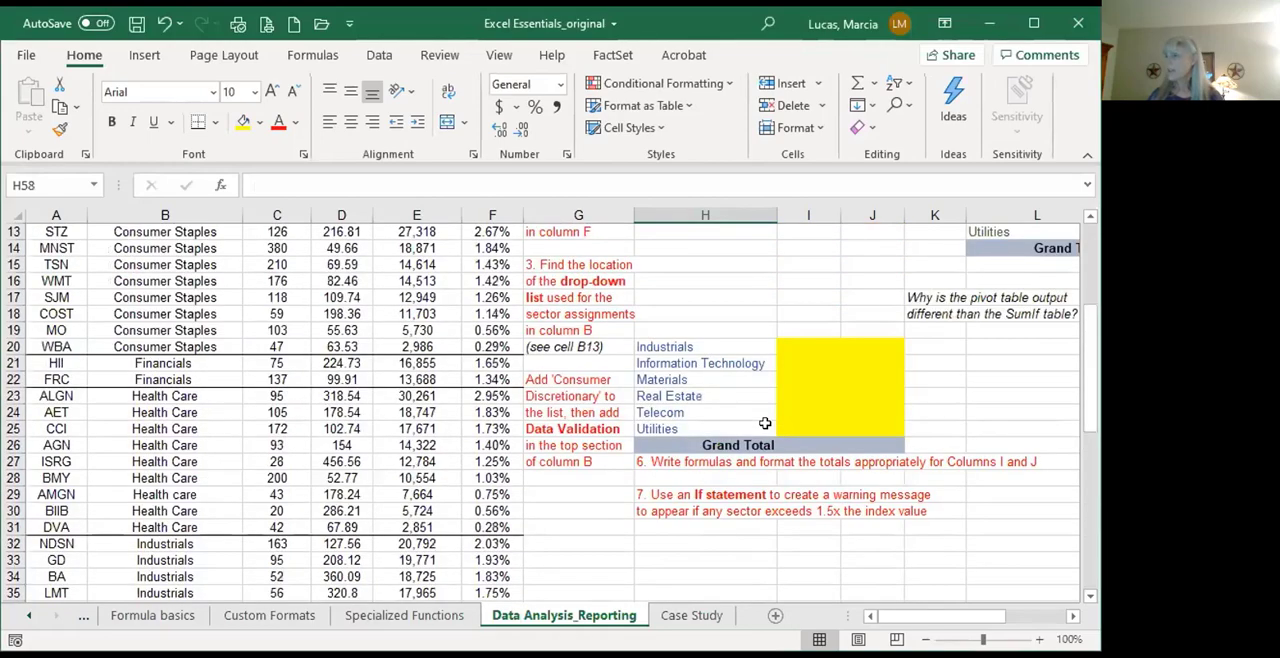
{"action": "scroll", "coordinate": [764, 423], "scroll_direction": "up", "scroll_amount": 4}
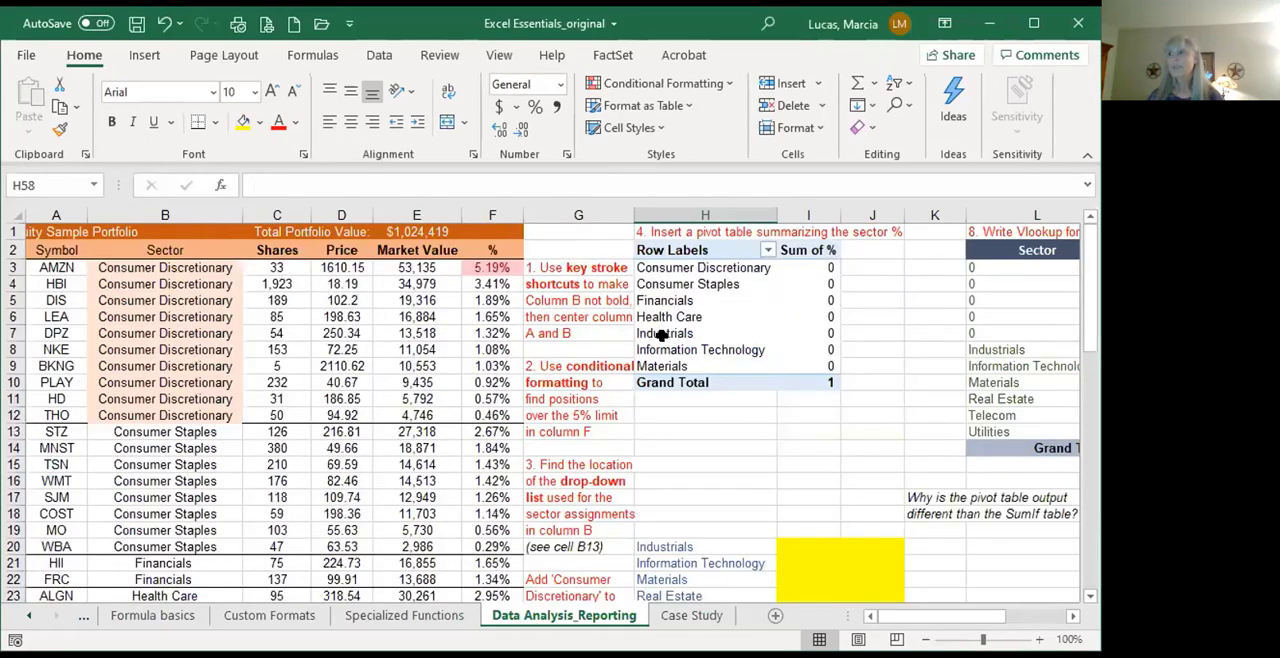
{"action": "left_click", "coordinate": [810, 264]}
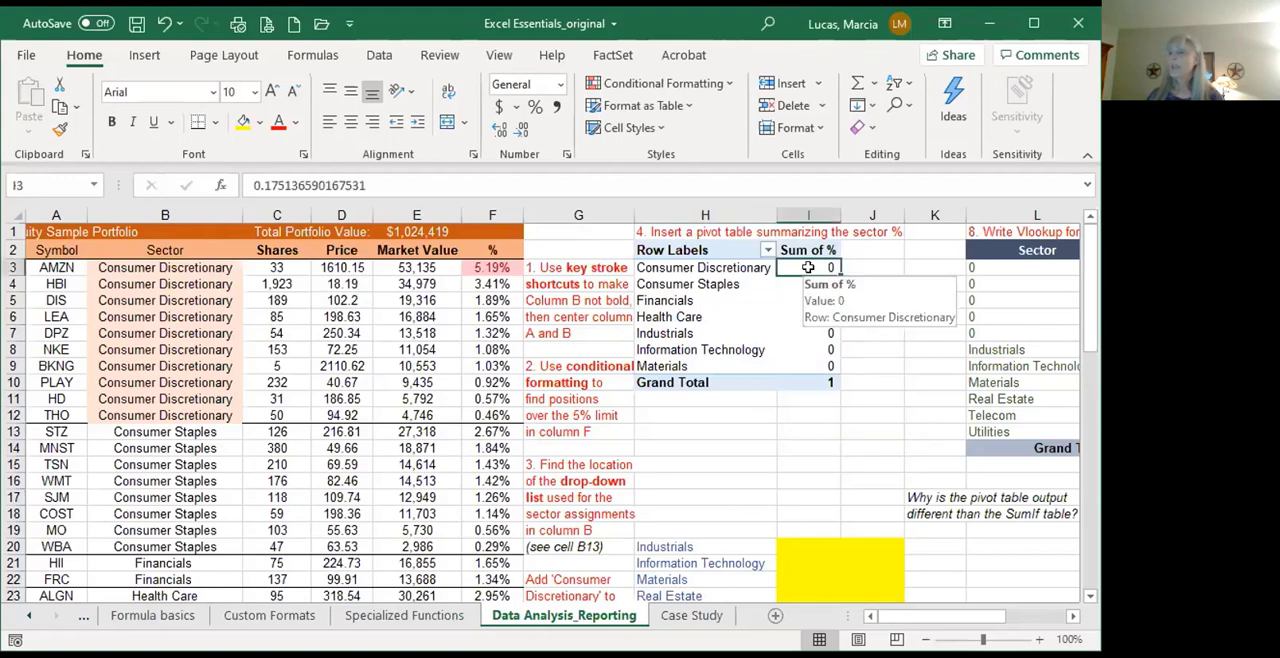
{"action": "left_click_drag", "start_coordinate": [808, 267], "coordinate": [810, 383]}
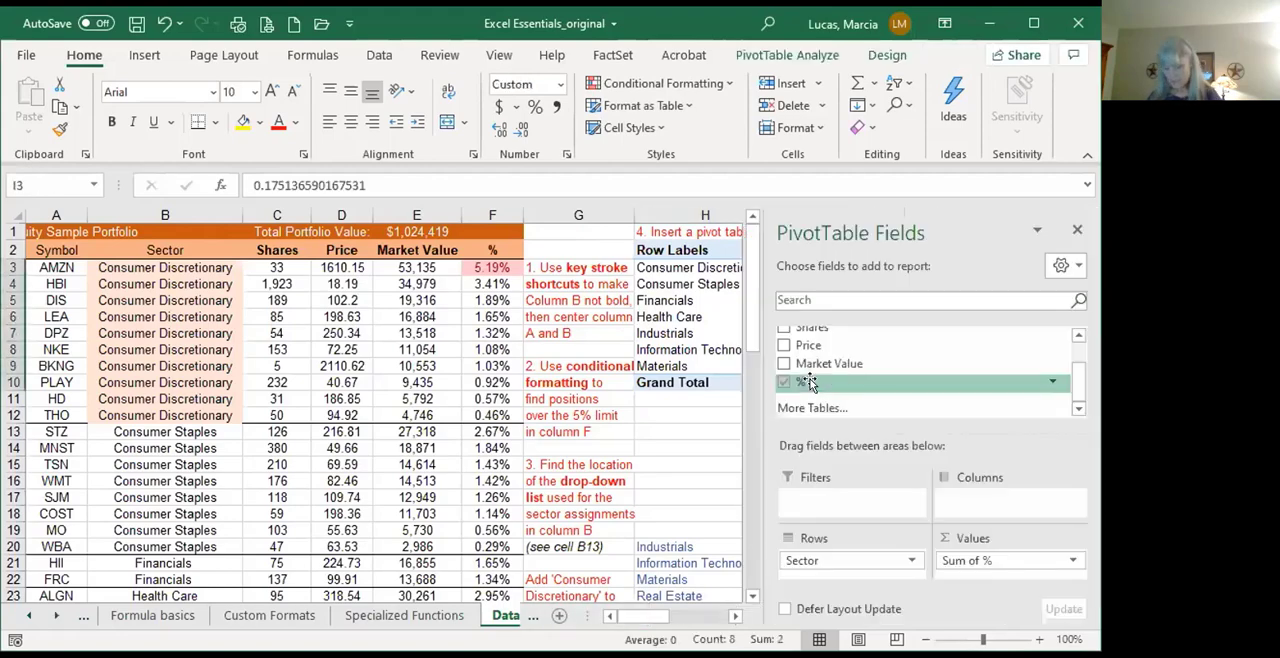
{"action": "key", "text": "alt"}
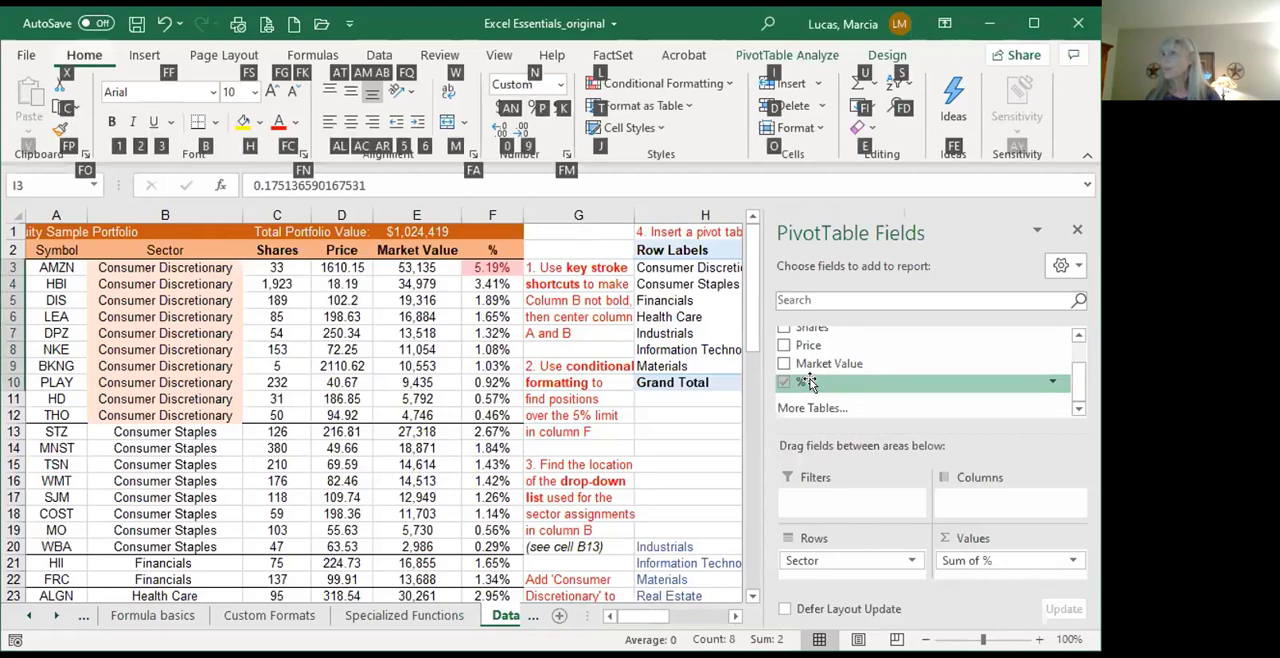
{"action": "key", "text": "p"}
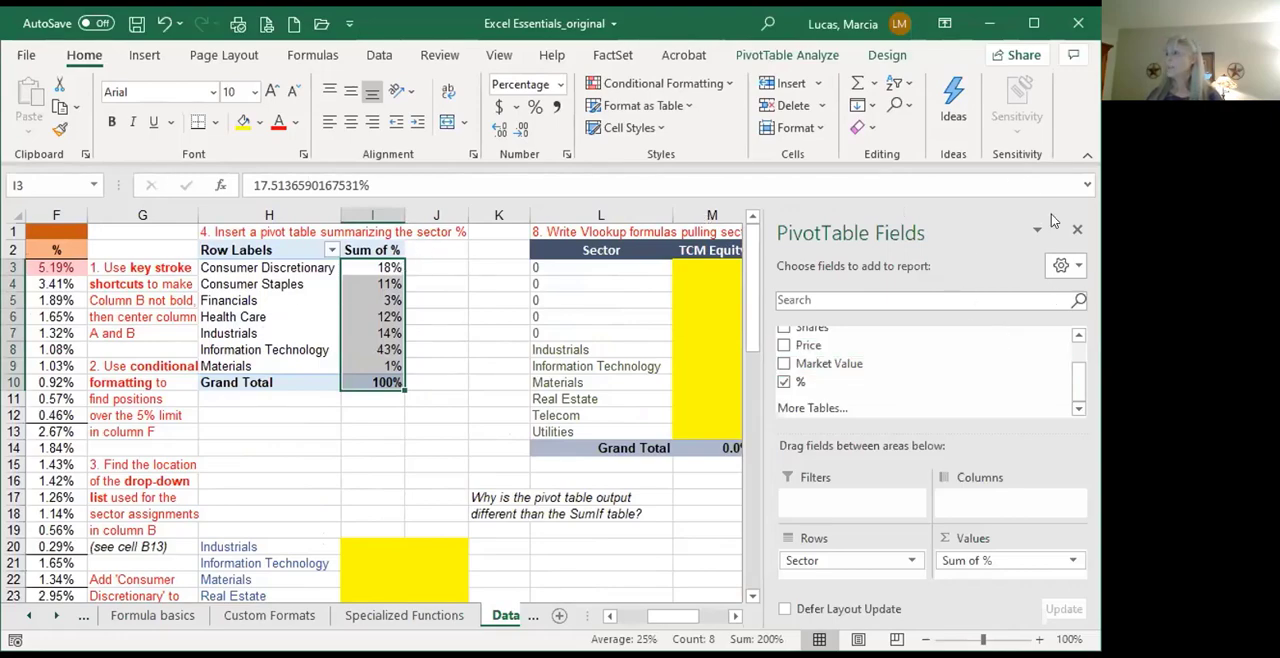
Step: Close the PivotTable Fields pane and deselect the pivot table's value range
{"action": "left_click", "coordinate": [1080, 232]}
{"action": "left_click", "coordinate": [381, 266]}
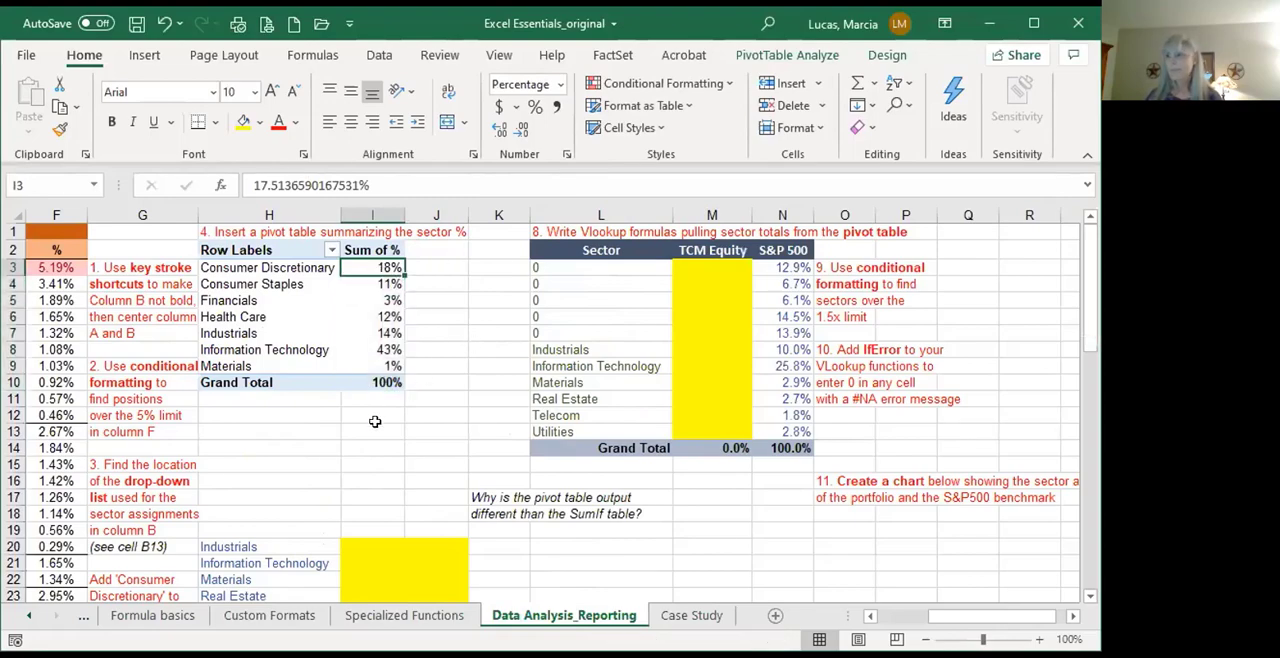
Step: In I20, begin a SUMIF formula for Industrials with column F as range, H20 as criteria and column F as sum range
{"action": "scroll", "coordinate": [375, 423], "scroll_direction": "down", "scroll_amount": 4}
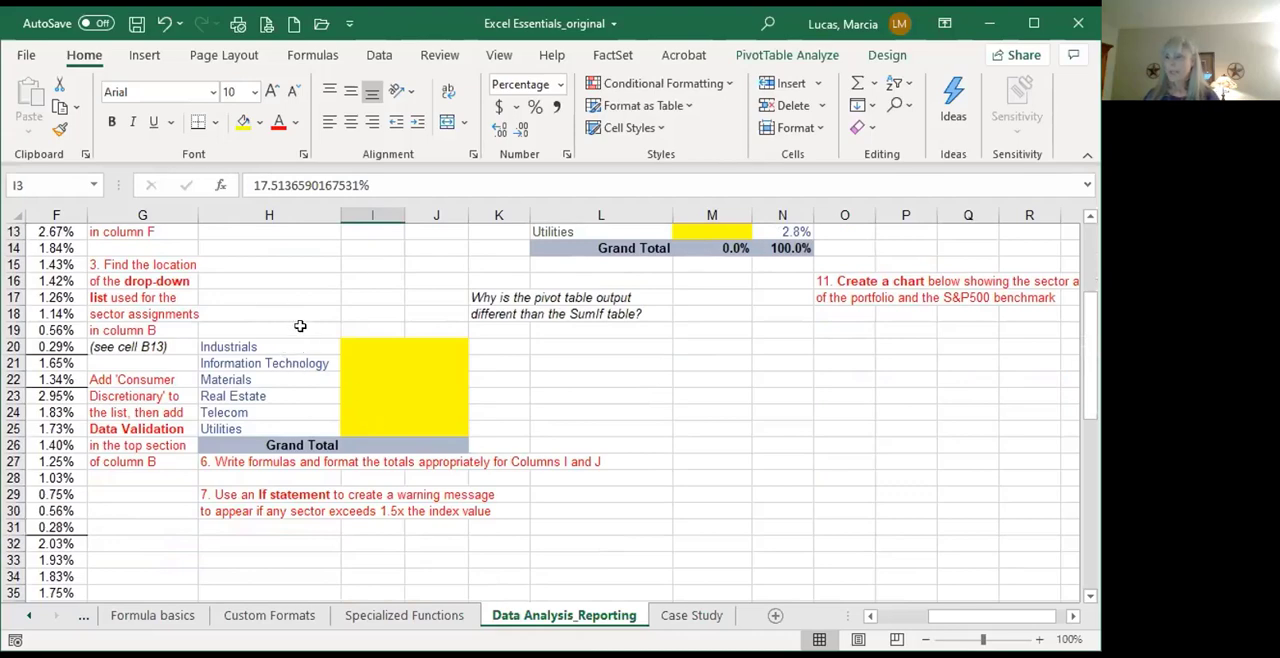
{"action": "left_click", "coordinate": [366, 345]}
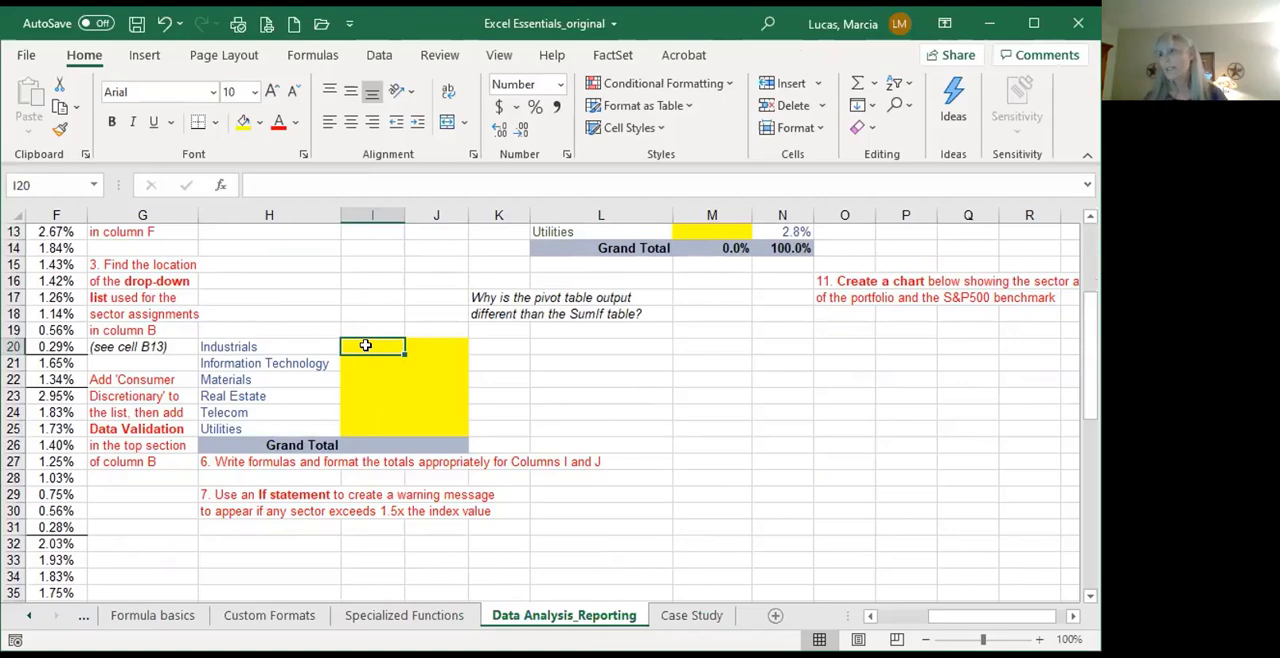
{"action": "scroll", "coordinate": [366, 345], "scroll_direction": "up", "scroll_amount": 1}
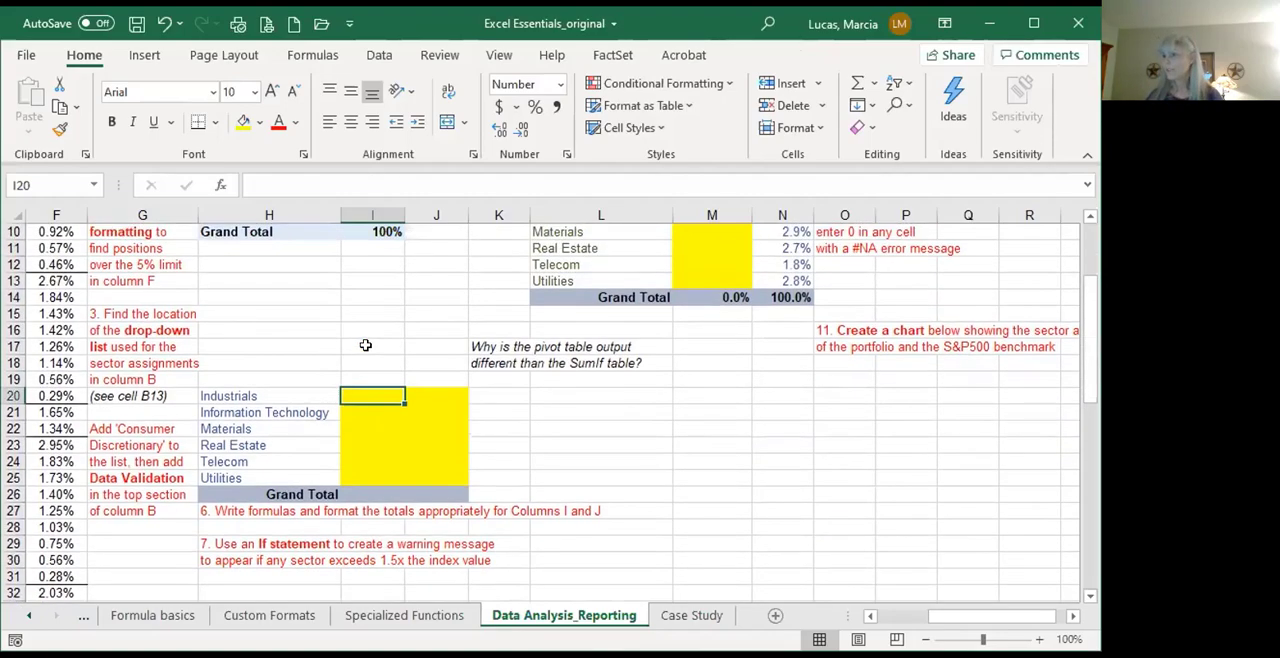
{"action": "scroll", "coordinate": [366, 345], "scroll_direction": "up", "scroll_amount": 2}
{"action": "scroll", "coordinate": [366, 345], "scroll_direction": "down", "scroll_amount": 2}
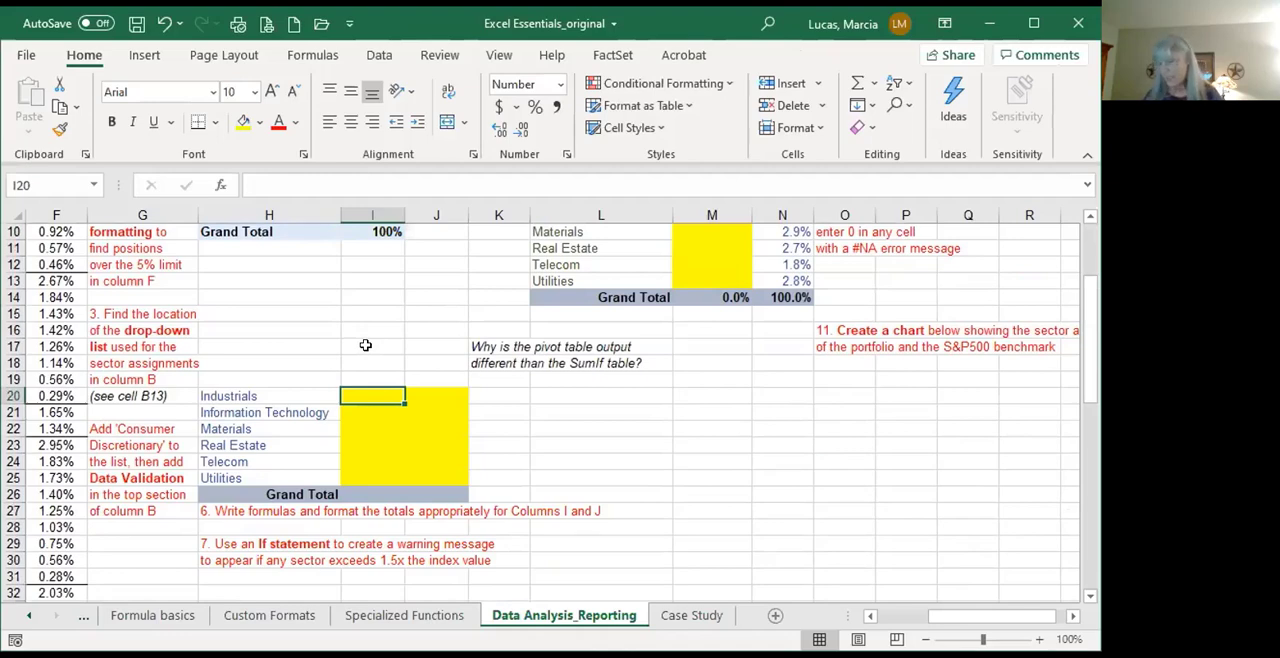
{"action": "type", "text": "="}
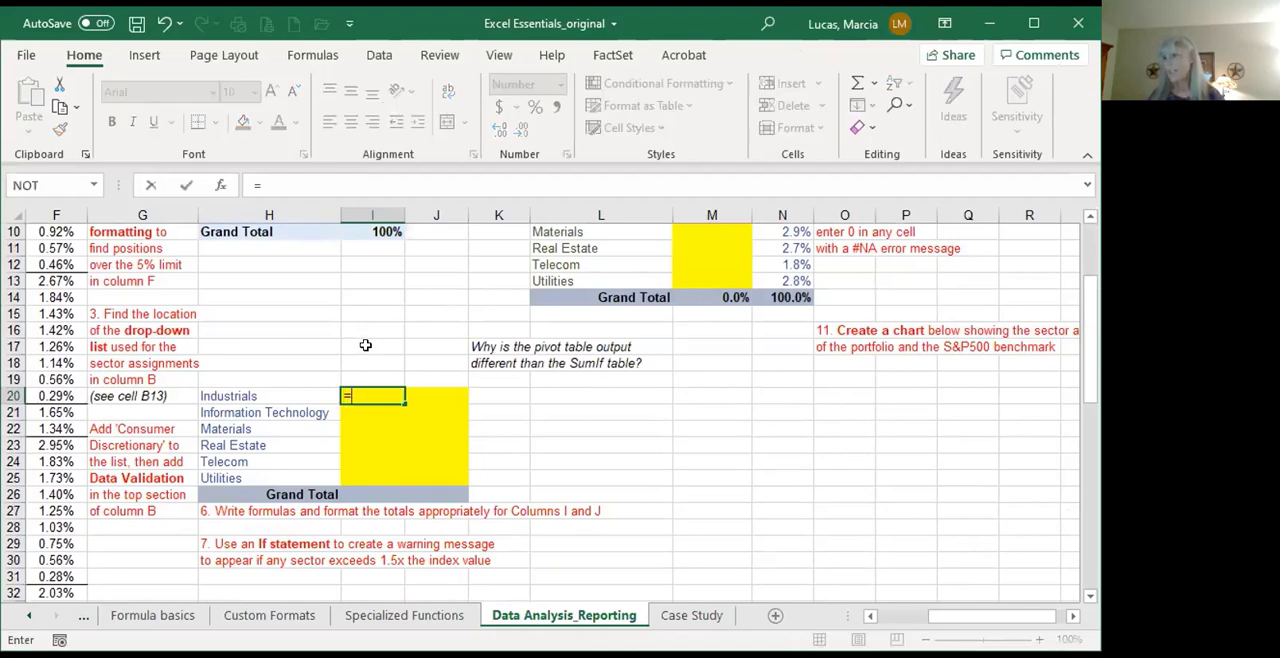
{"action": "type", "text": "sumif"}
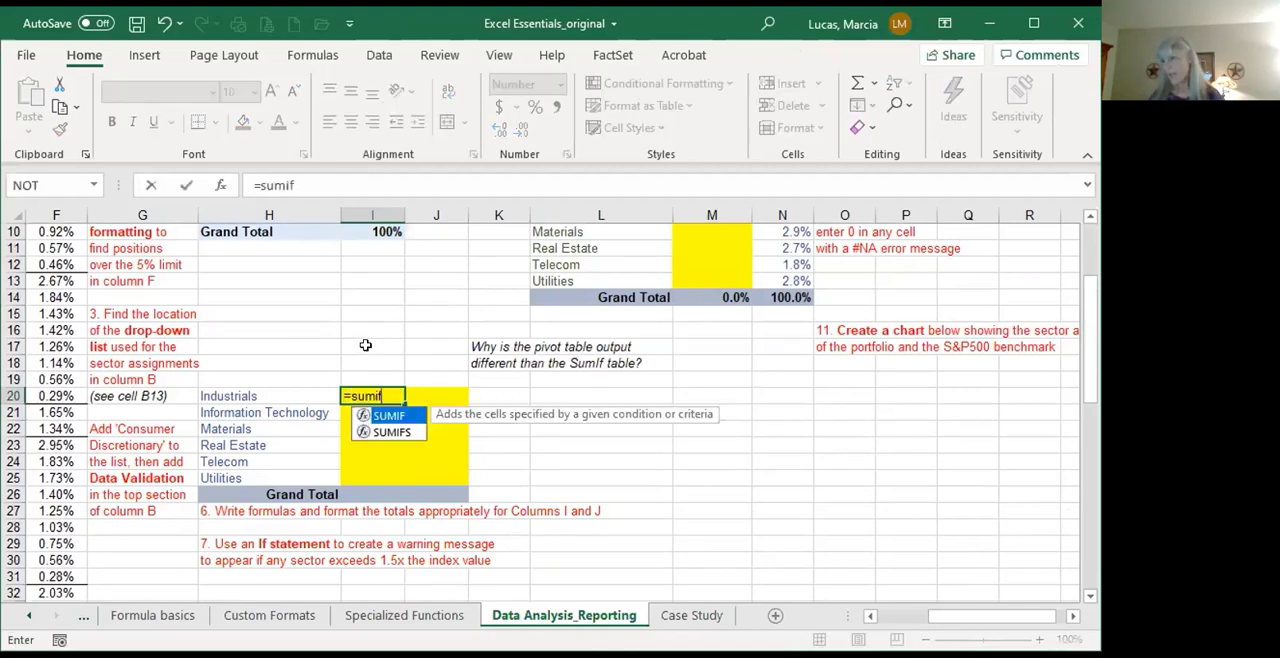
{"action": "type", "text": "("}
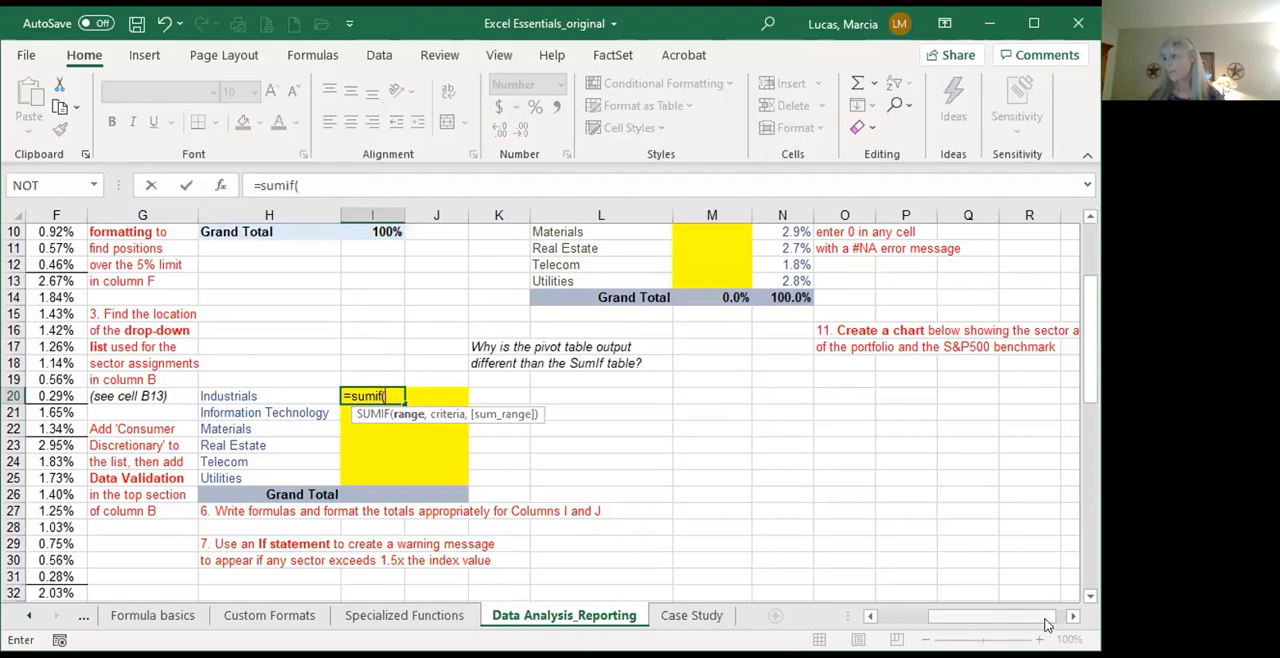
{"action": "left_click_drag", "start_coordinate": [1046, 624], "coordinate": [931, 621]}
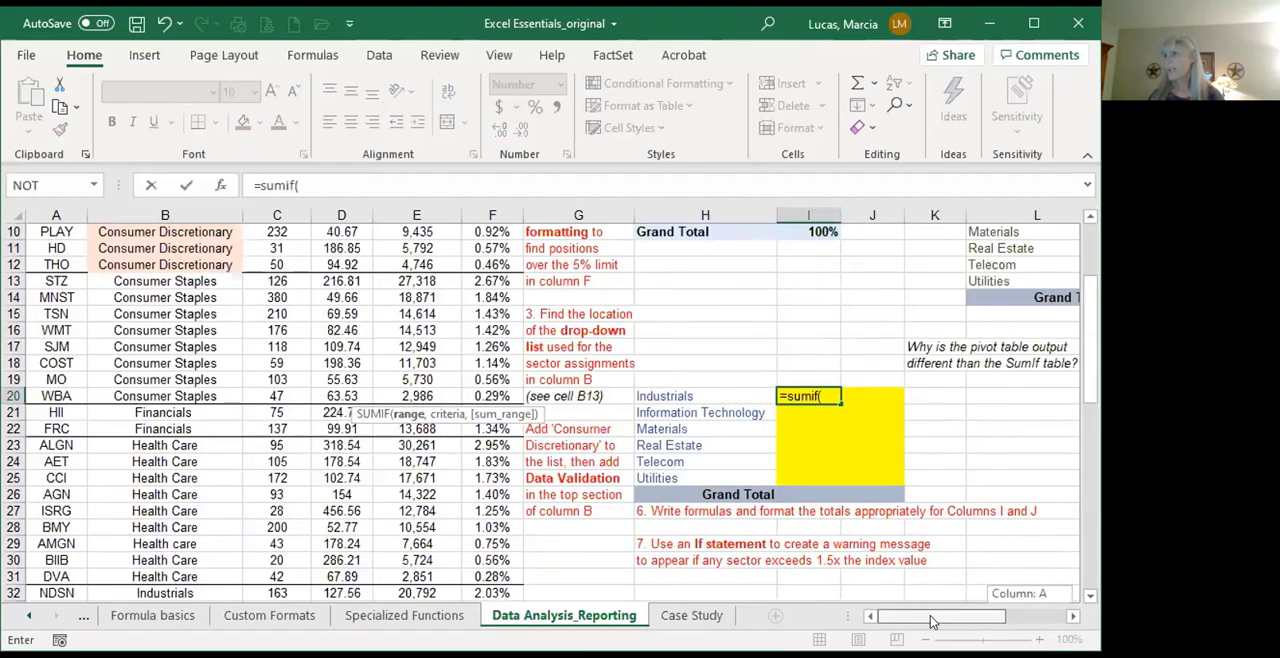
{"action": "left_click", "coordinate": [491, 215]}
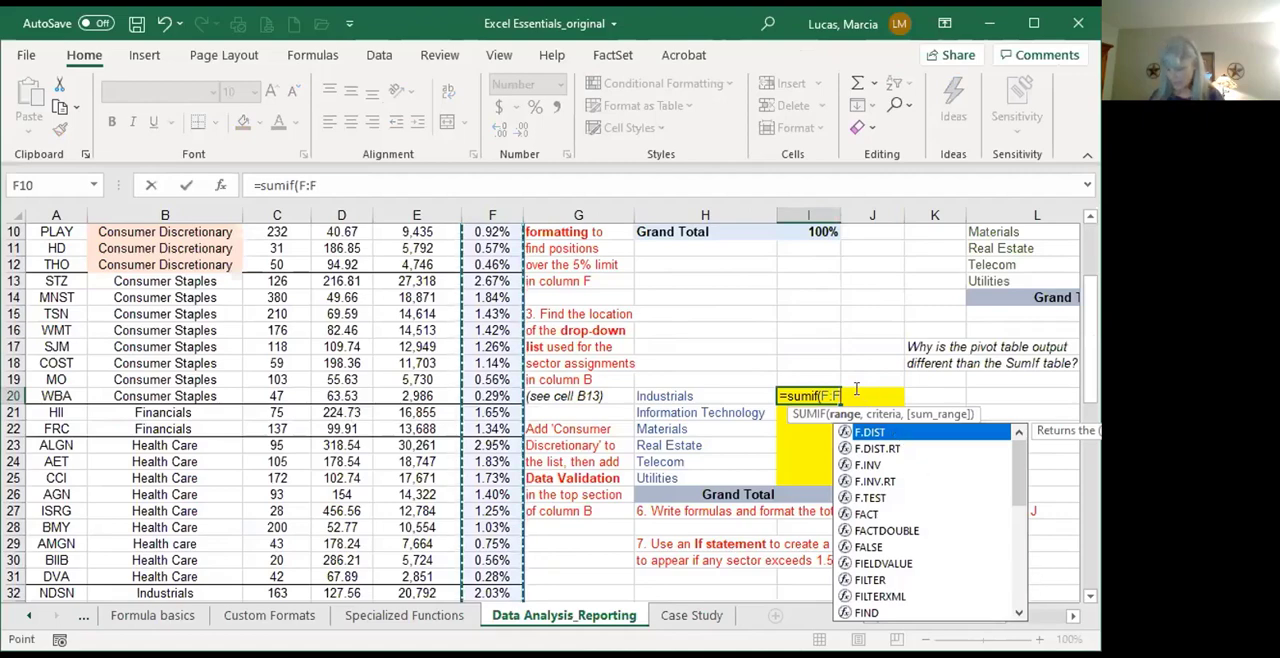
{"action": "type", "text": ","}
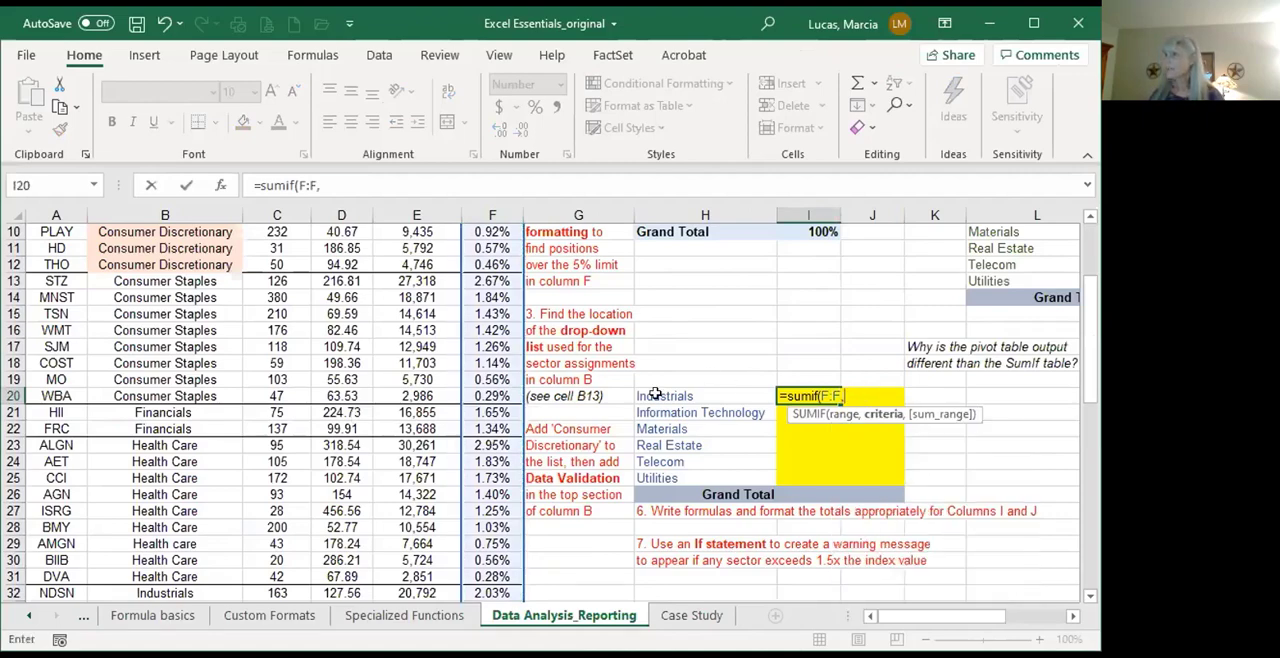
{"action": "left_click", "coordinate": [668, 397]}
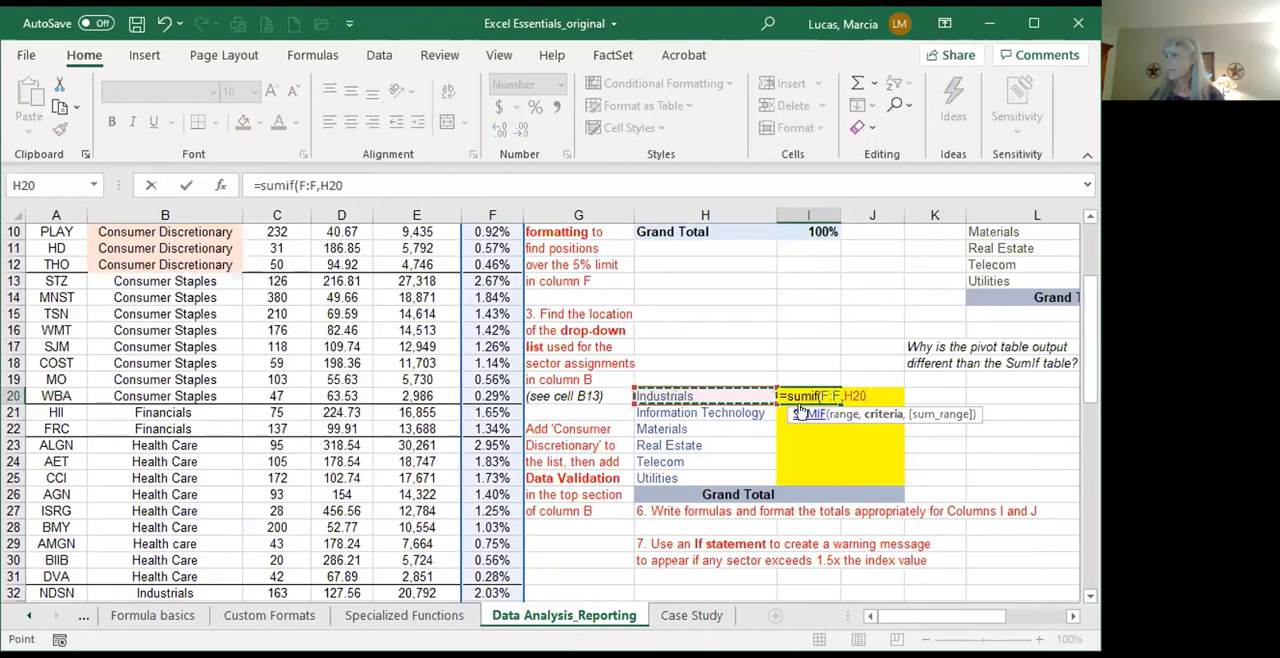
{"action": "type", "text": ","}
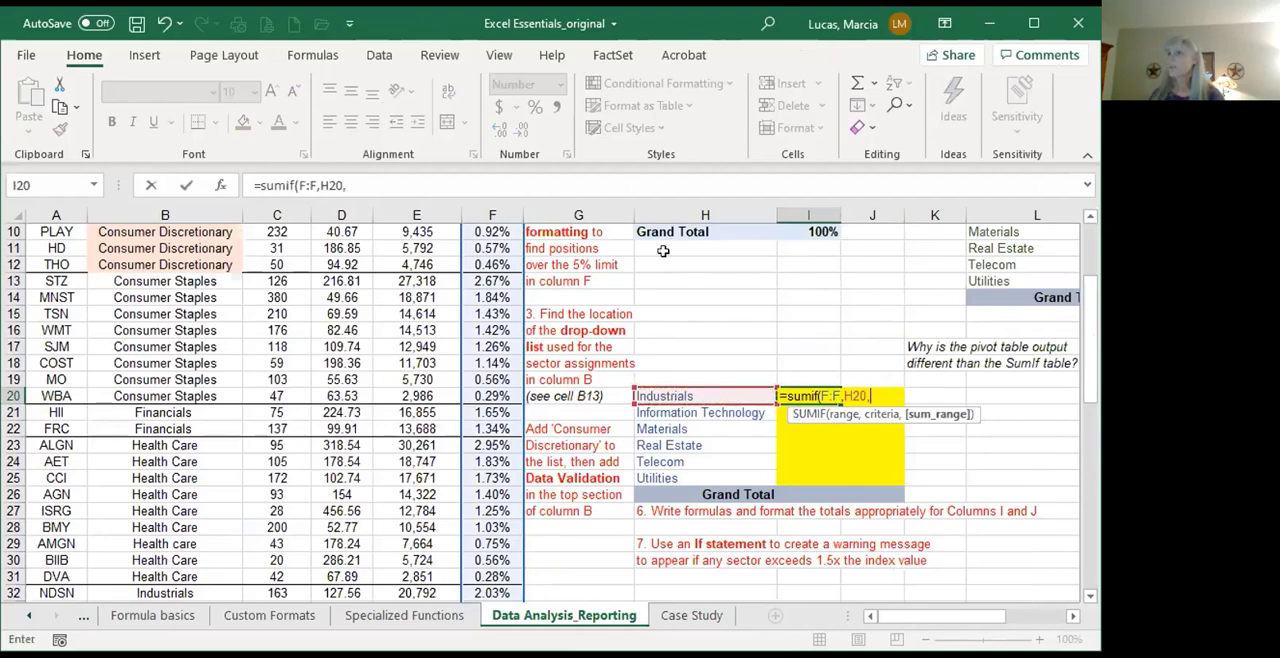
{"action": "left_click", "coordinate": [508, 211]}
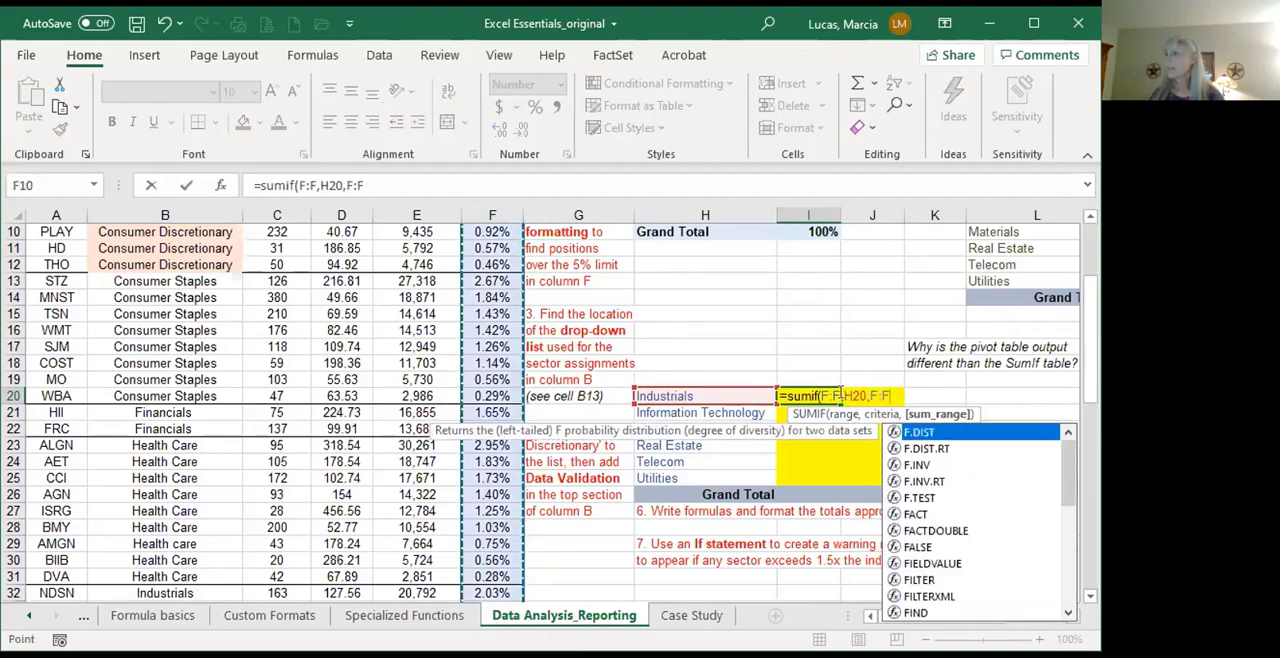
Step: Replace the SUMIF formula's first range with column B and enter it as =SUMIF(B:B,H20,F:F)
{"action": "left_click_drag", "start_coordinate": [841, 396], "coordinate": [821, 395]}
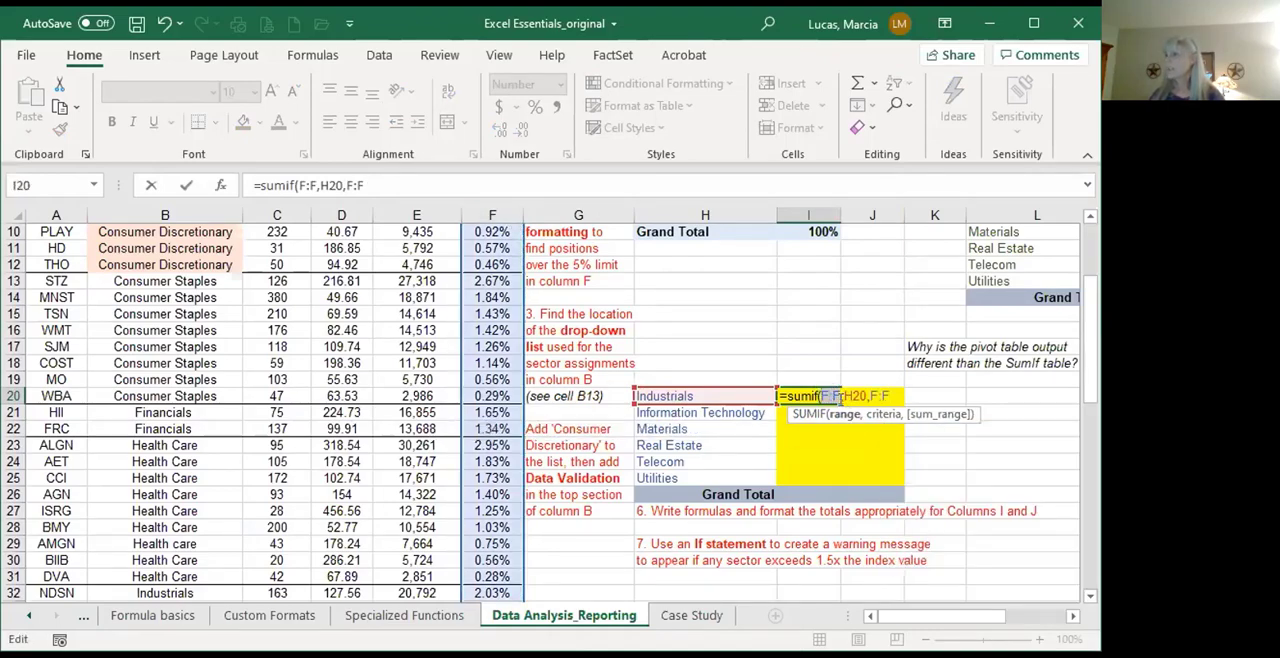
{"action": "left_click", "coordinate": [58, 215]}
{"action": "left_click_drag", "start_coordinate": [154, 205], "coordinate": [477, 209]}
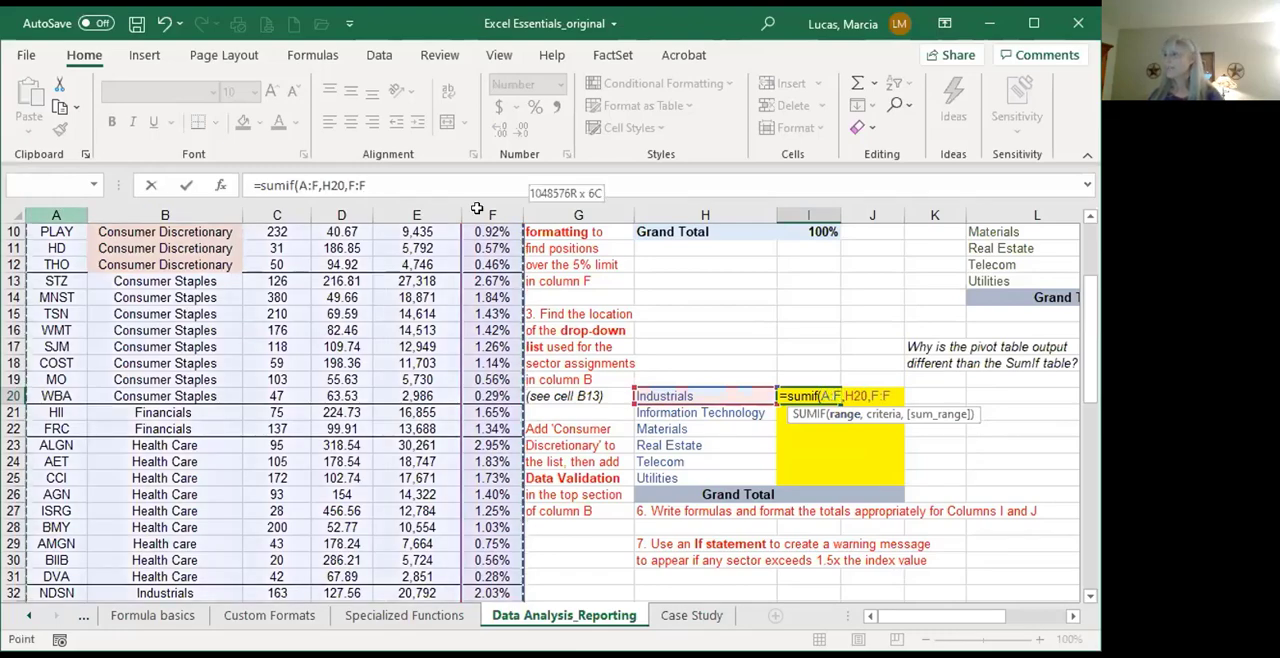
{"action": "left_click", "coordinate": [165, 213]}
{"action": "left_click", "coordinate": [892, 391]}
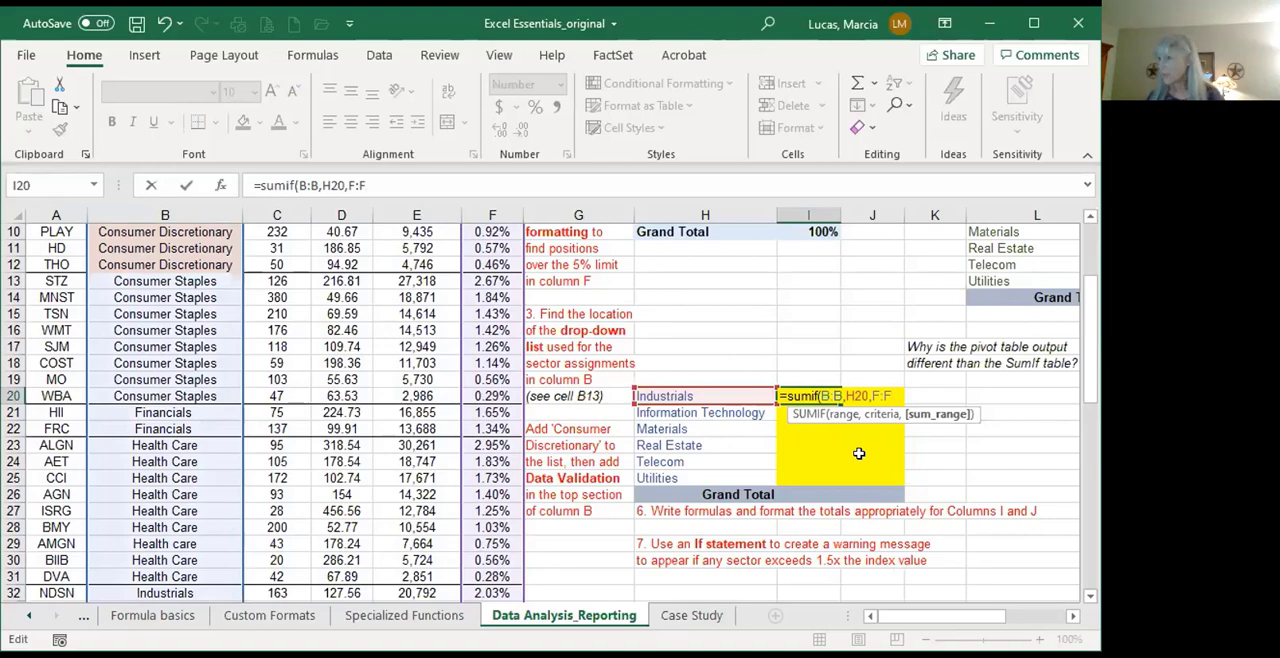
{"action": "type", "text": ")"}
{"action": "key", "text": "Return"}
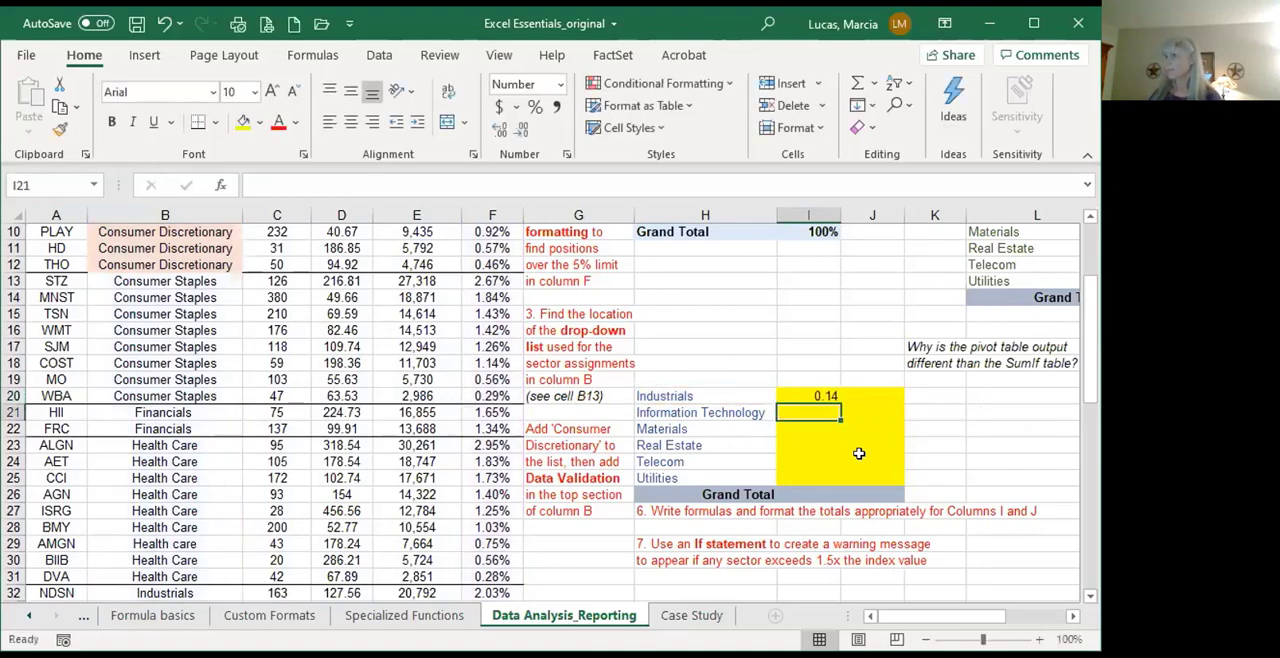
Step: Format I20 as a percentage, check its SUMIF references, and fill the formula down to I25
{"action": "left_click", "coordinate": [829, 392]}
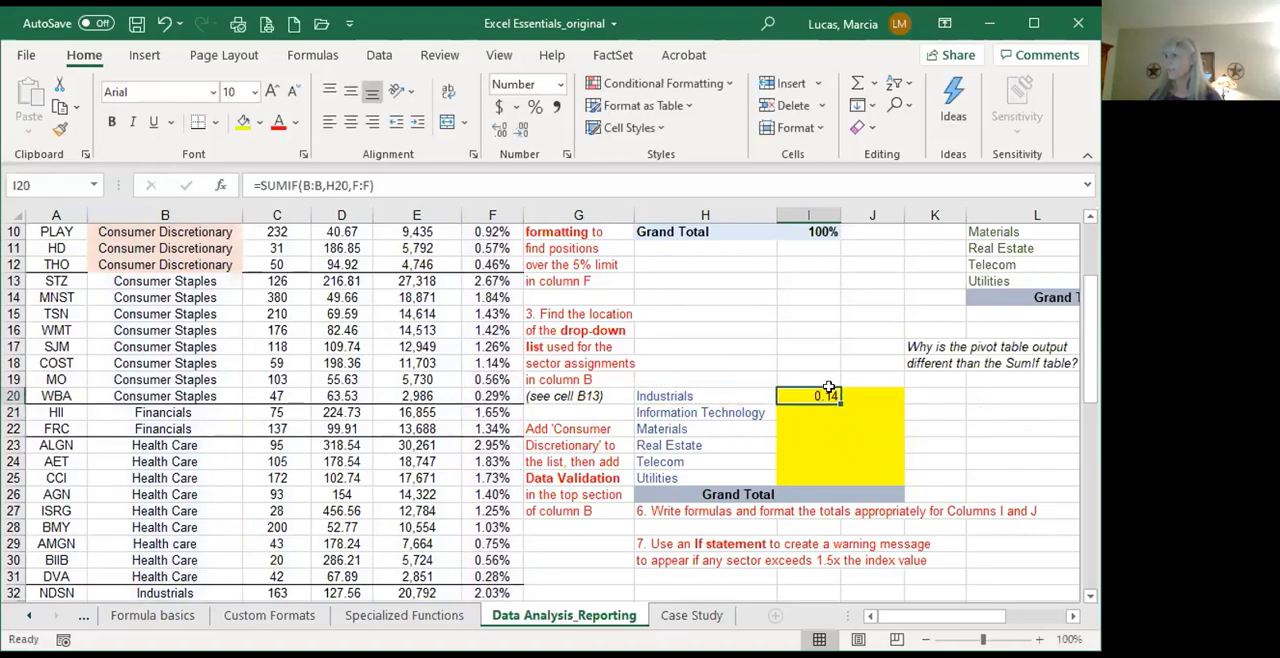
{"action": "left_click", "coordinate": [534, 107]}
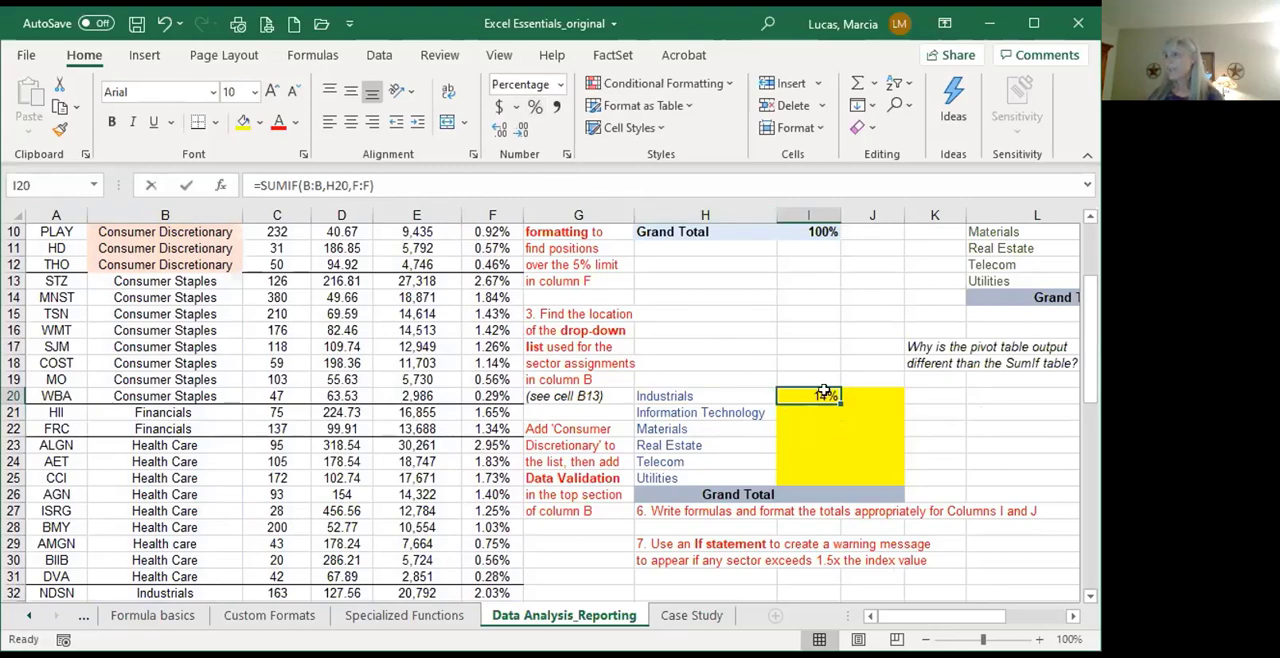
{"action": "double_click", "coordinate": [823, 394]}
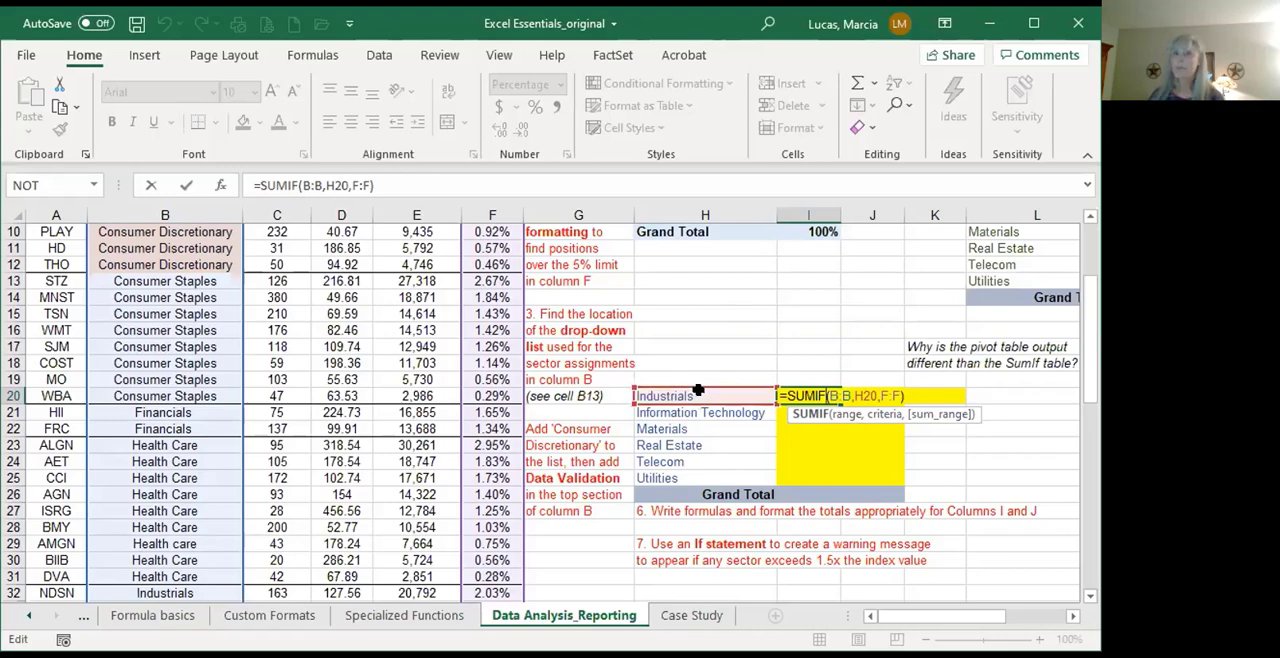
{"action": "key", "text": "ctrl+Return"}
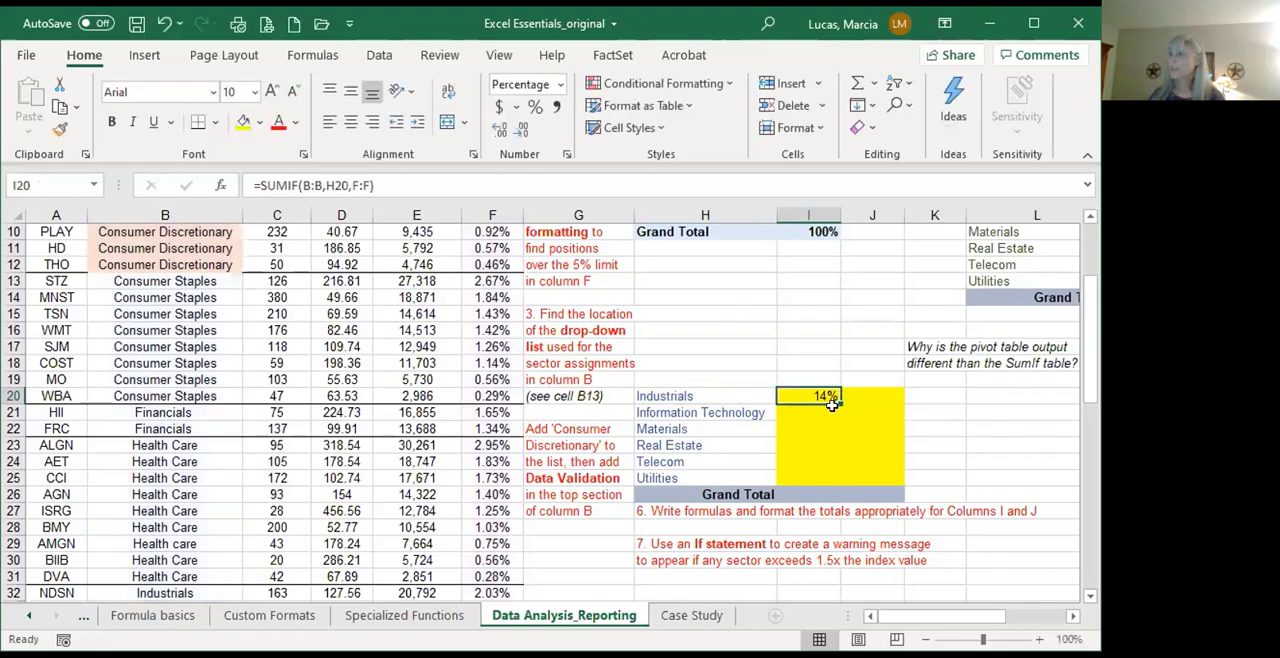
{"action": "left_click_drag", "start_coordinate": [838, 398], "coordinate": [836, 477]}
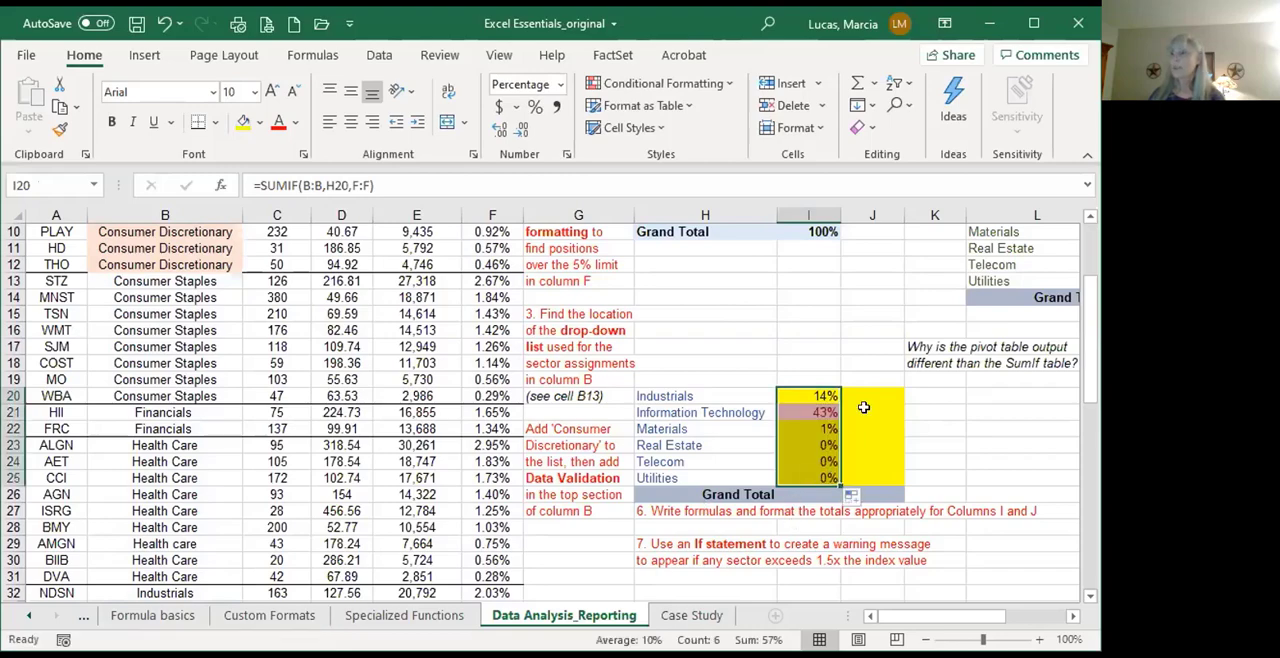
Step: Sum I20:I25 in the Grand Total cell I26 and format the total as a percentage
{"action": "left_click", "coordinate": [810, 487]}
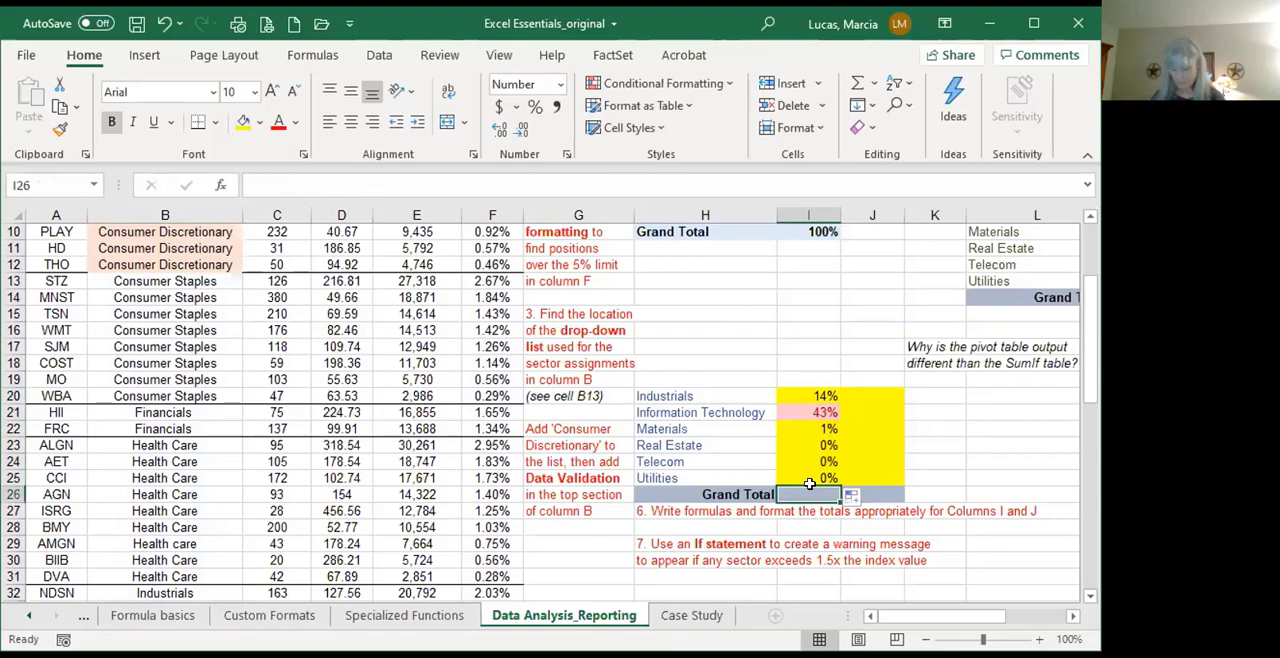
{"action": "key", "text": "alt+="}
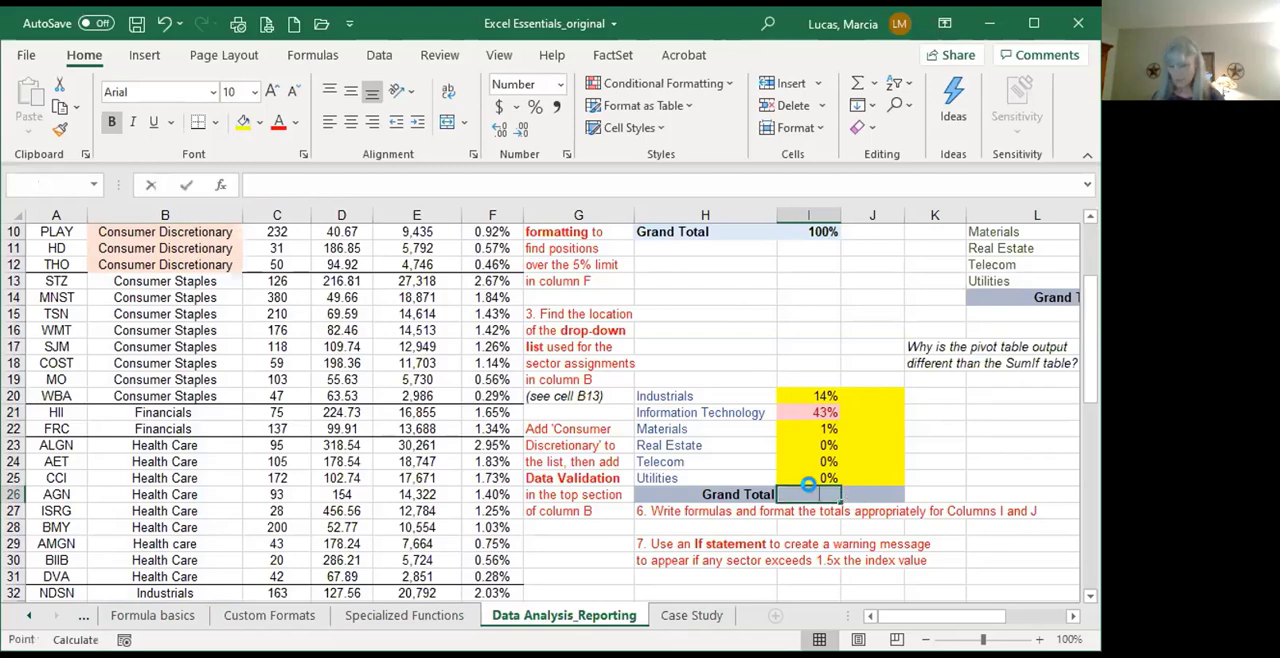
{"action": "key", "text": "Return"}
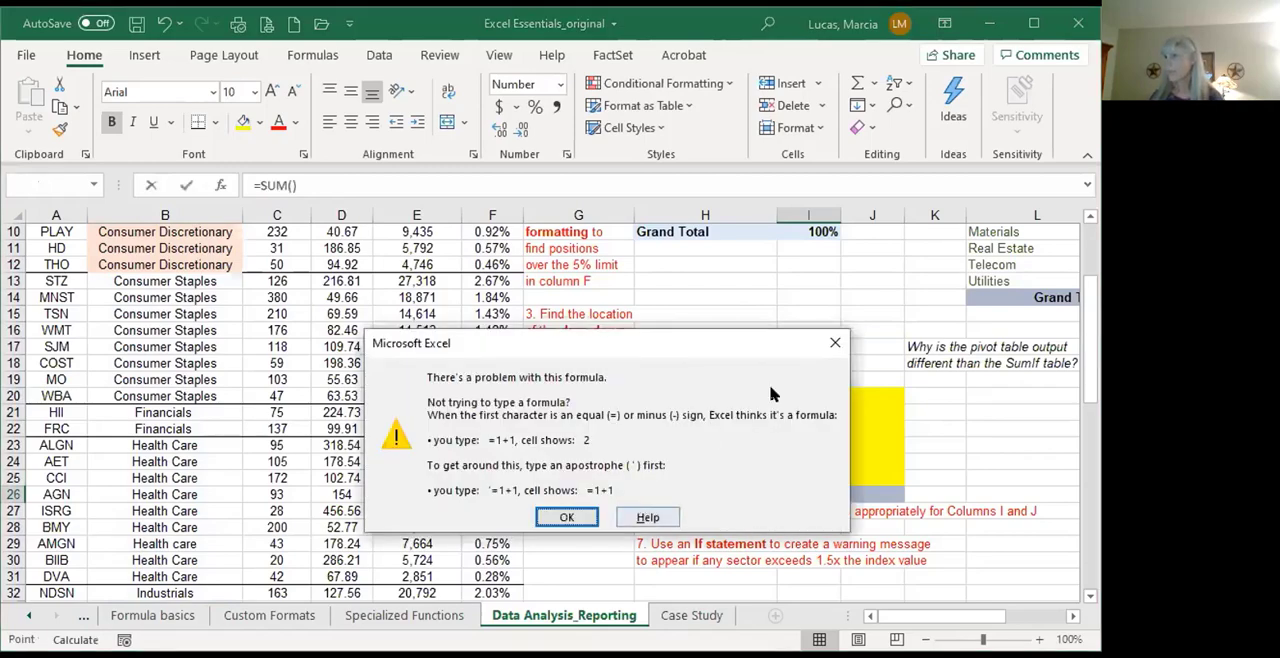
{"action": "left_click", "coordinate": [837, 346]}
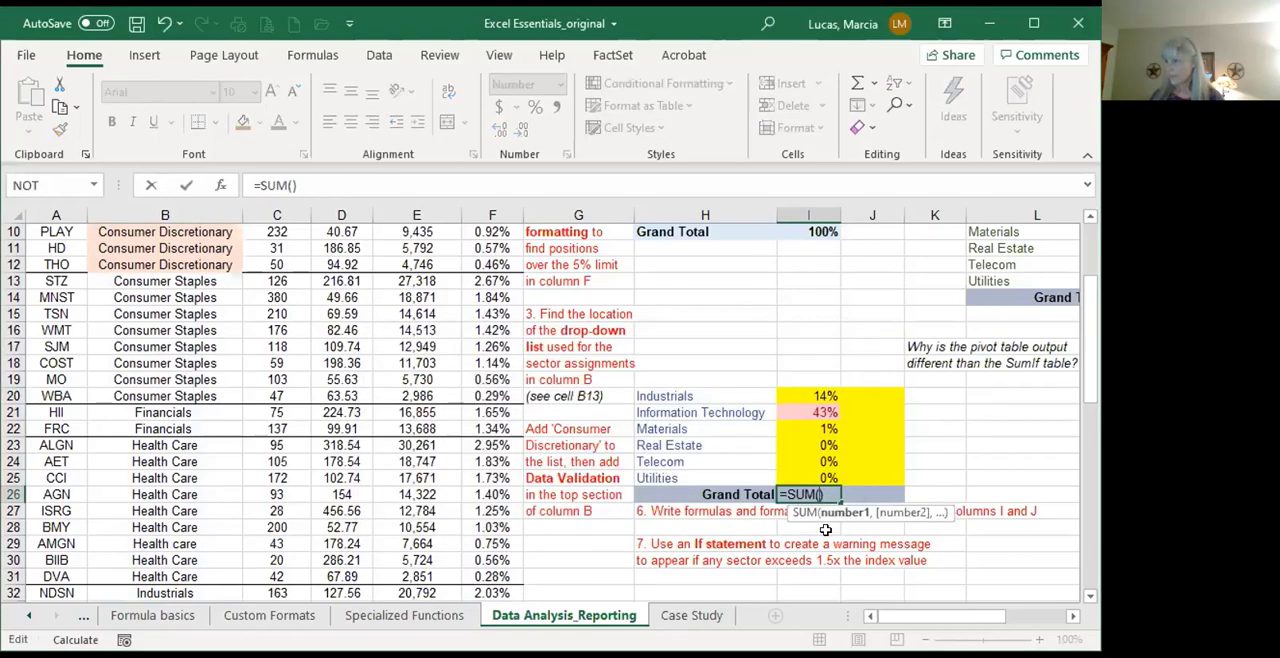
{"action": "left_click", "coordinate": [807, 392]}
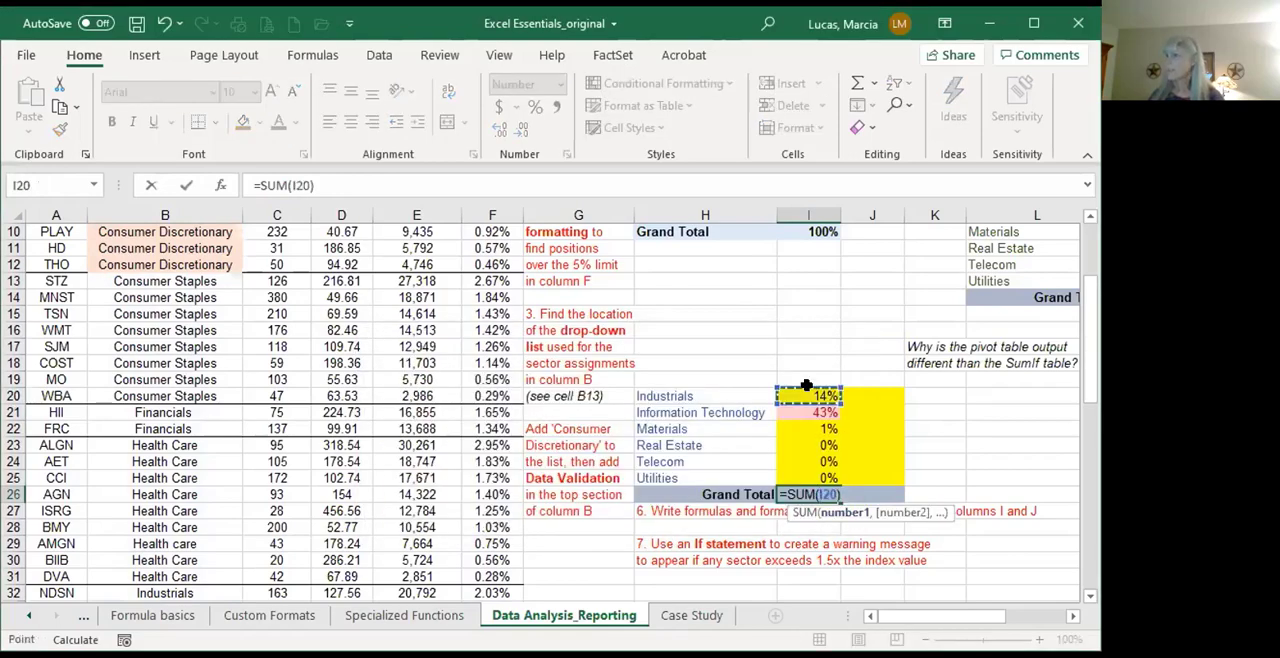
{"action": "left_click_drag", "start_coordinate": [807, 386], "coordinate": [802, 470]}
{"action": "key", "text": "Return"}
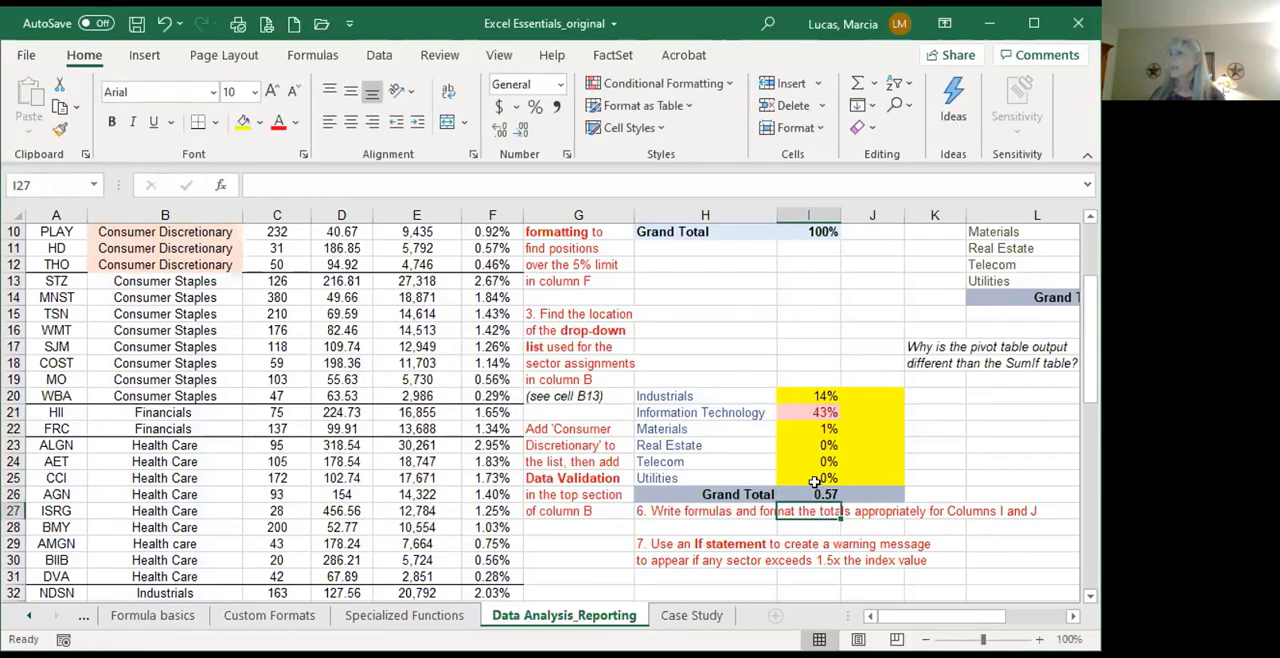
{"action": "key", "text": "Up"}
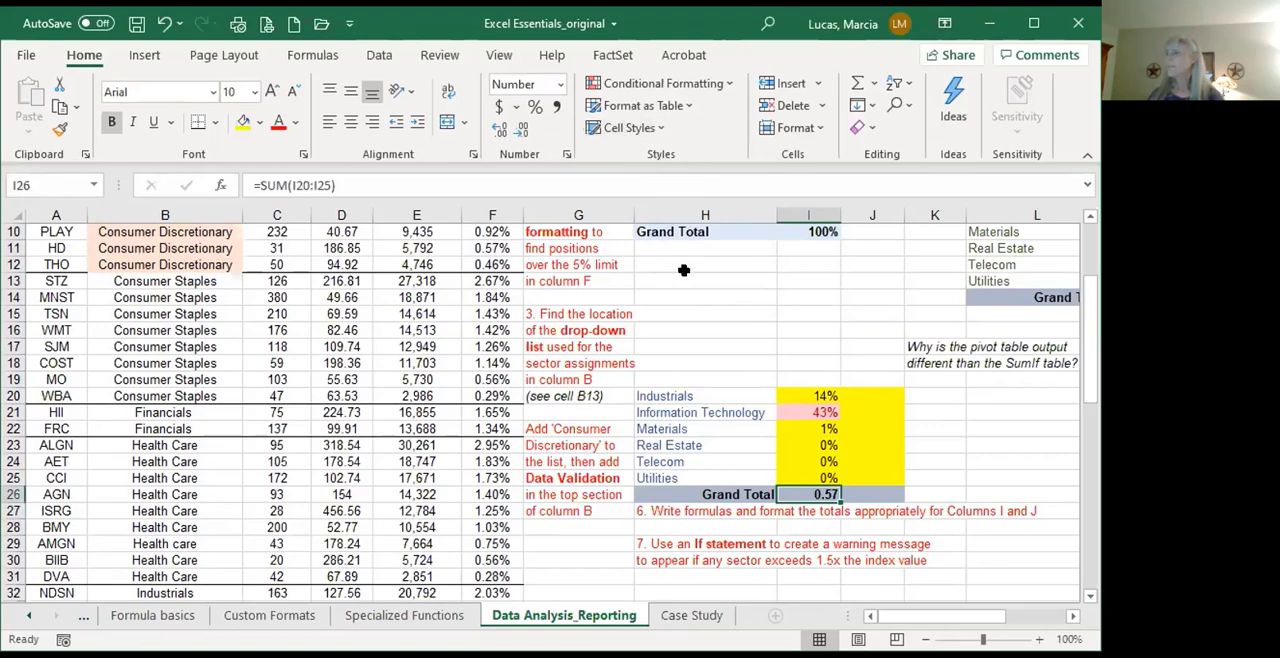
{"action": "left_click", "coordinate": [535, 107]}
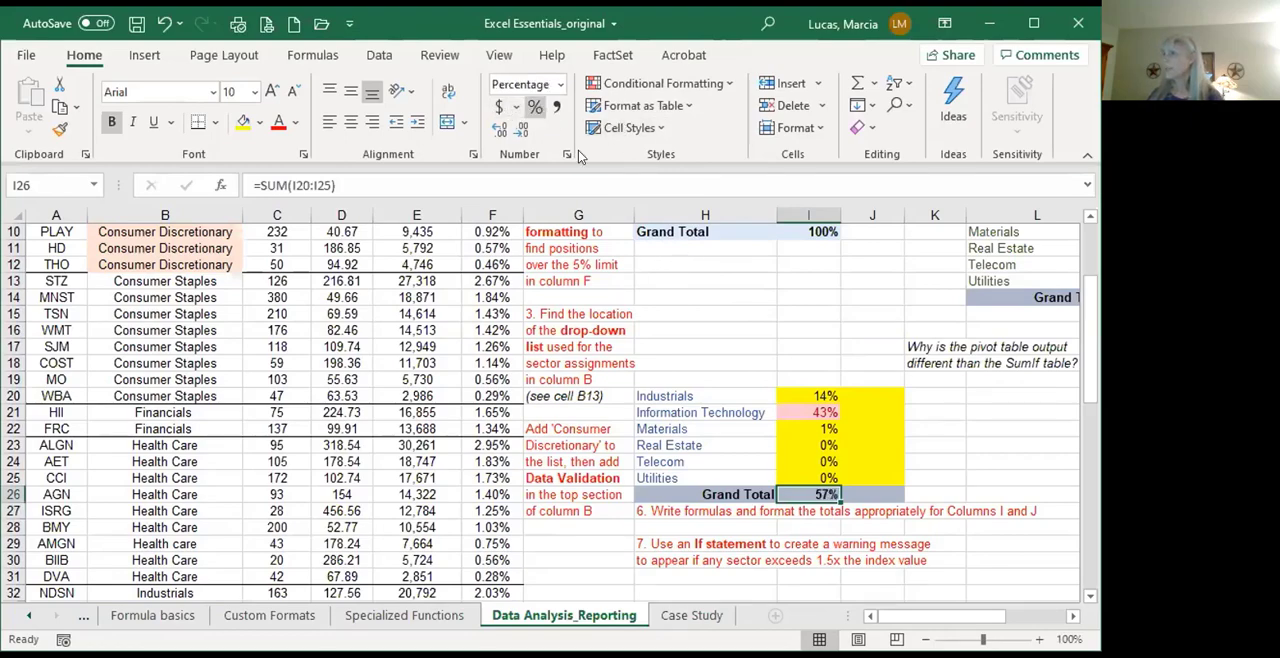
Step: Check the filled SUMIF formulas from I20 to I22 and the blank cells H16:H19 above the sector list
{"action": "left_click", "coordinate": [822, 392]}
{"action": "key", "text": "Down"}
{"action": "key", "text": "Down"}
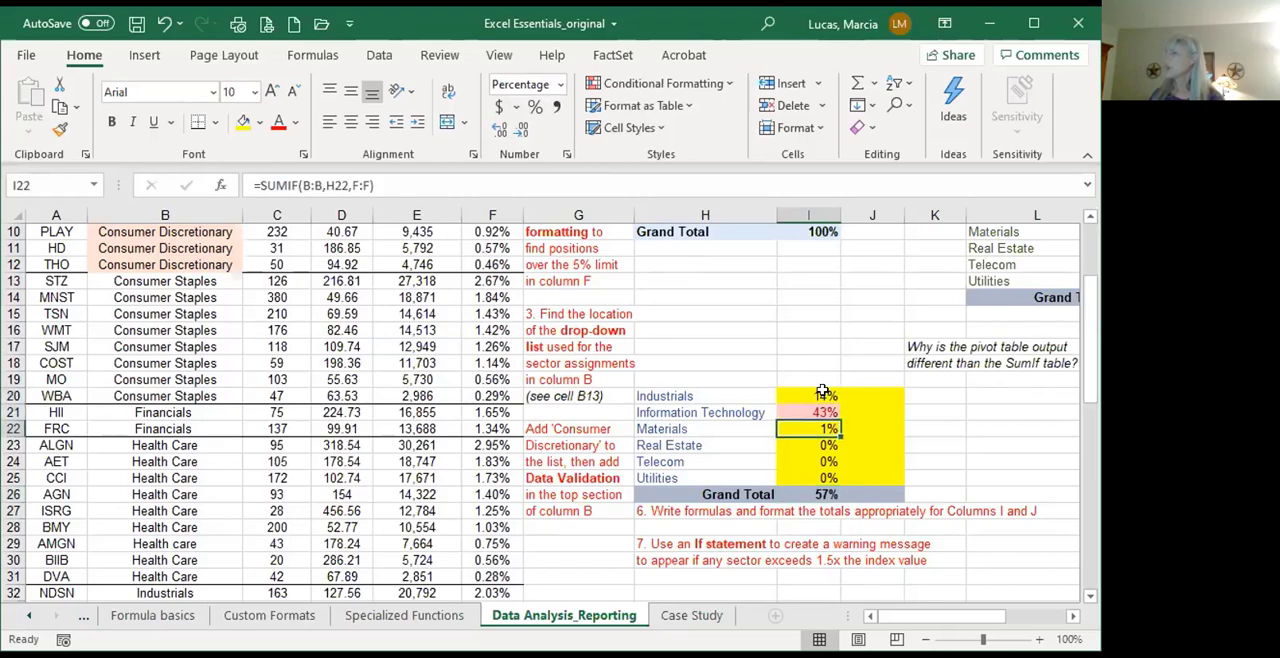
{"action": "left_click_drag", "start_coordinate": [705, 330], "coordinate": [716, 369]}
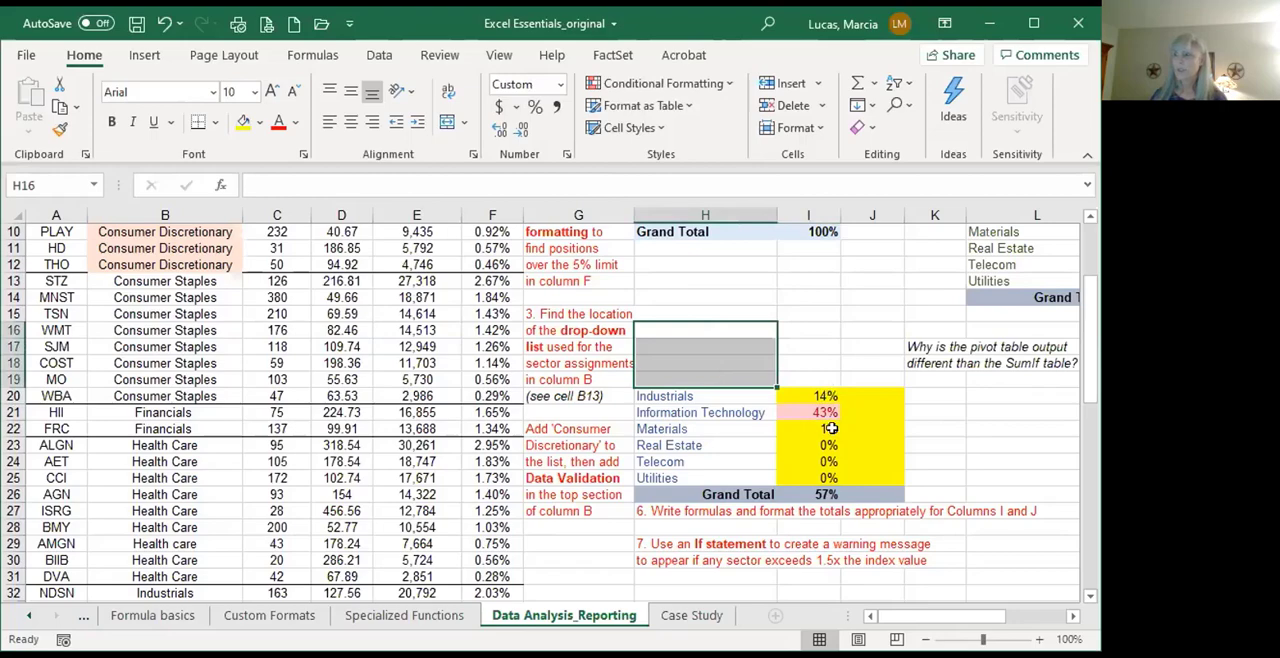
Step: Try deleting the conditional formatting rule for values above 0.25 on I20:I25, then cancel out of the rules manager
{"action": "left_click", "coordinate": [818, 410]}
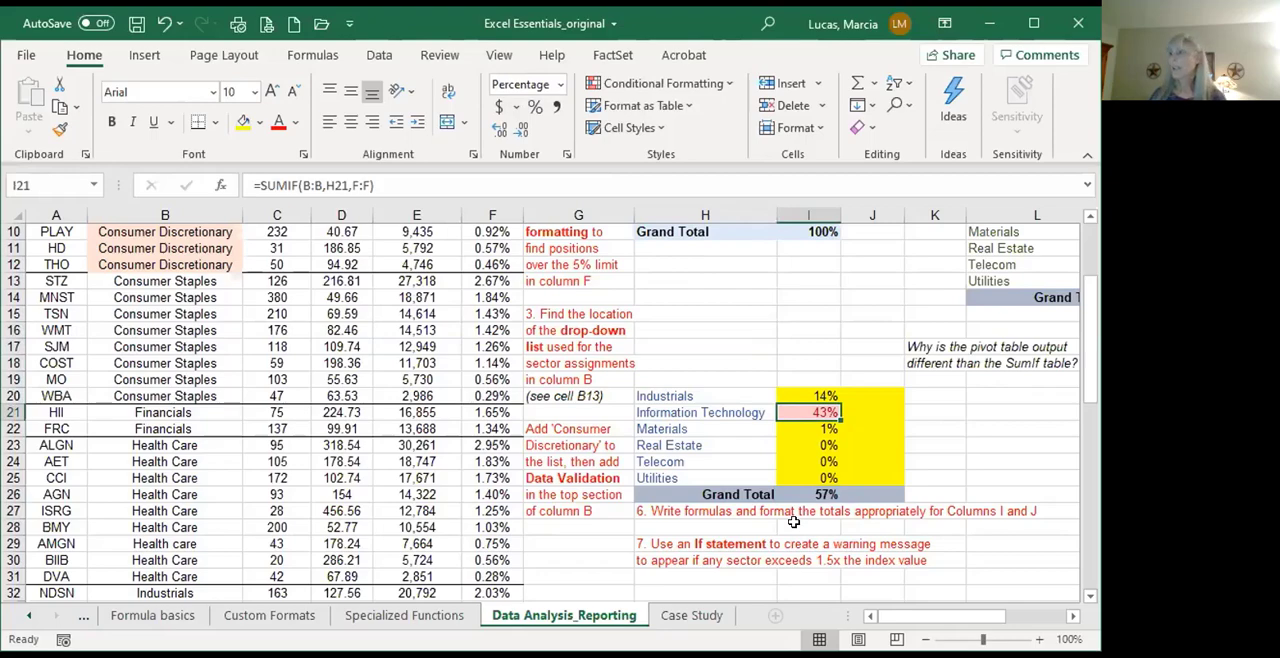
{"action": "left_click", "coordinate": [618, 86]}
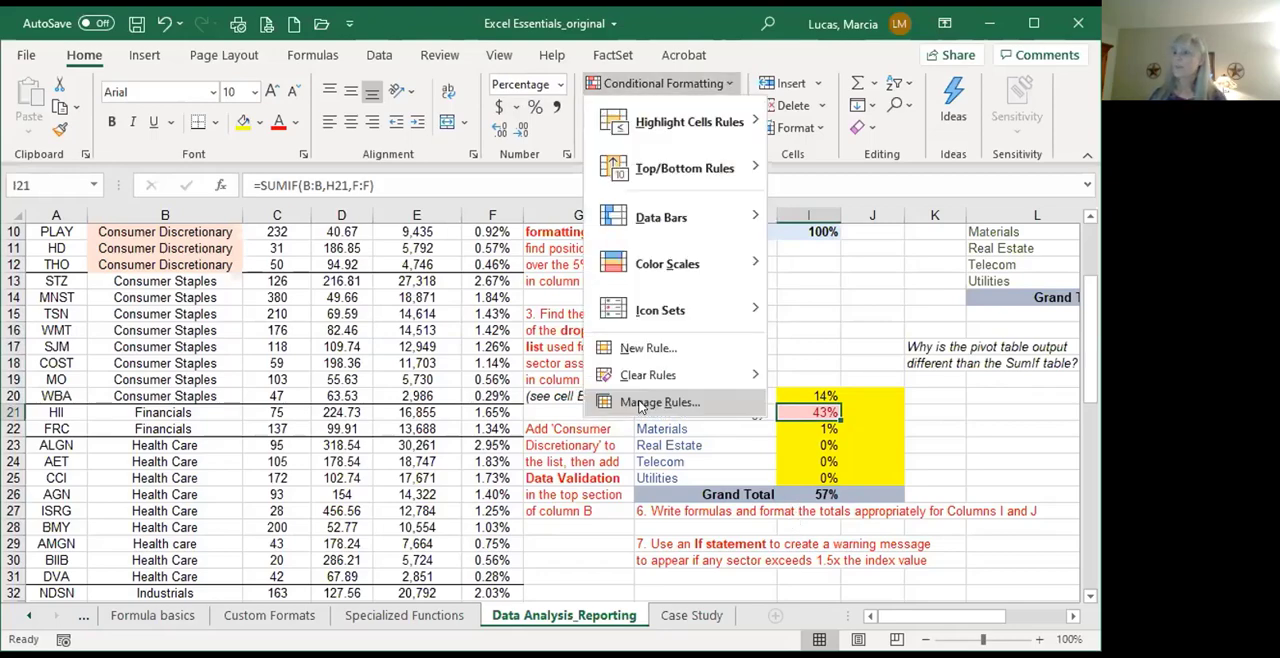
{"action": "left_click", "coordinate": [659, 402]}
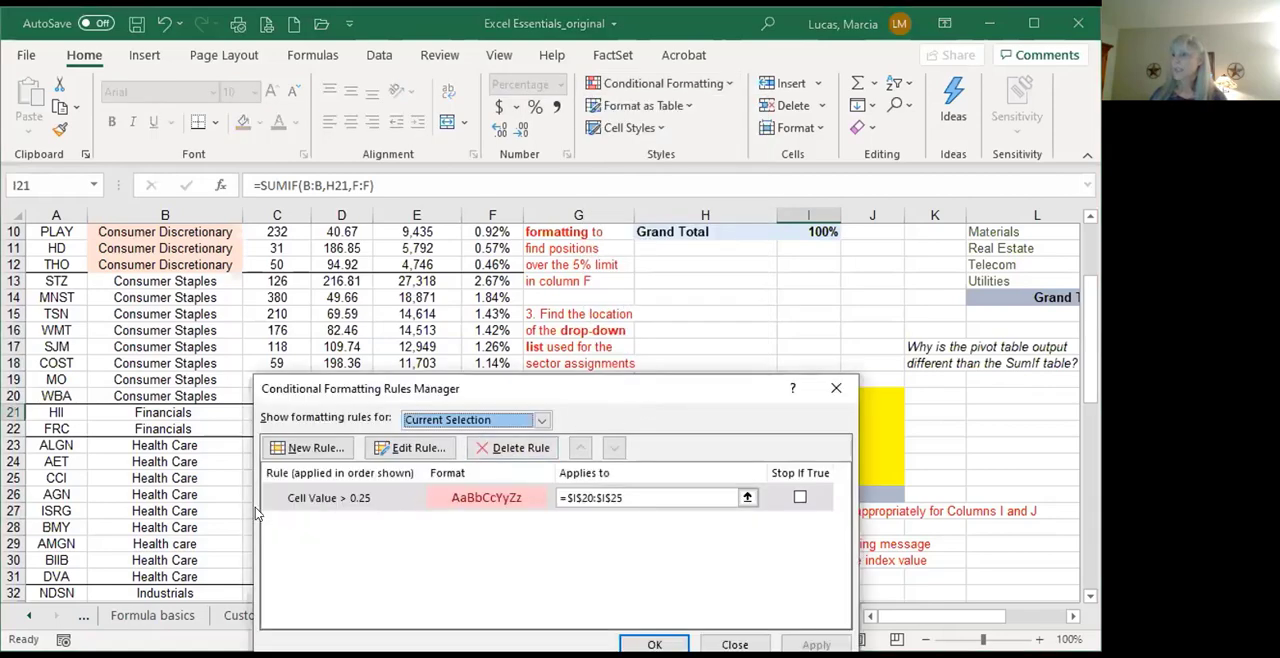
{"action": "left_click", "coordinate": [363, 506]}
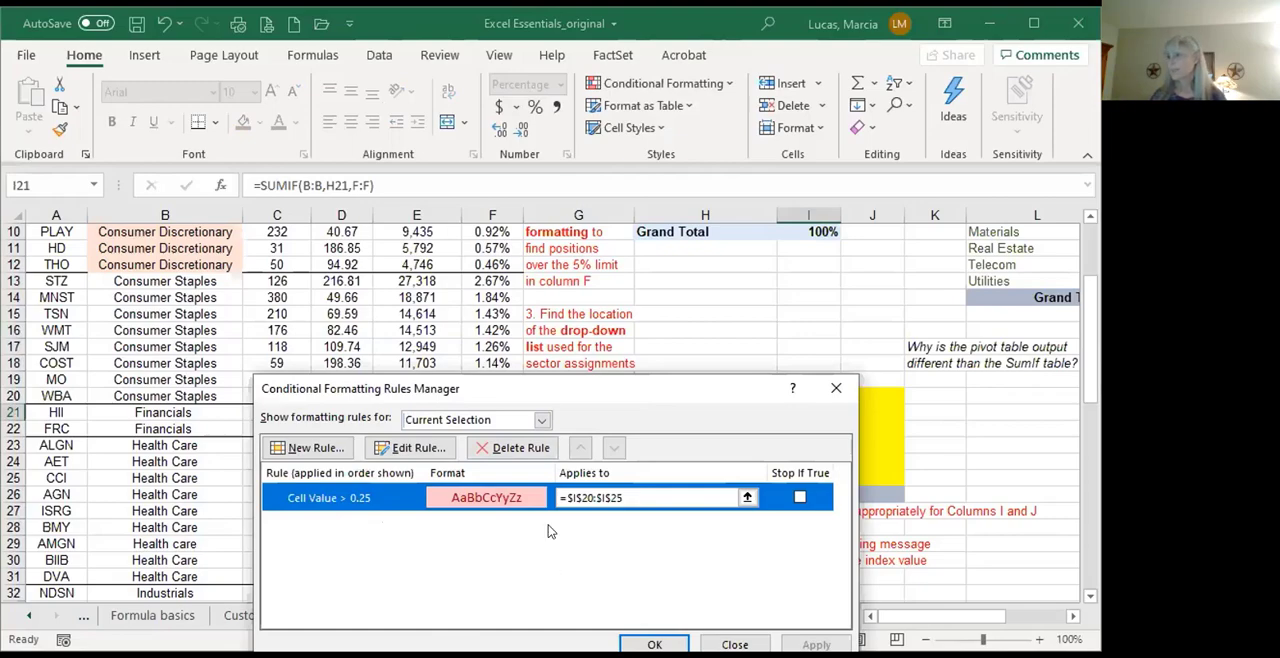
{"action": "left_click", "coordinate": [513, 448]}
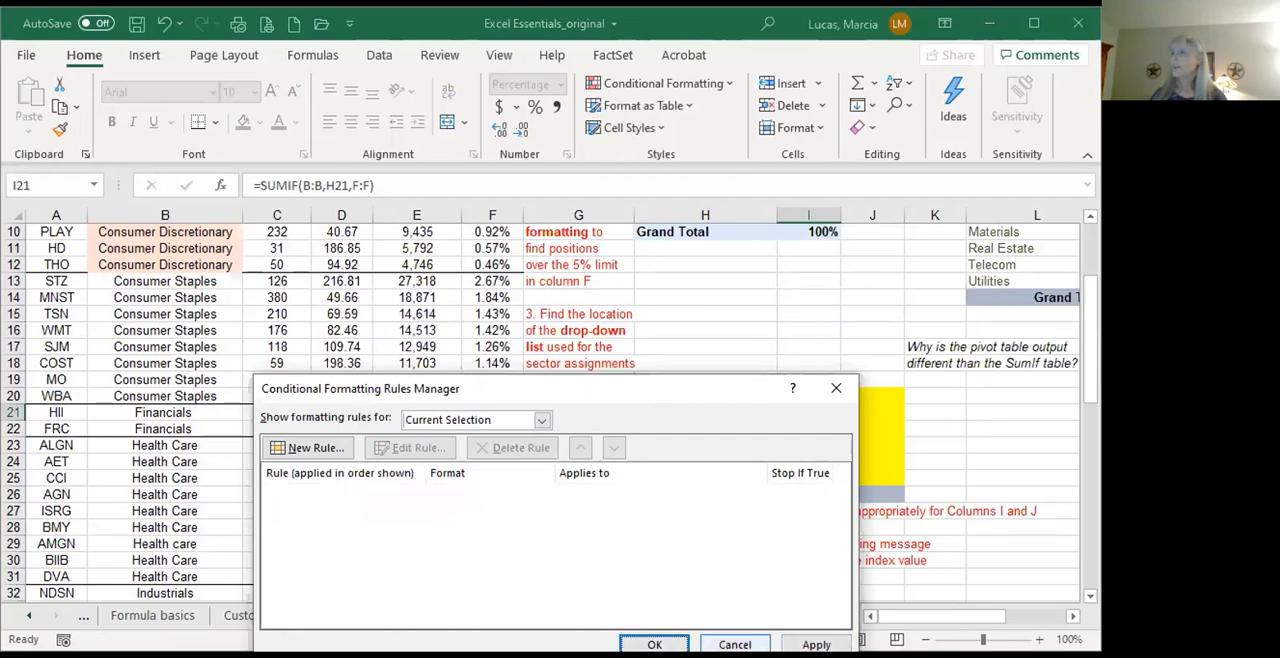
{"action": "left_click", "coordinate": [734, 644]}
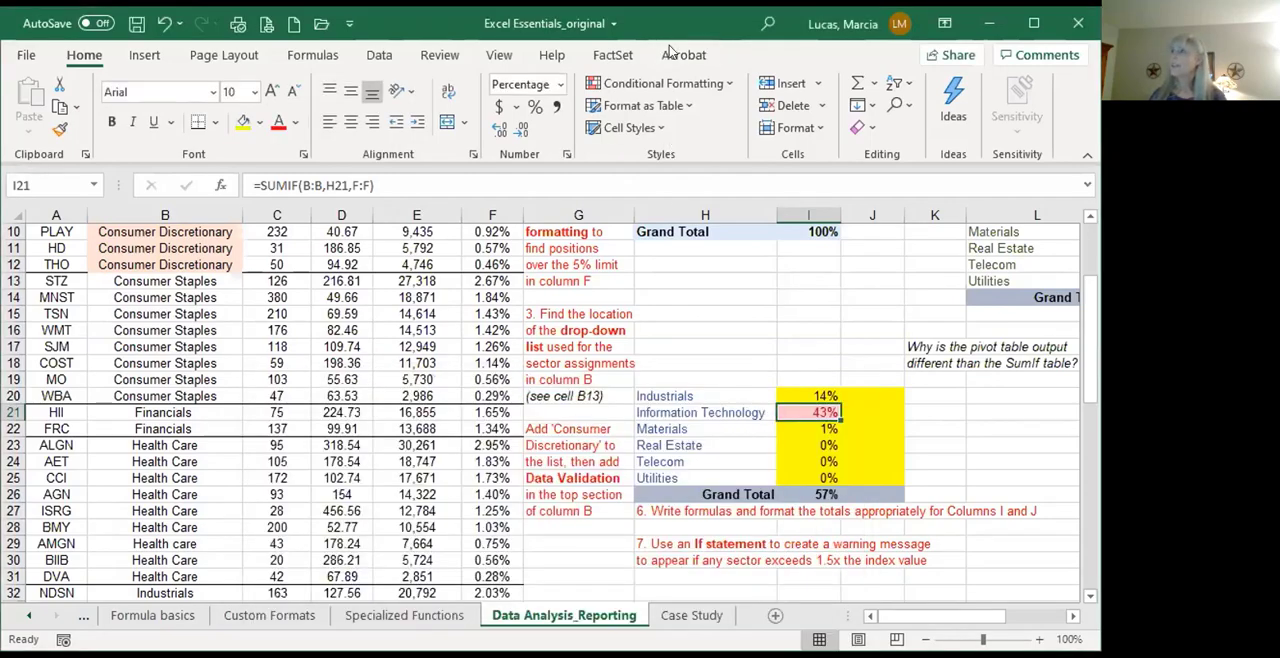
Step: Open the conditional formatting rule on I20:I25 for editing, review its greater-than 0.25 condition, and close it unchanged
{"action": "left_click", "coordinate": [667, 86]}
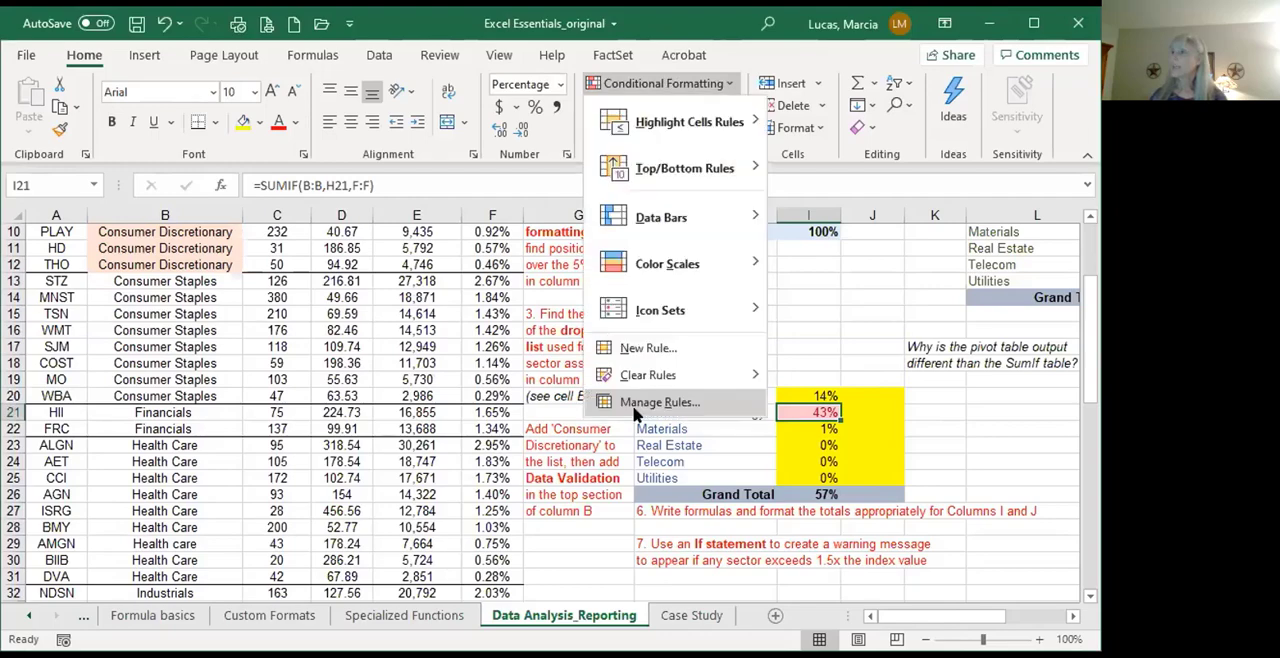
{"action": "left_click", "coordinate": [636, 402]}
{"action": "left_click", "coordinate": [392, 498]}
{"action": "left_click", "coordinate": [408, 451]}
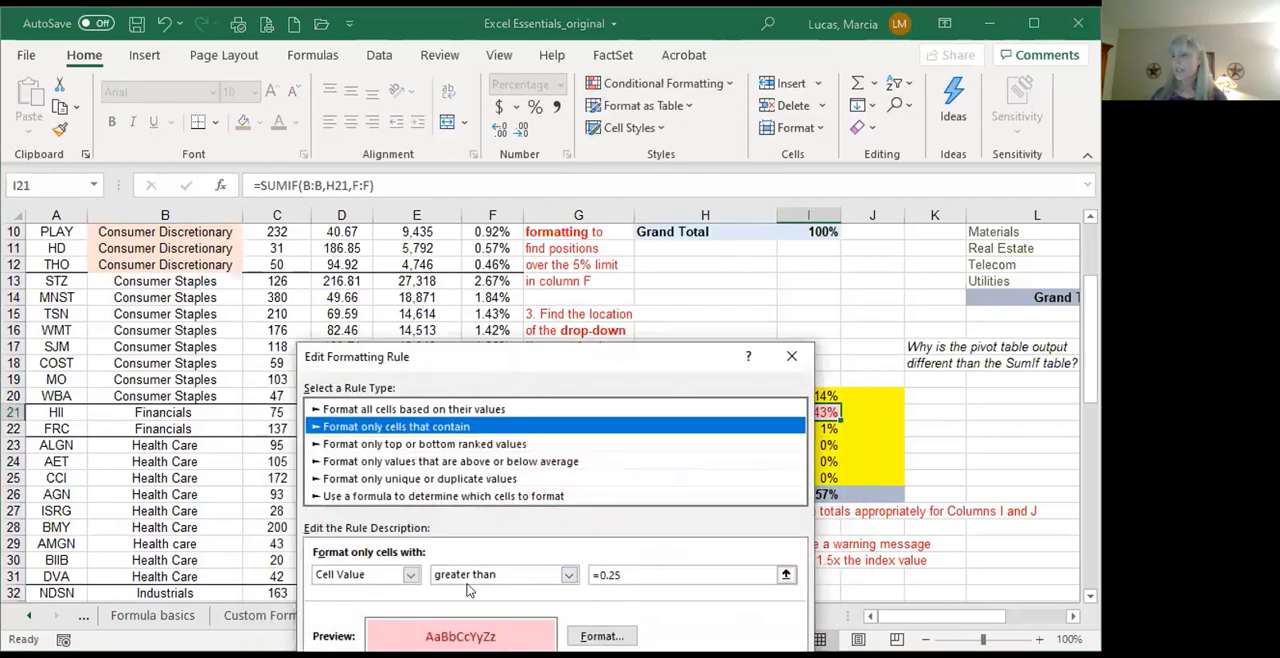
{"action": "left_click", "coordinate": [618, 575]}
{"action": "key", "text": "BackSpace"}
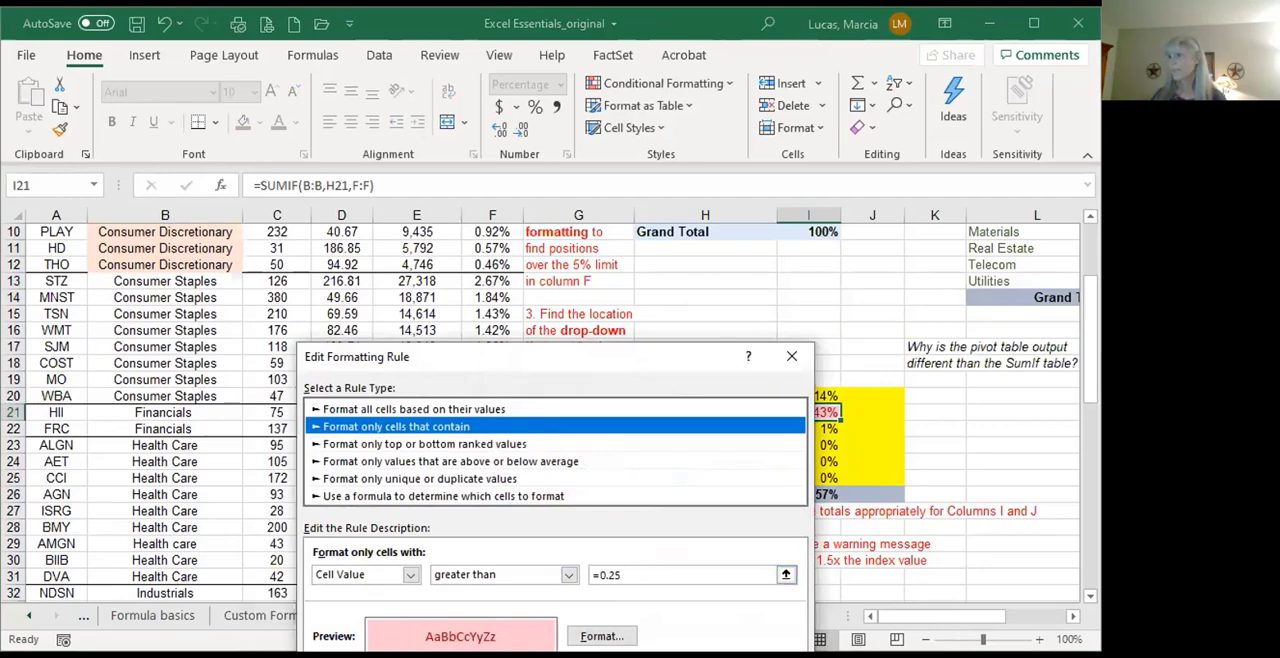
{"action": "key", "text": "Return"}
{"action": "left_click", "coordinate": [654, 645]}
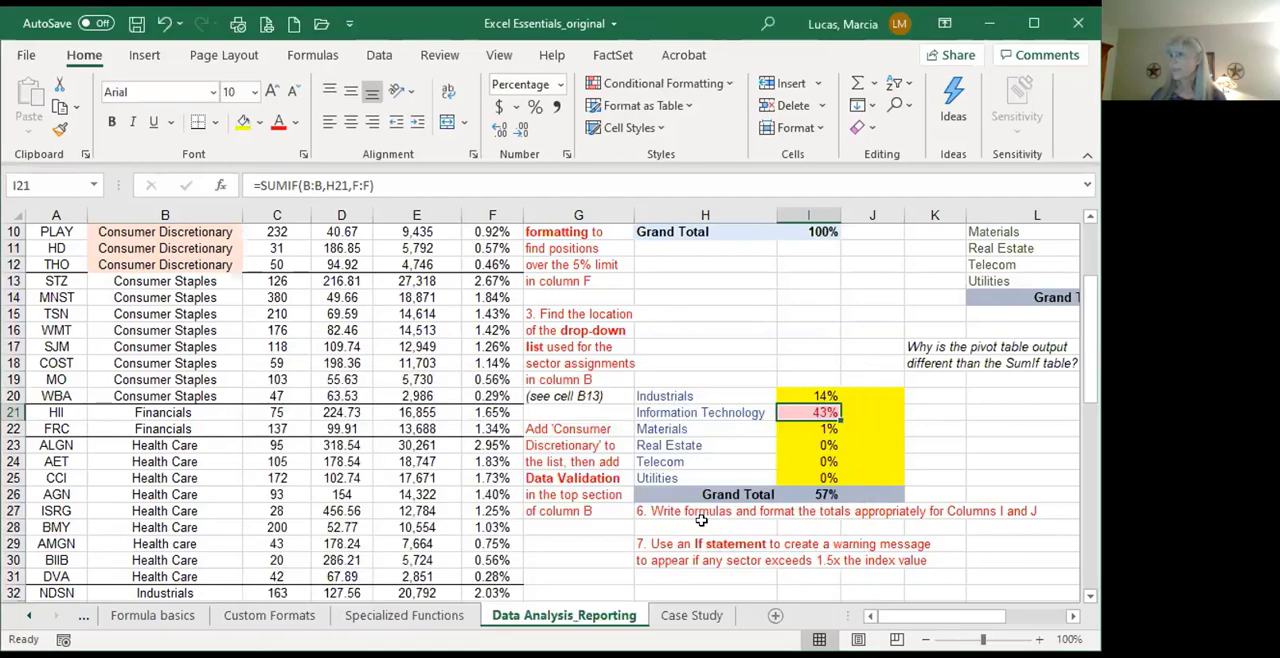
{"action": "left_click", "coordinate": [675, 523]}
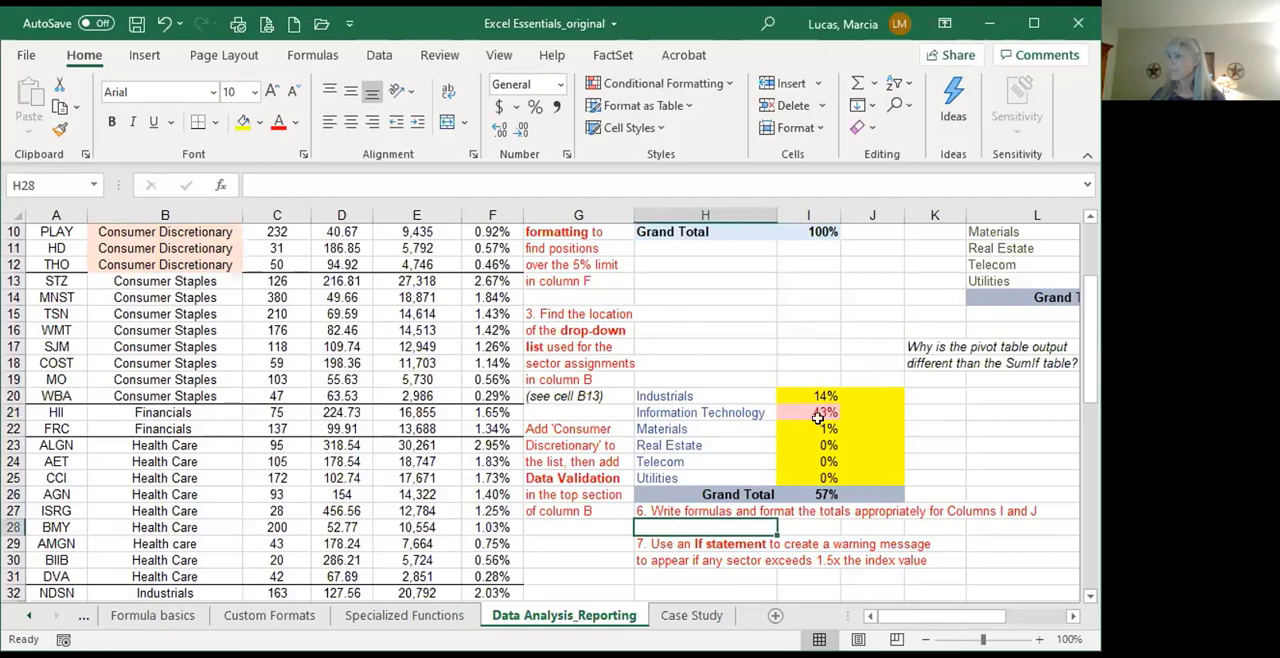
Step: Start an IF formula in K21 that tests whether I21 is greater than 25%
{"action": "left_click", "coordinate": [938, 407]}
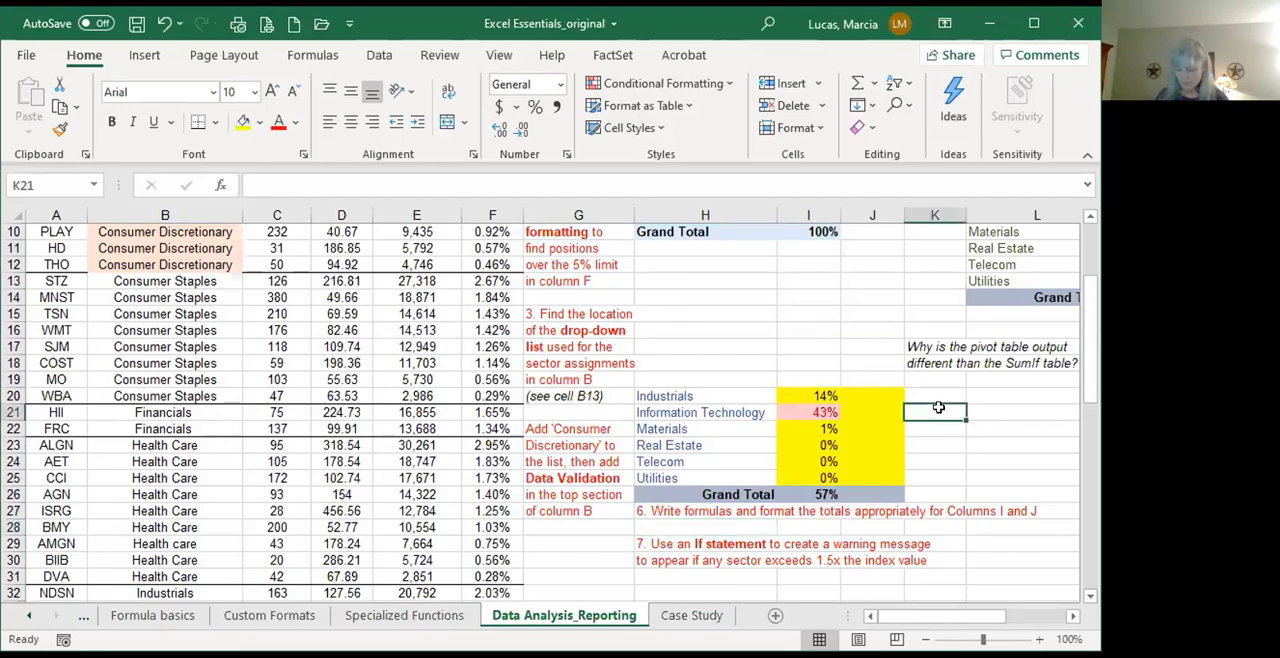
{"action": "type", "text": "="}
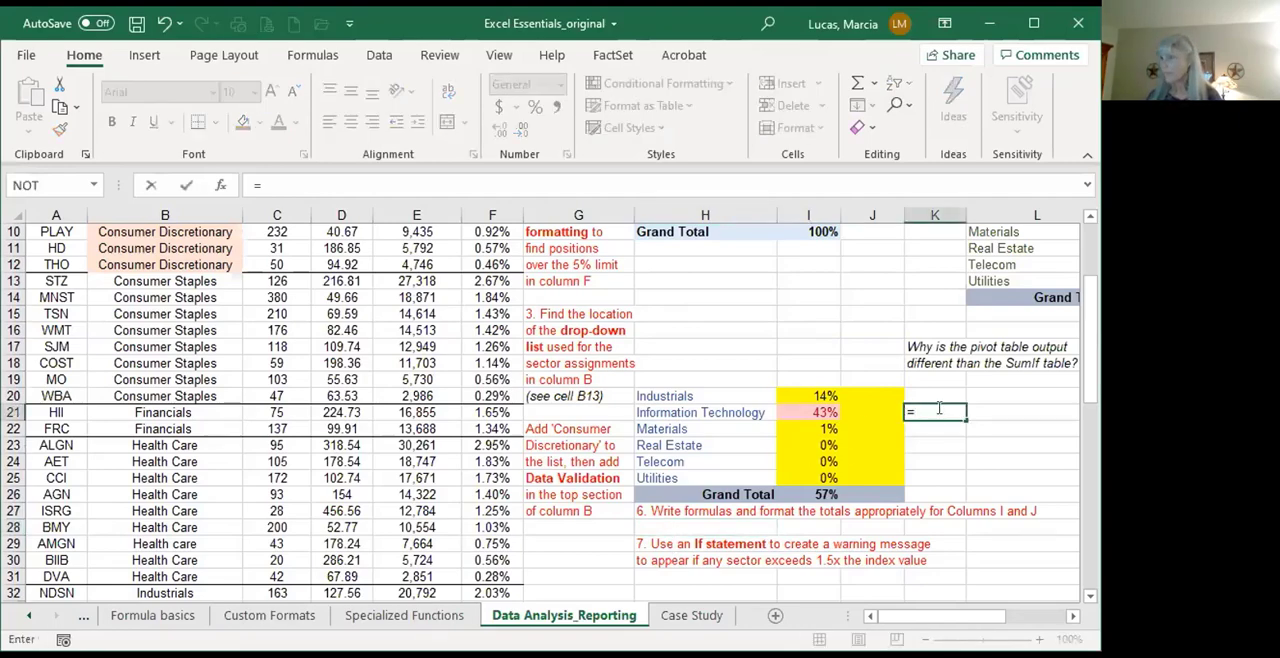
{"action": "type", "text": "iof("}
{"action": "key", "text": "BackSpace"}
{"action": "key", "text": "BackSpace"}
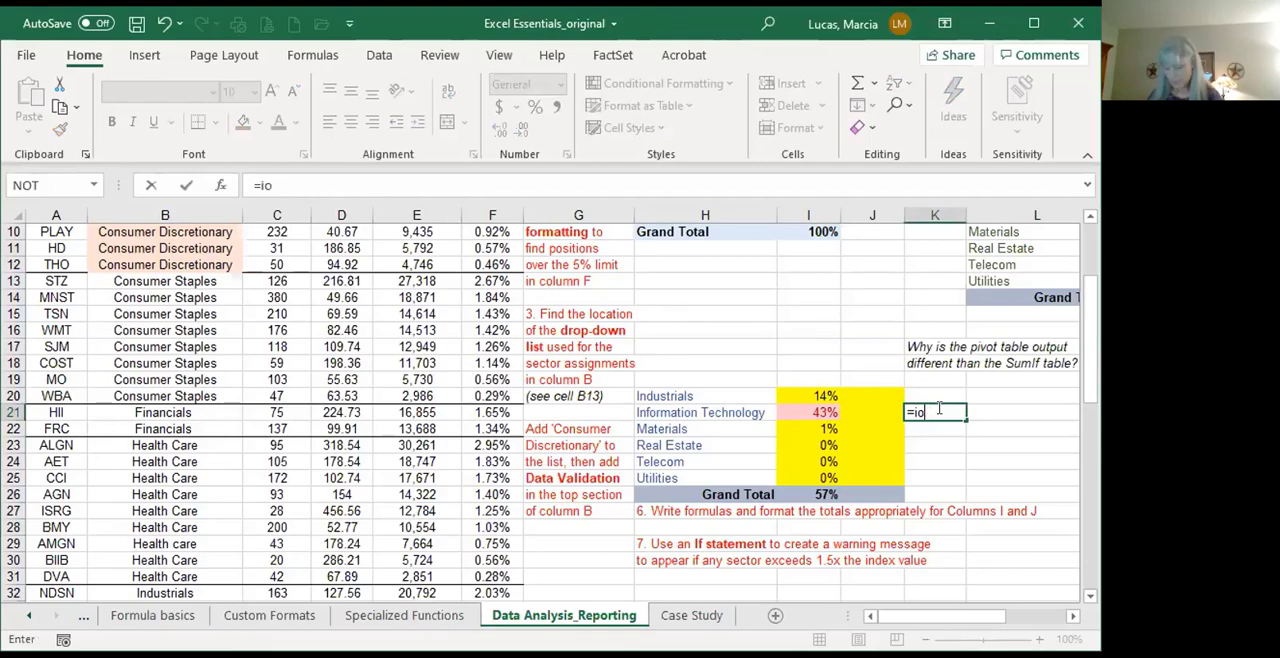
{"action": "key", "text": "BackSpace"}
{"action": "type", "text": "f("}
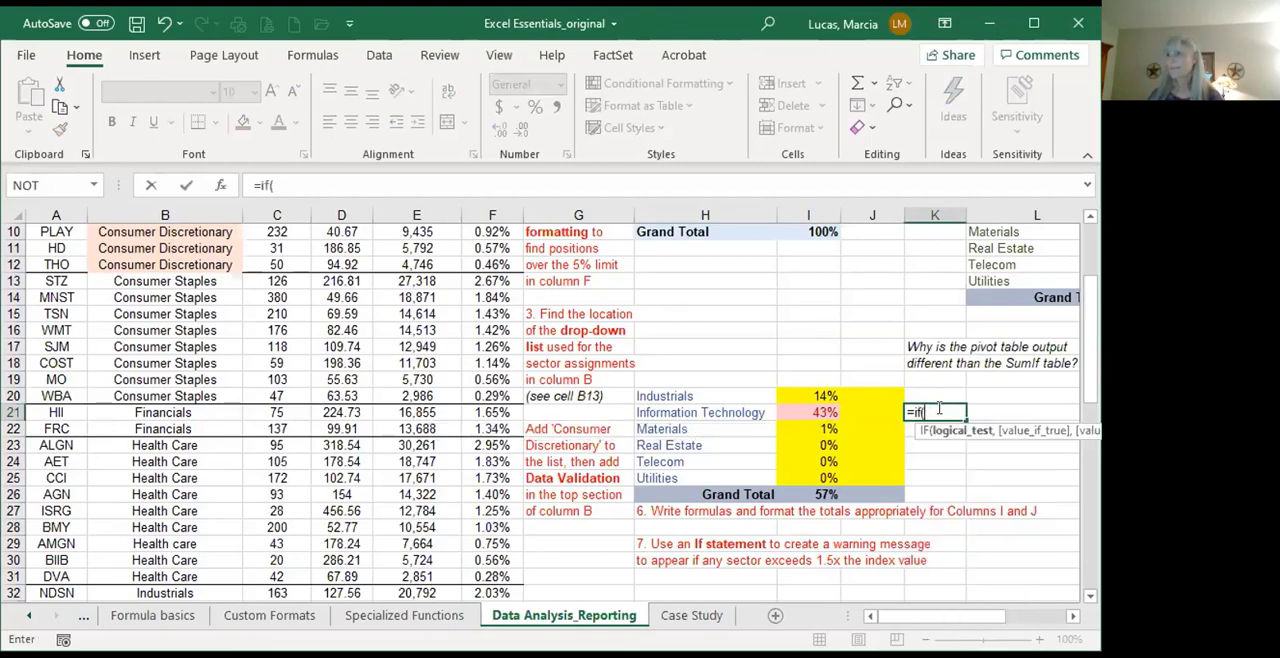
{"action": "left_click", "coordinate": [802, 413]}
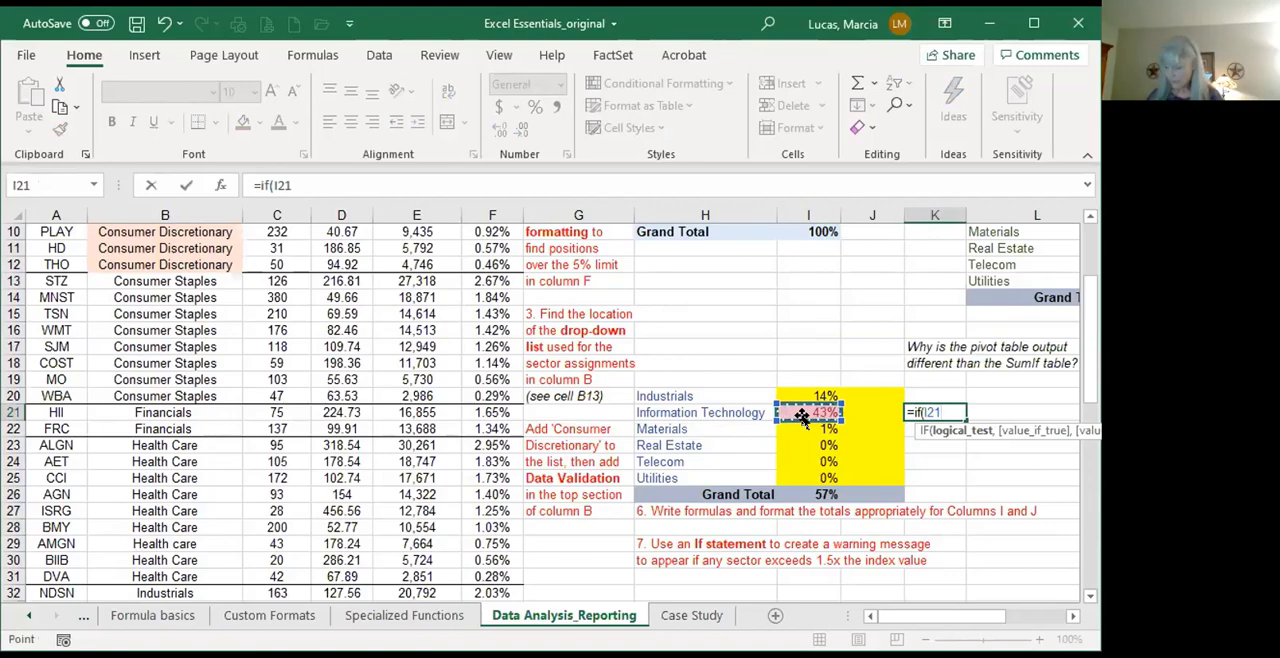
{"action": "type", "text": ">"}
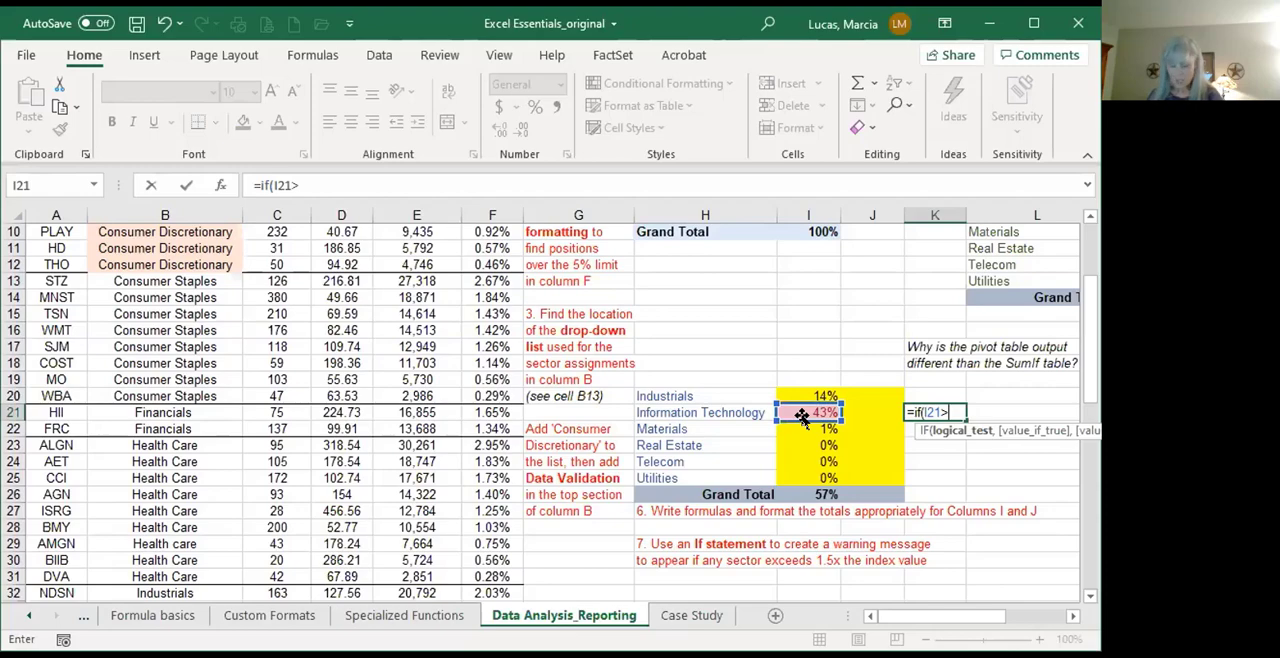
{"action": "type", "text": "25%"}
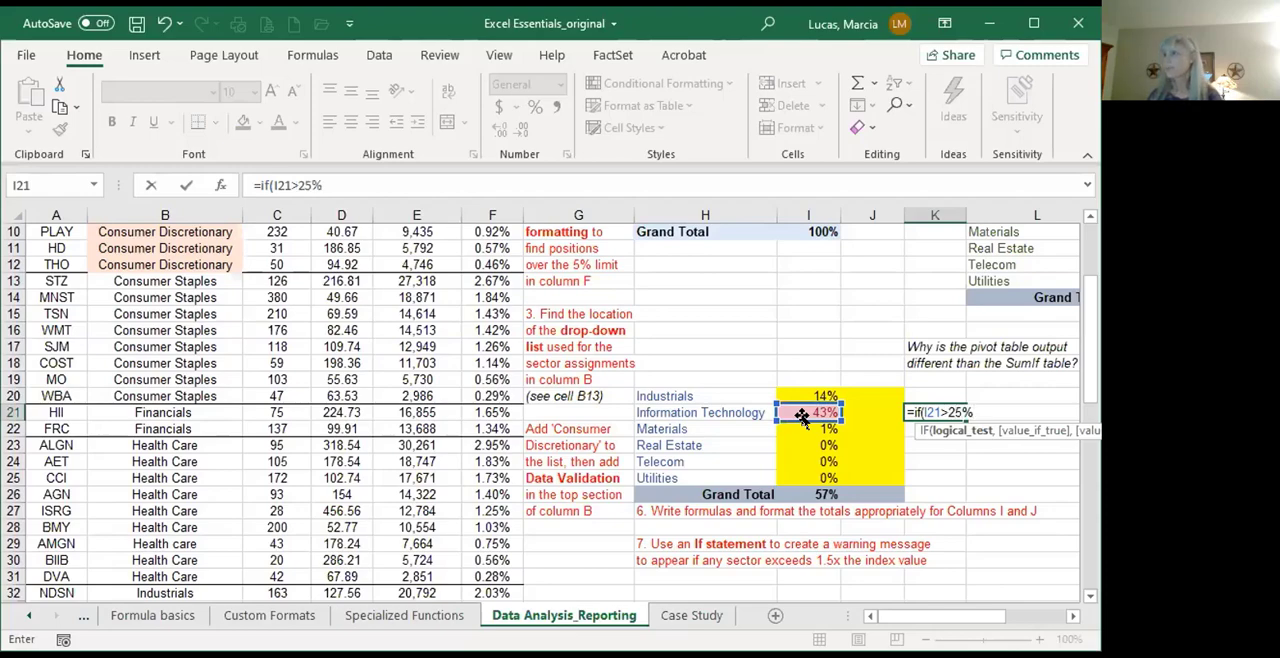
{"action": "type", "text": ","}
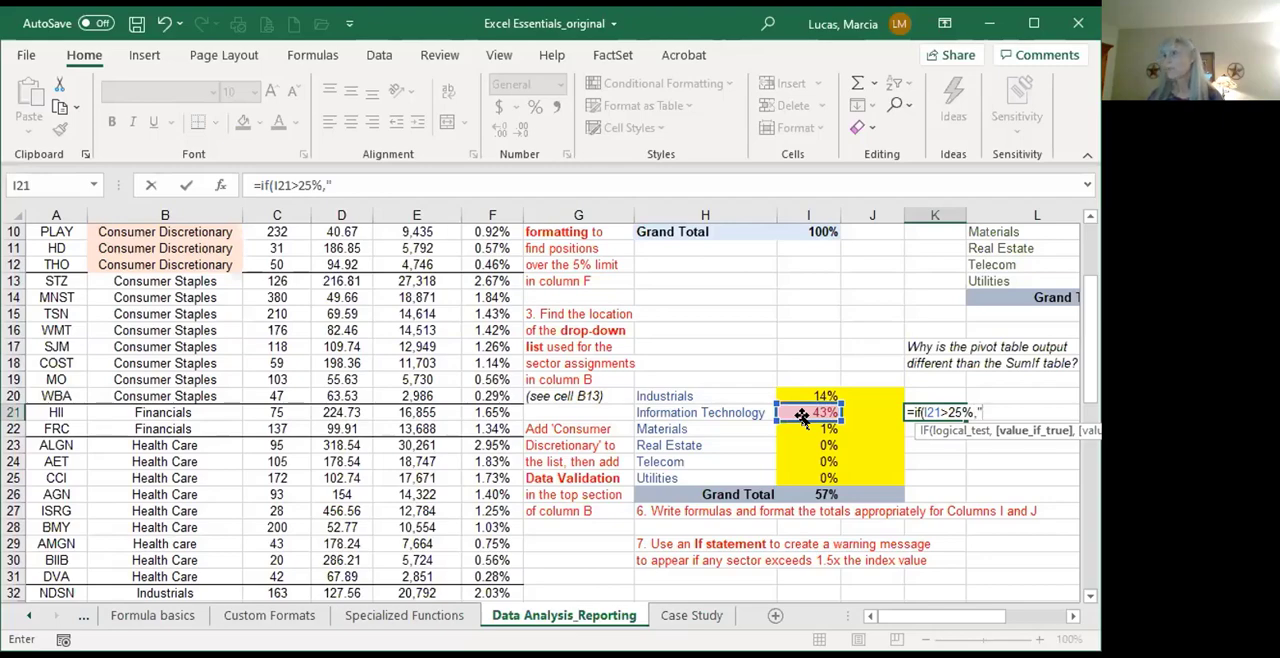
{"action": "type", "text": "\"Sec"}
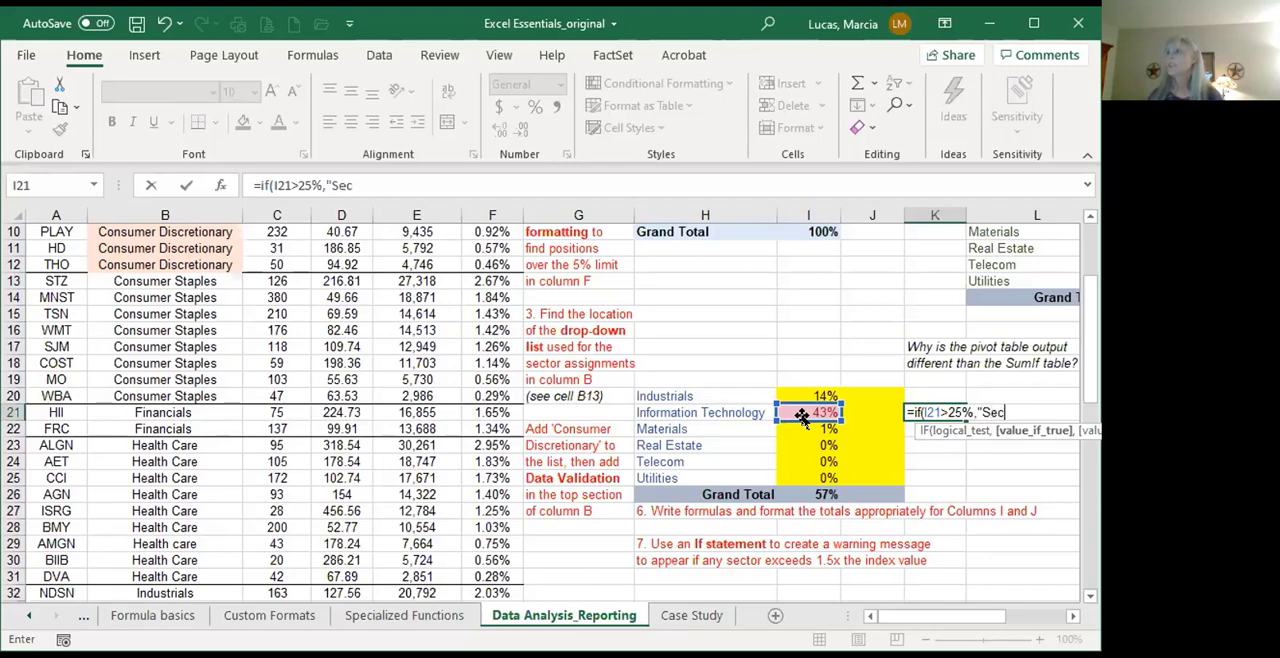
{"action": "type", "text": "tor out "}
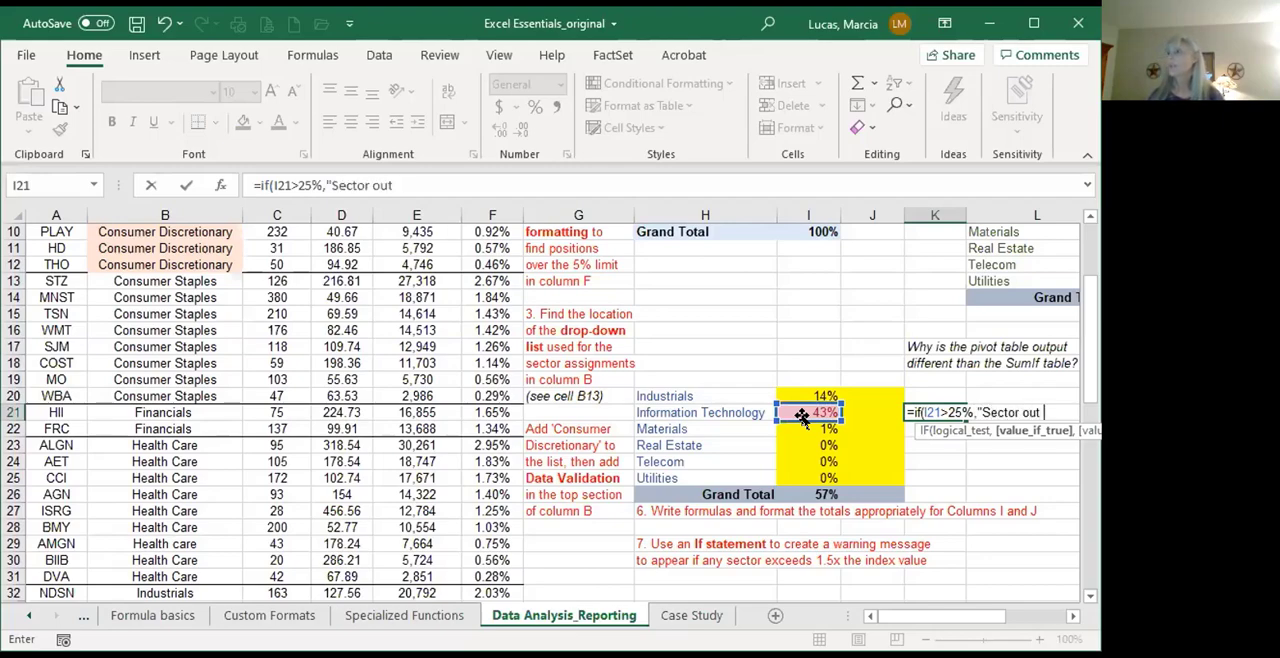
{"action": "type", "text": "of compliance!"}
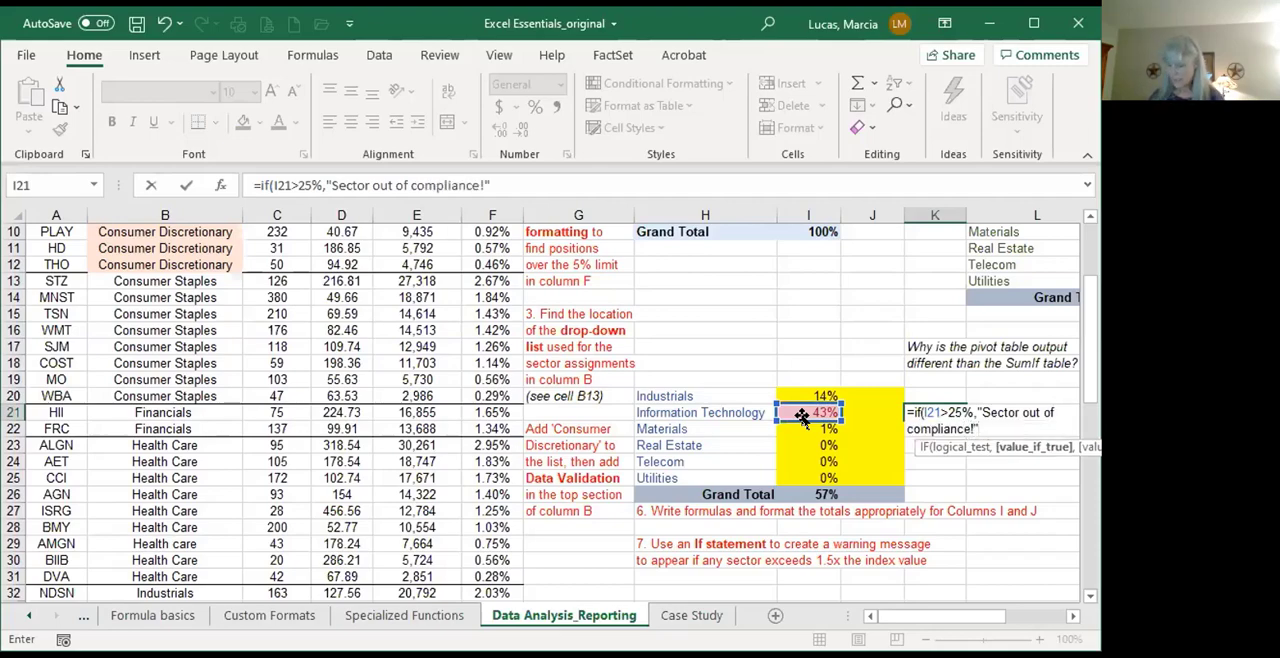
{"action": "type", "text": "\")"}
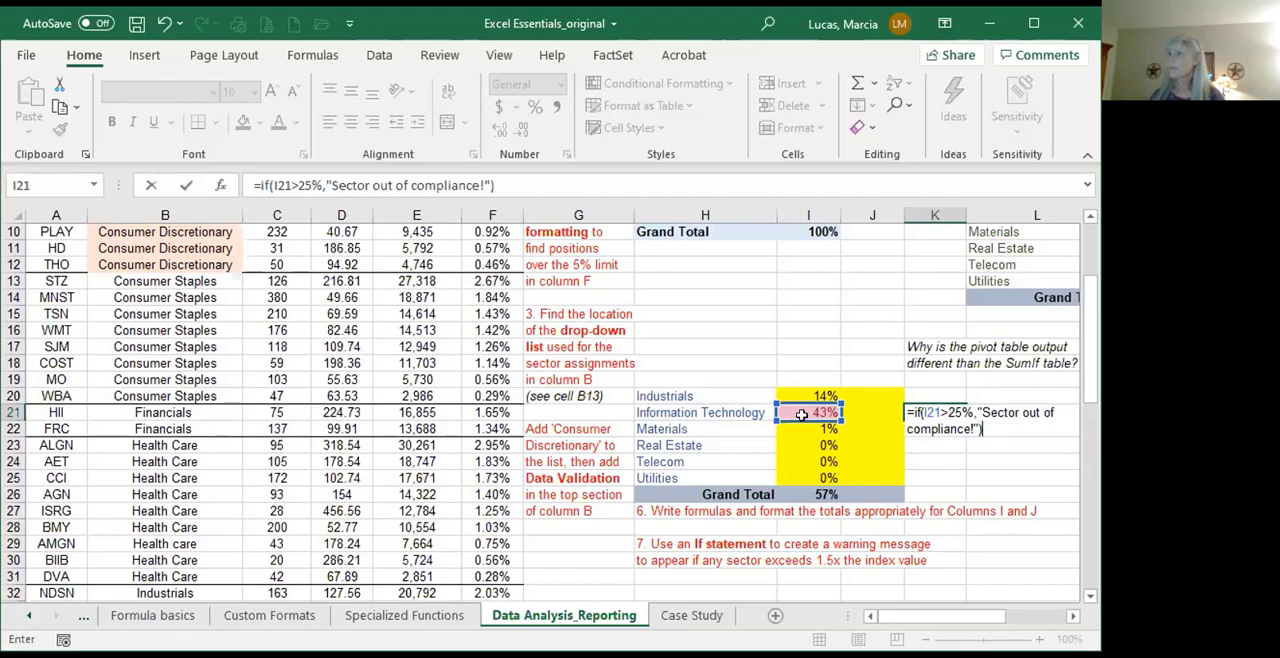
Step: Add "Sector out of compliance!" as the value if true and enter the IF formula in K21
{"action": "key", "text": "Return"}
{"action": "key", "text": "Up"}
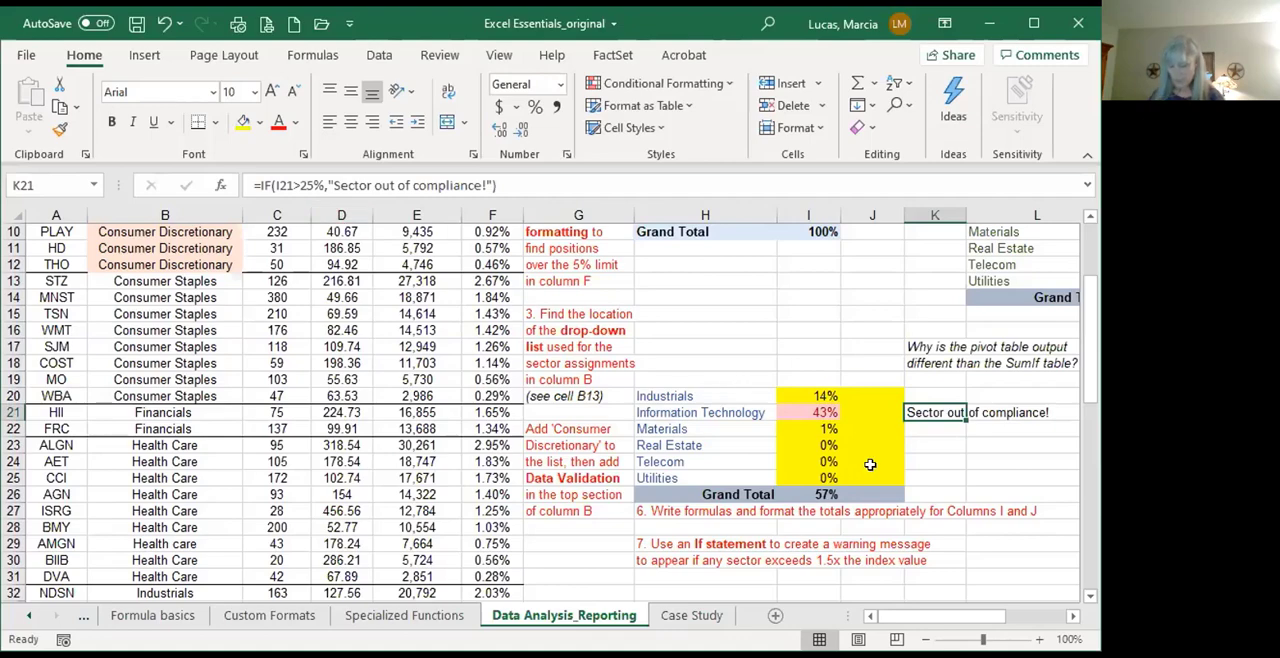
Step: Copy the IF formula from K21 down through K25
{"action": "key", "text": "ctrl+c"}
{"action": "key", "text": "shift+Down"}
{"action": "key", "text": "shift+Down"}
{"action": "key", "text": "shift+Down"}
{"action": "key", "text": "shift+Down"}
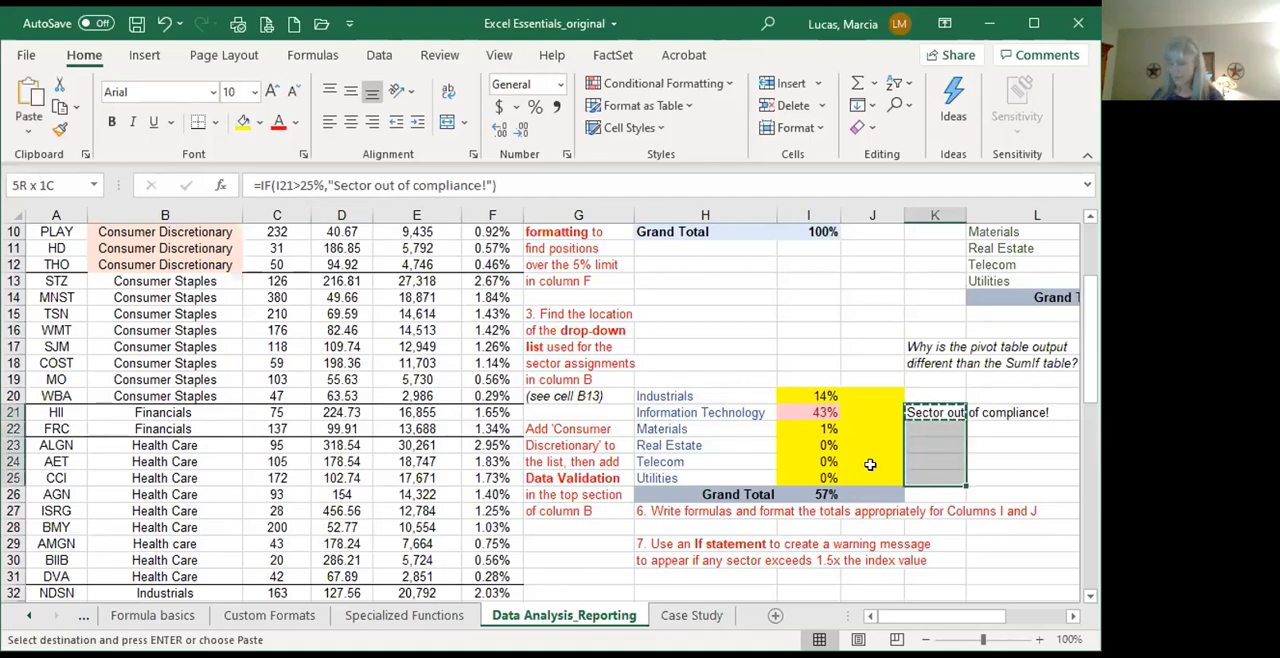
{"action": "key", "text": "ctrl+v"}
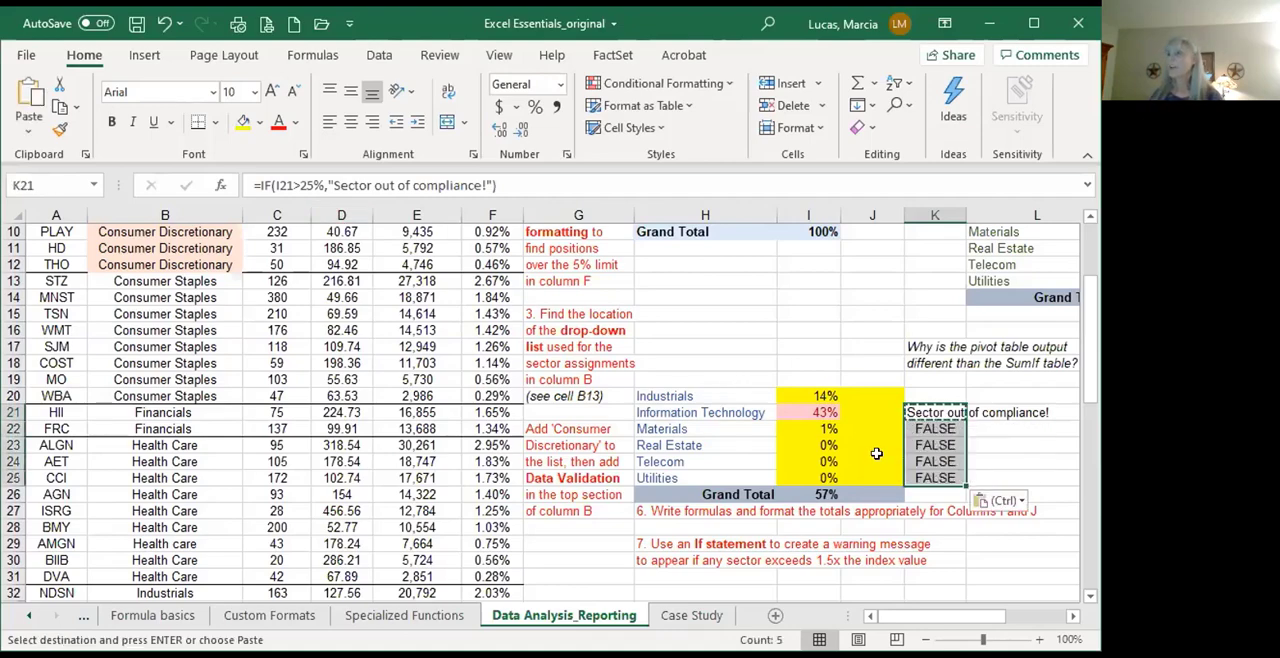
Step: Add an empty text string "" as the value-if-false argument of the IF formula in K21
{"action": "left_click", "coordinate": [928, 413]}
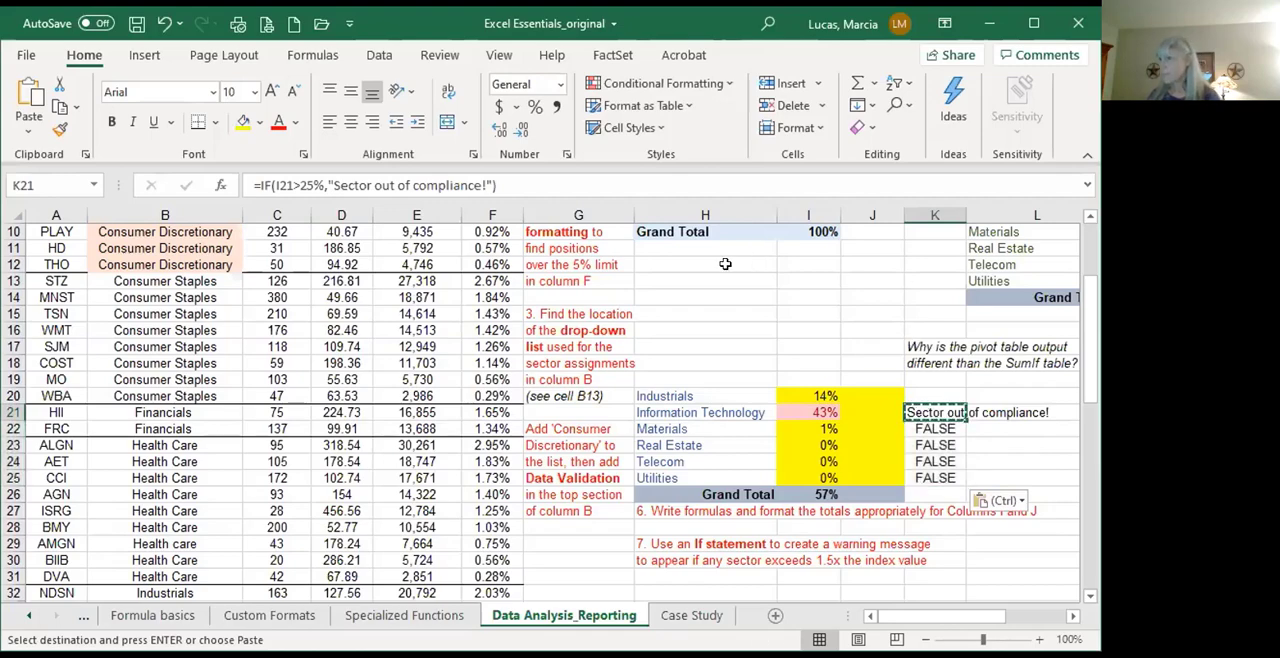
{"action": "left_click", "coordinate": [281, 187]}
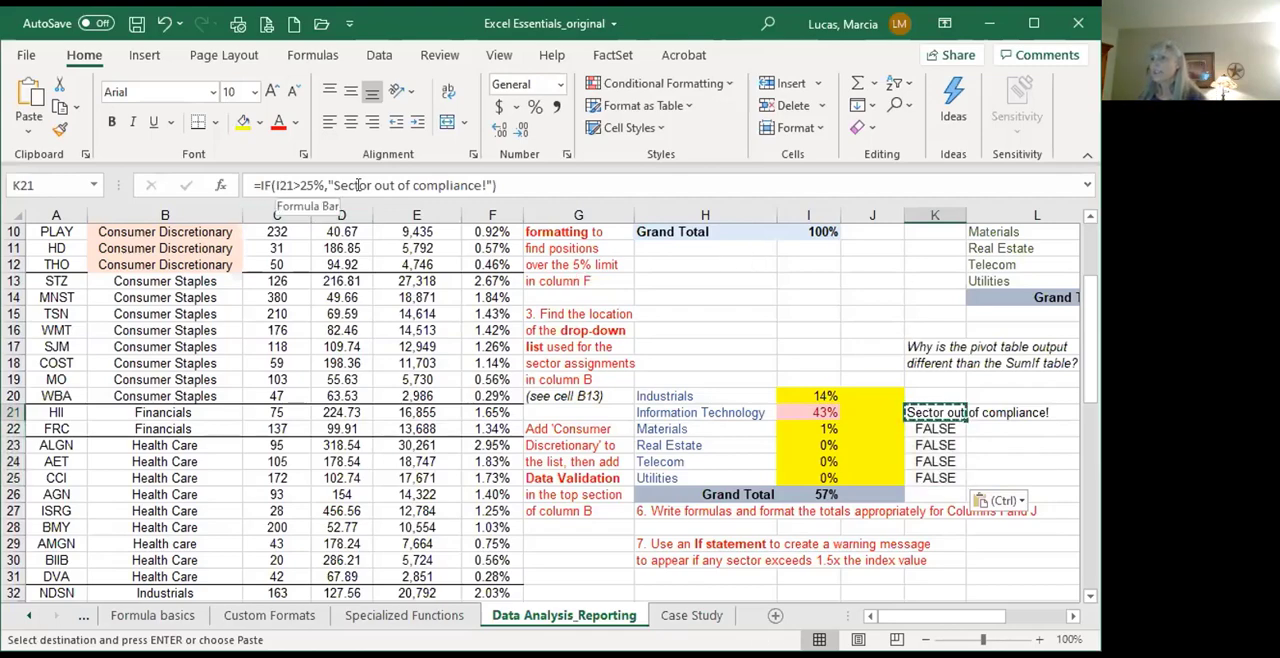
{"action": "left_click", "coordinate": [490, 186]}
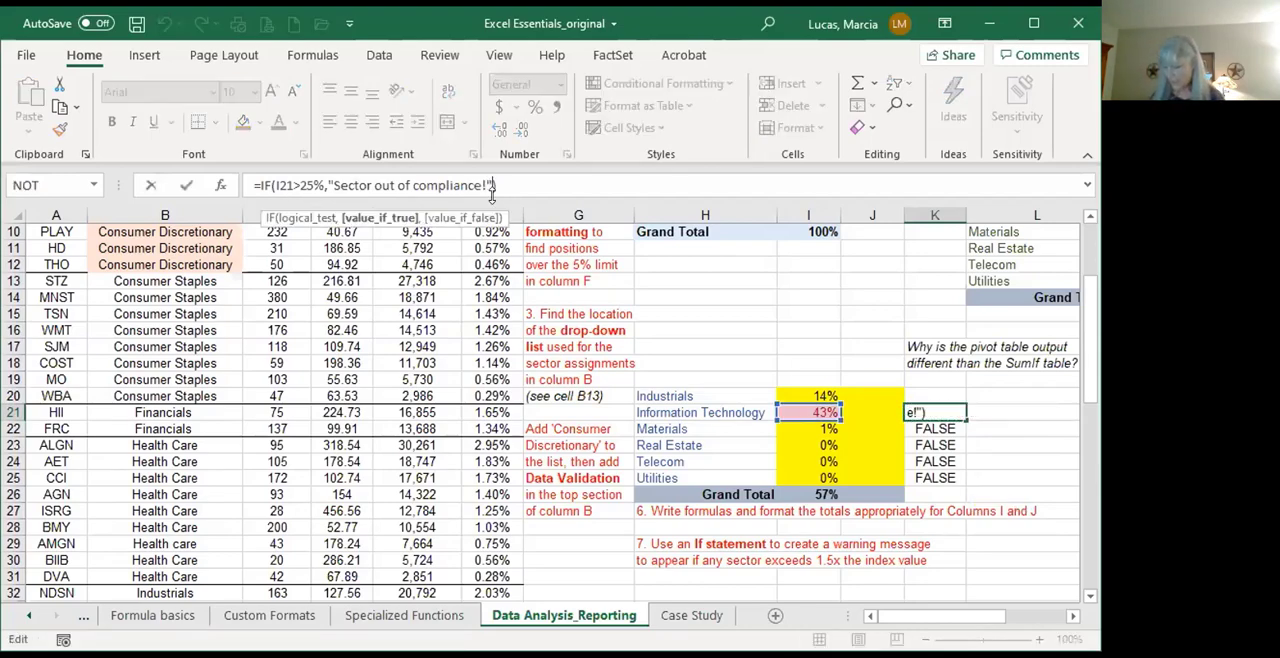
{"action": "type", "text": ",\"\""}
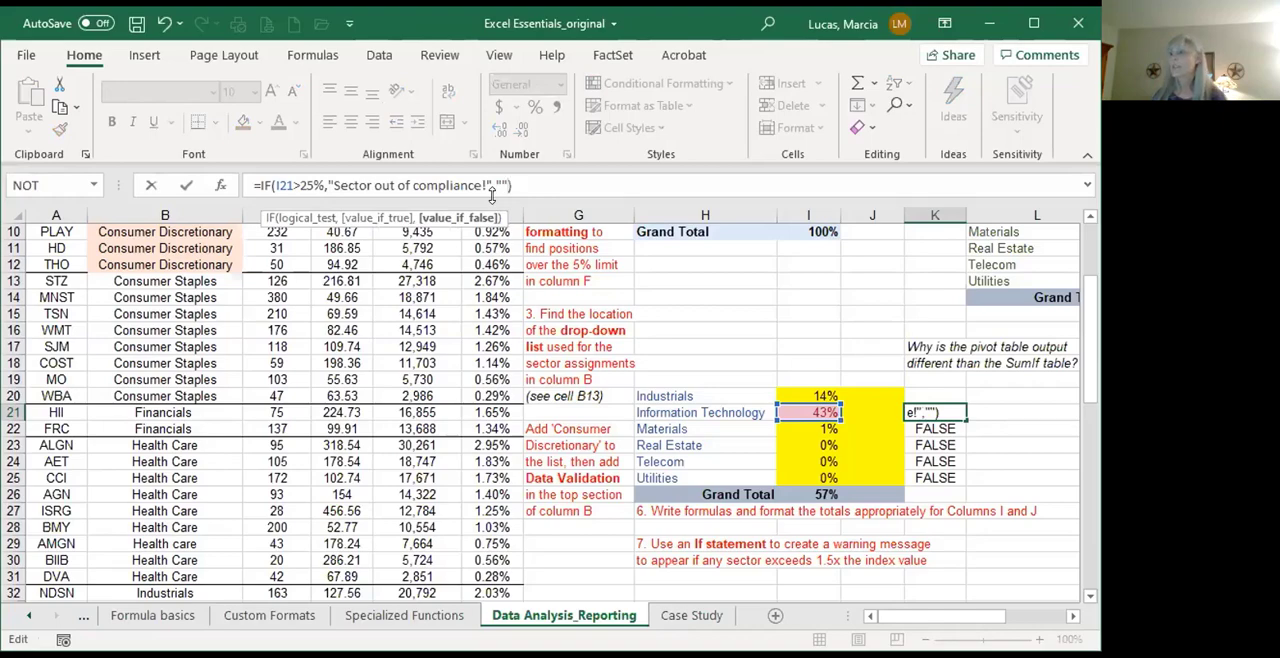
{"action": "key", "text": "Return"}
Step: Fill the revised IF formula from K21 down to K25 and check the cell reference in K22
{"action": "left_click", "coordinate": [962, 415]}
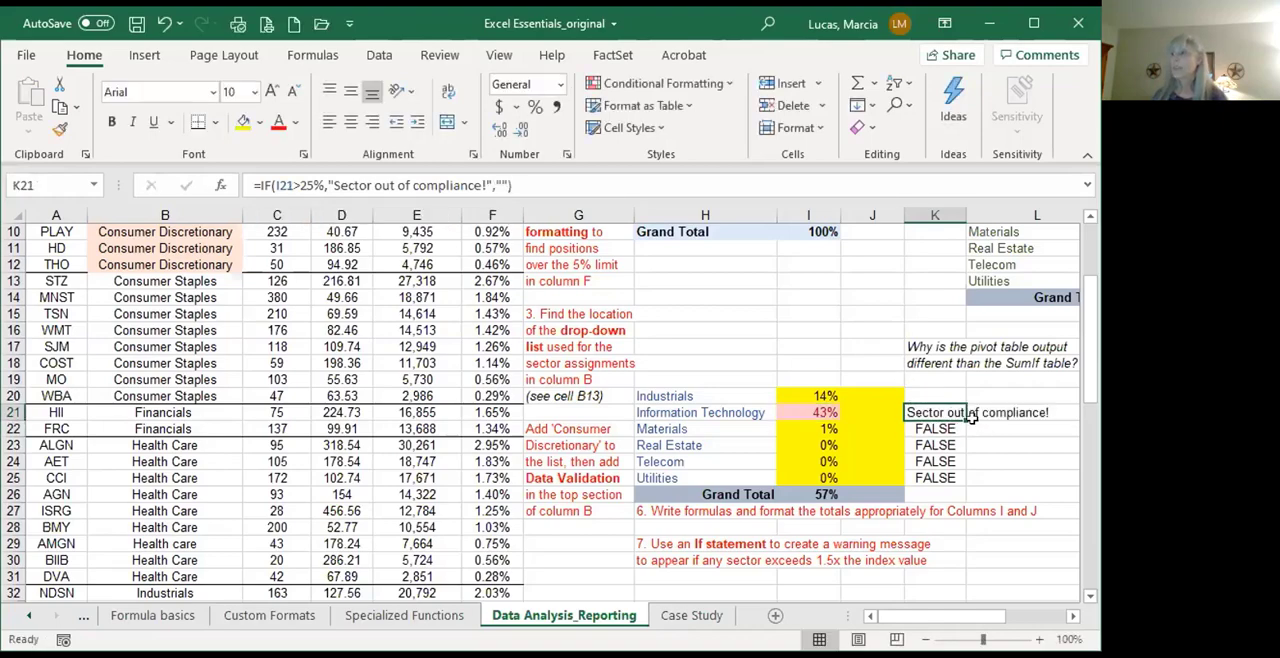
{"action": "left_click_drag", "start_coordinate": [966, 420], "coordinate": [968, 478]}
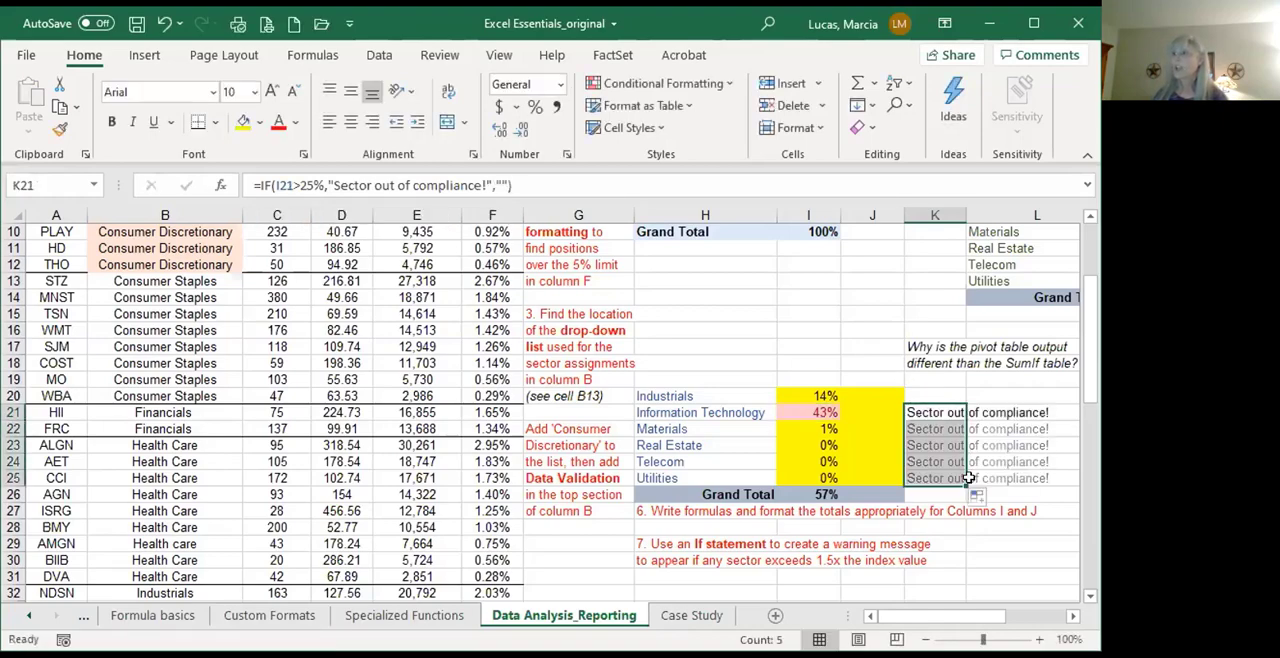
{"action": "left_click", "coordinate": [948, 432]}
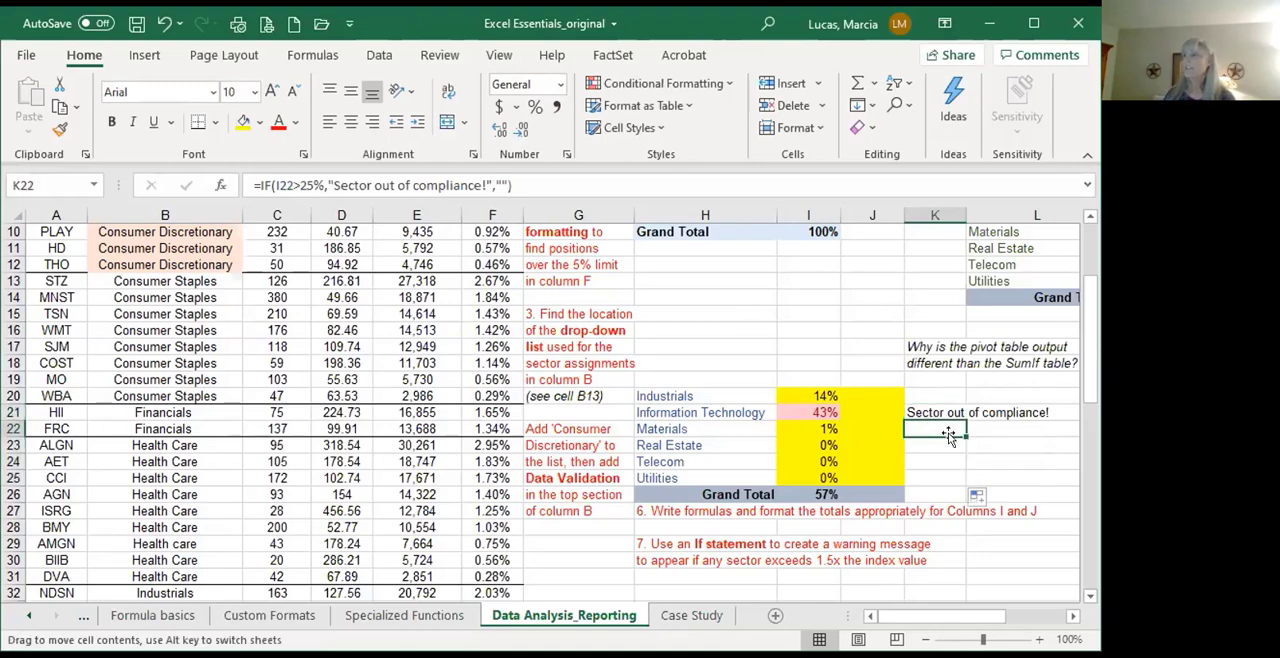
{"action": "double_click", "coordinate": [948, 433]}
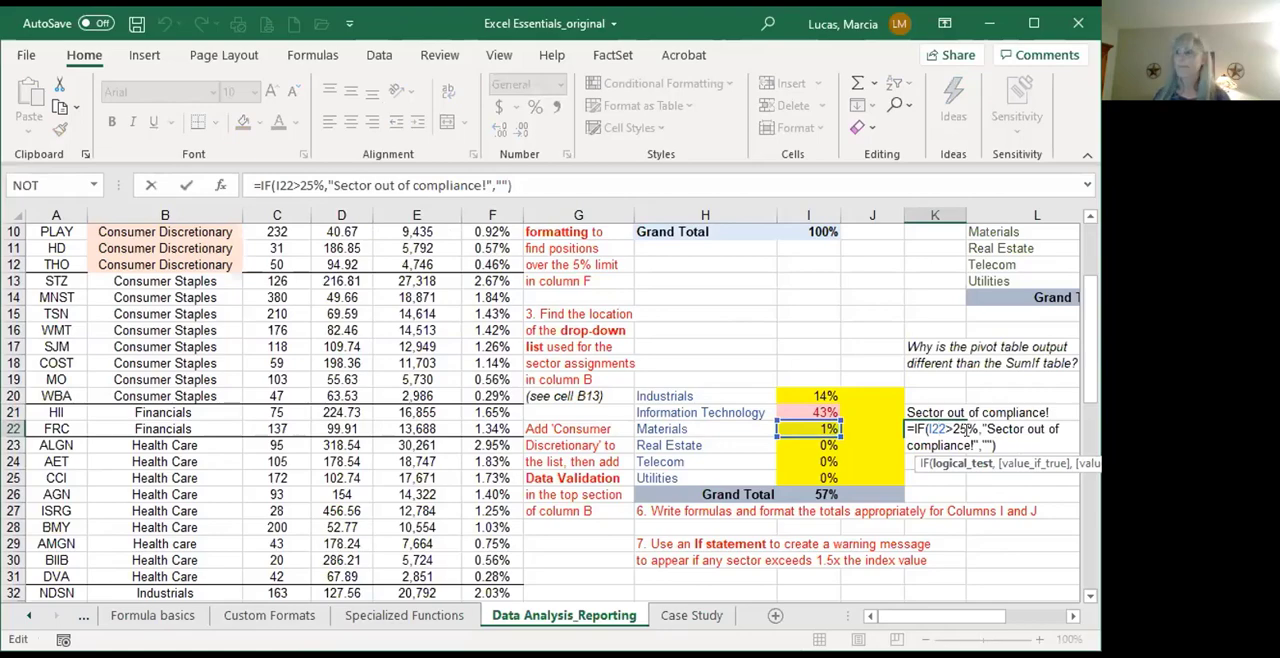
{"action": "key", "text": "ctrl+Return"}
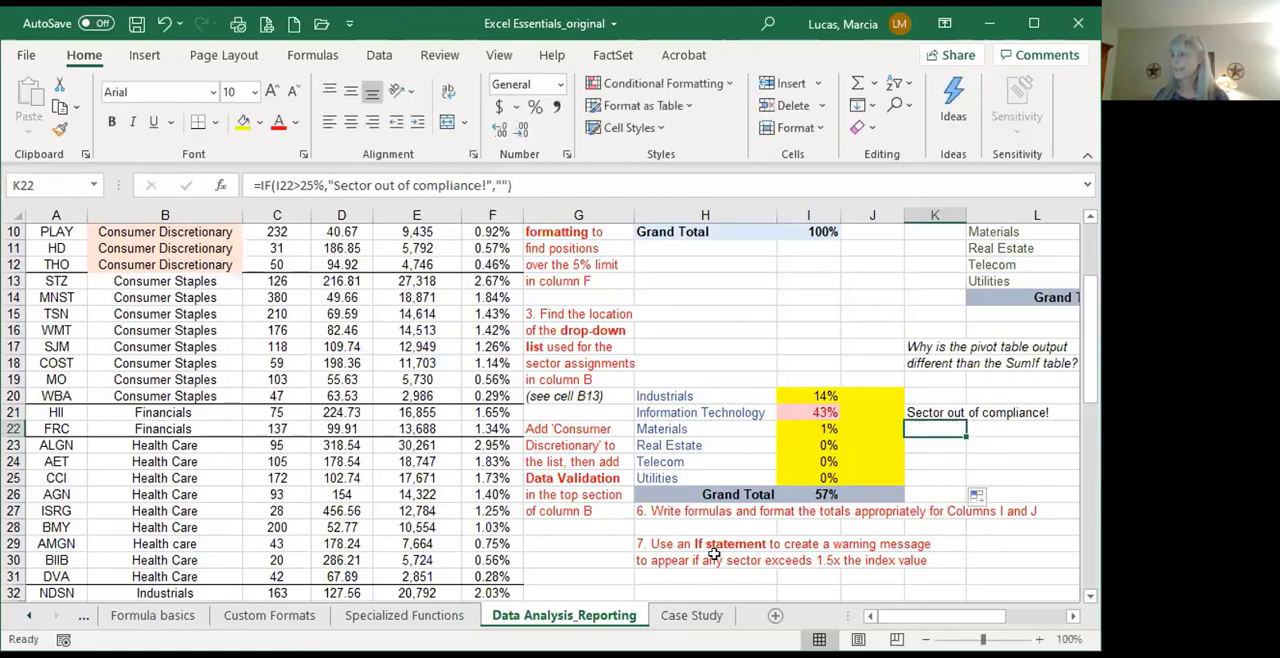
Step: Compare the pivot table, the SUMIF sector table and the TCM Equity versus S&P 500 table for the VLOOKUP exercise
{"action": "scroll", "coordinate": [714, 554], "scroll_direction": "down", "scroll_amount": 2}
{"action": "scroll", "coordinate": [714, 554], "scroll_direction": "up", "scroll_amount": 3}
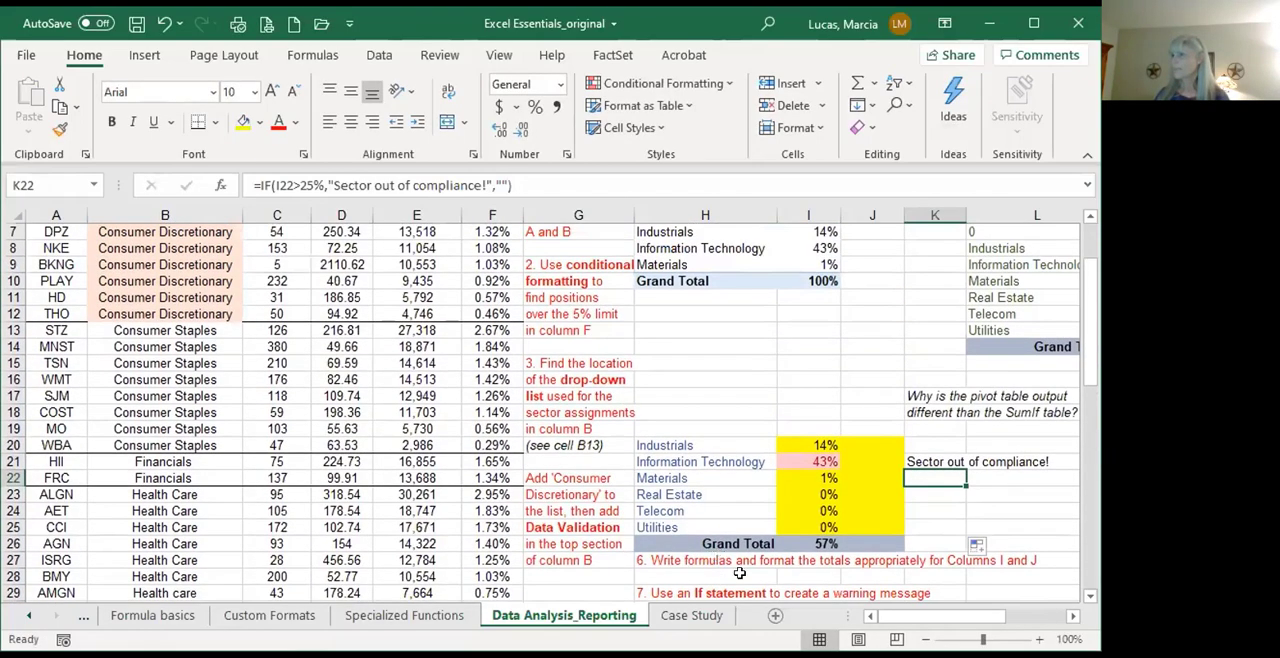
{"action": "left_click", "coordinate": [1073, 617]}
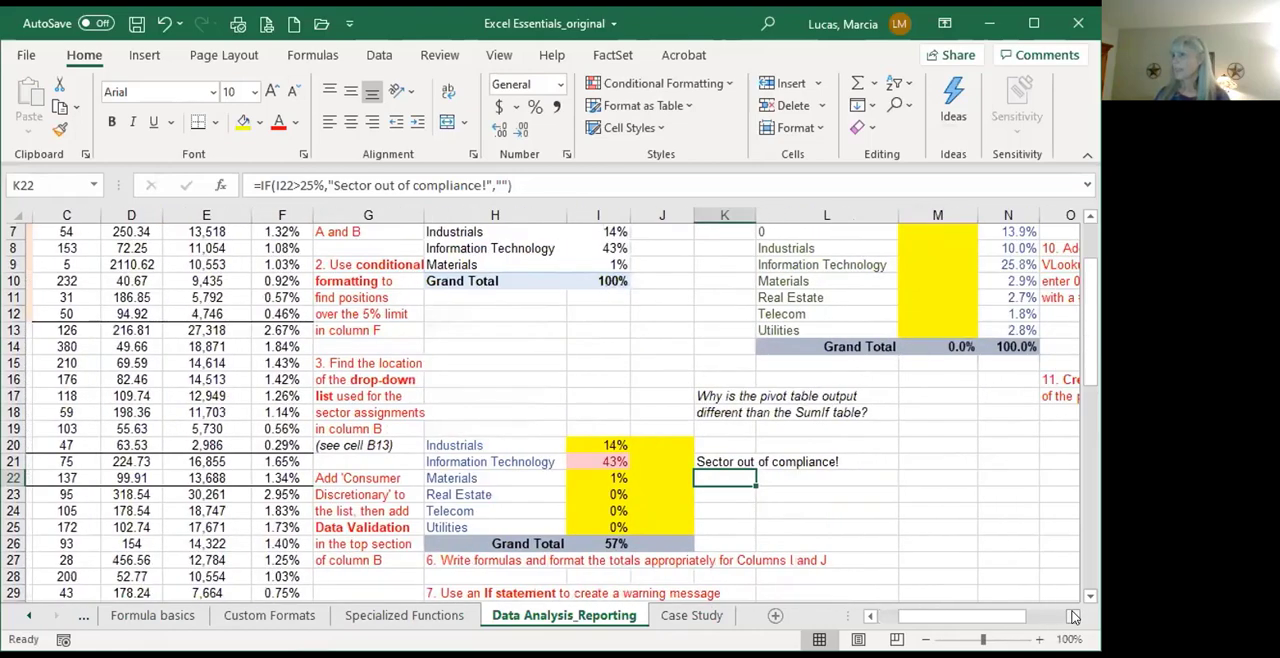
{"action": "left_click", "coordinate": [1073, 617]}
{"action": "left_click", "coordinate": [1073, 617]}
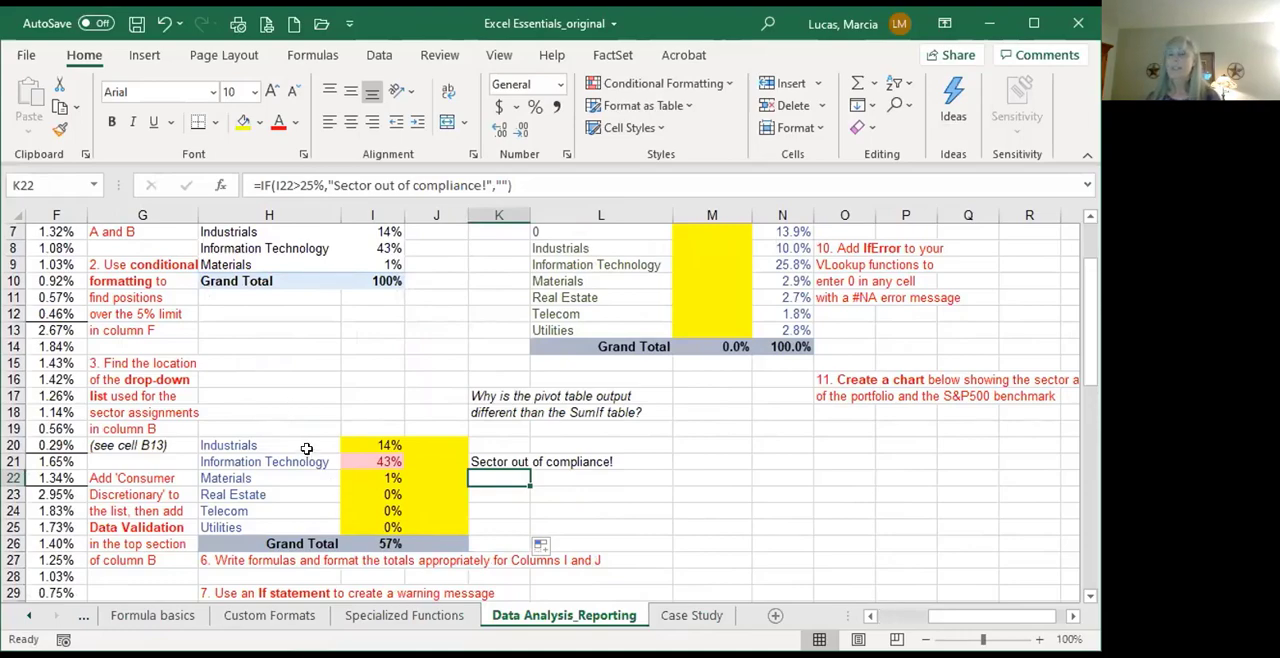
{"action": "scroll", "coordinate": [306, 448], "scroll_direction": "up", "scroll_amount": 2}
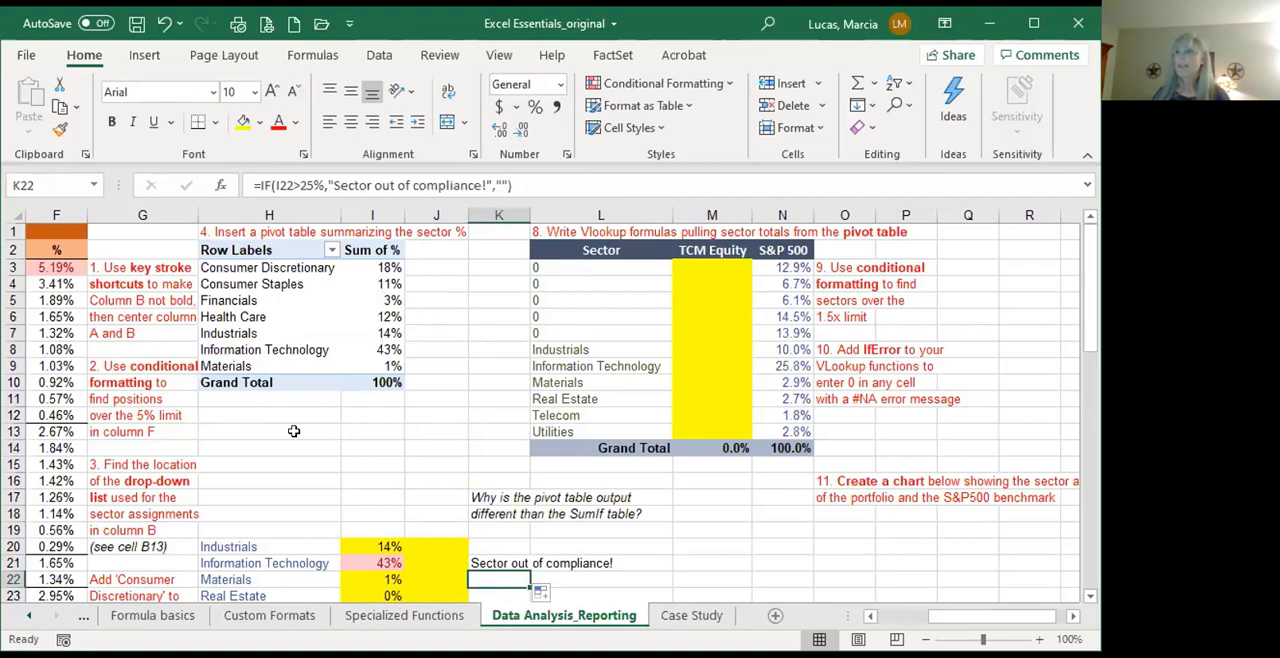
{"action": "scroll", "coordinate": [294, 431], "scroll_direction": "down", "scroll_amount": 3}
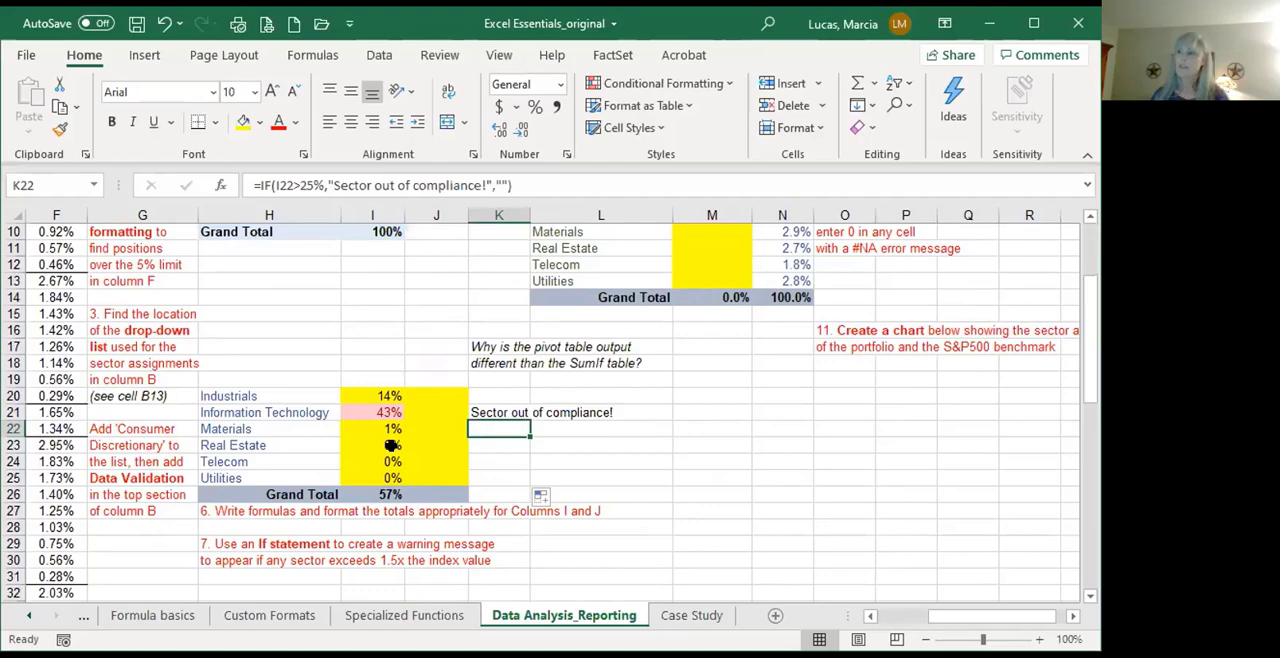
{"action": "scroll", "coordinate": [367, 409], "scroll_direction": "up", "scroll_amount": 3}
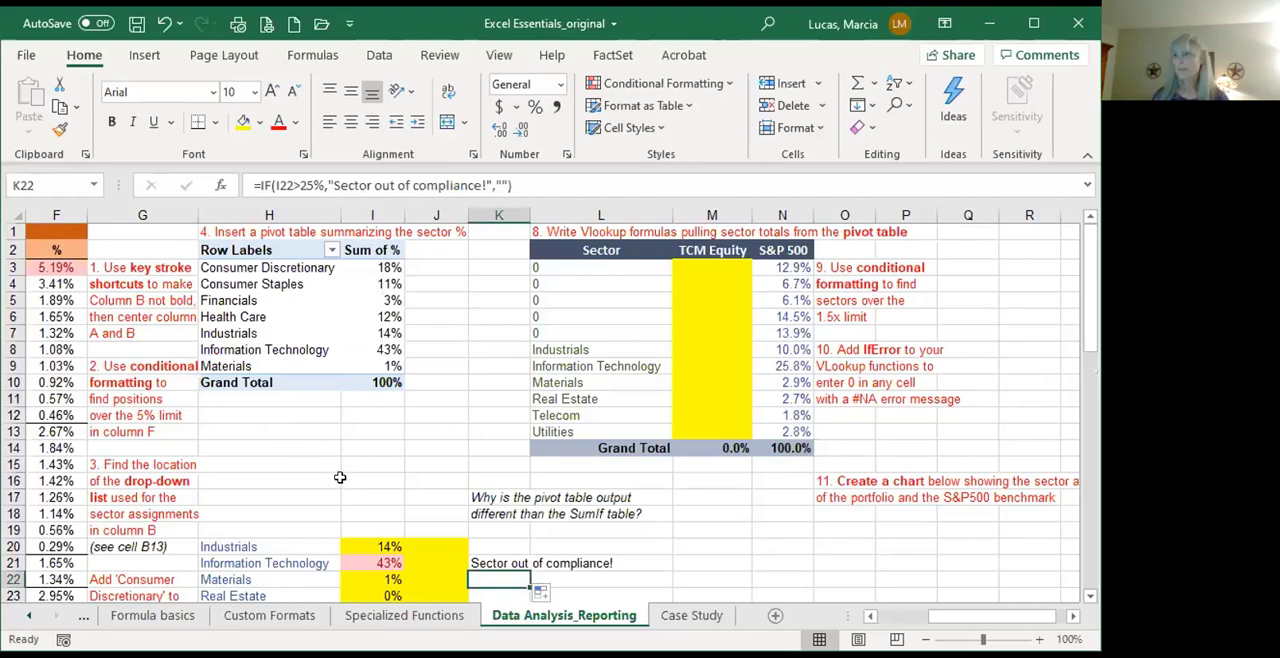
{"action": "scroll", "coordinate": [474, 546], "scroll_direction": "down", "scroll_amount": 4}
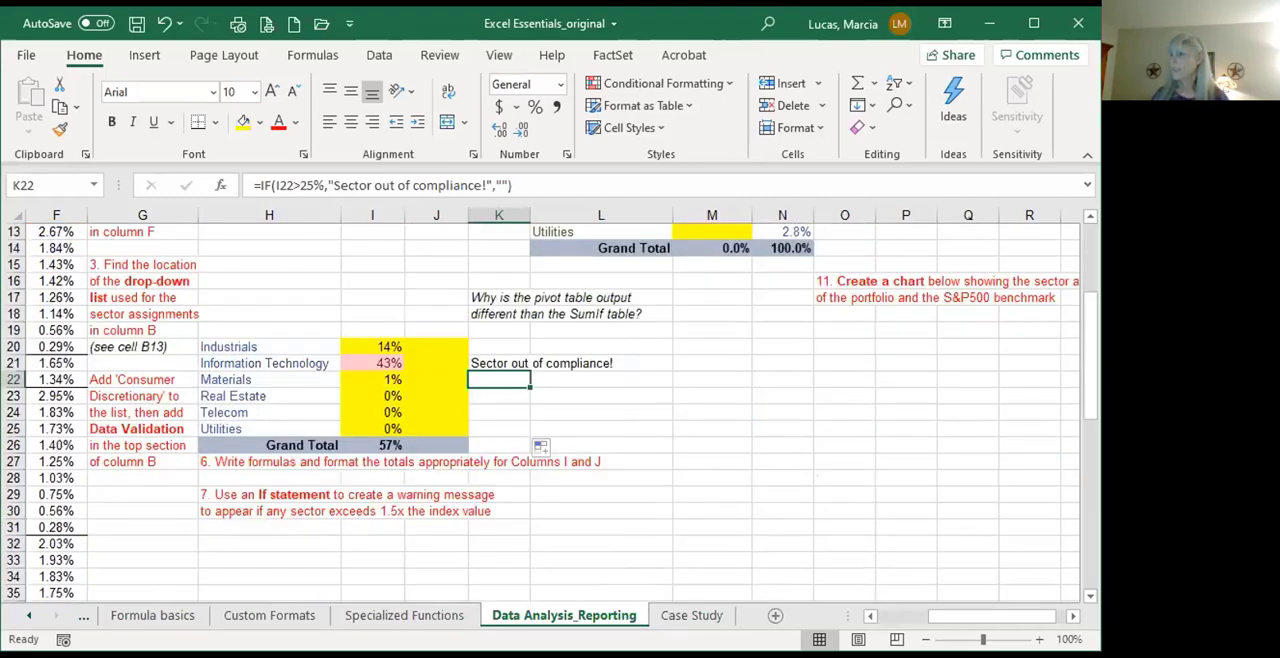
{"action": "scroll", "coordinate": [962, 620], "scroll_direction": "up", "scroll_amount": 4}
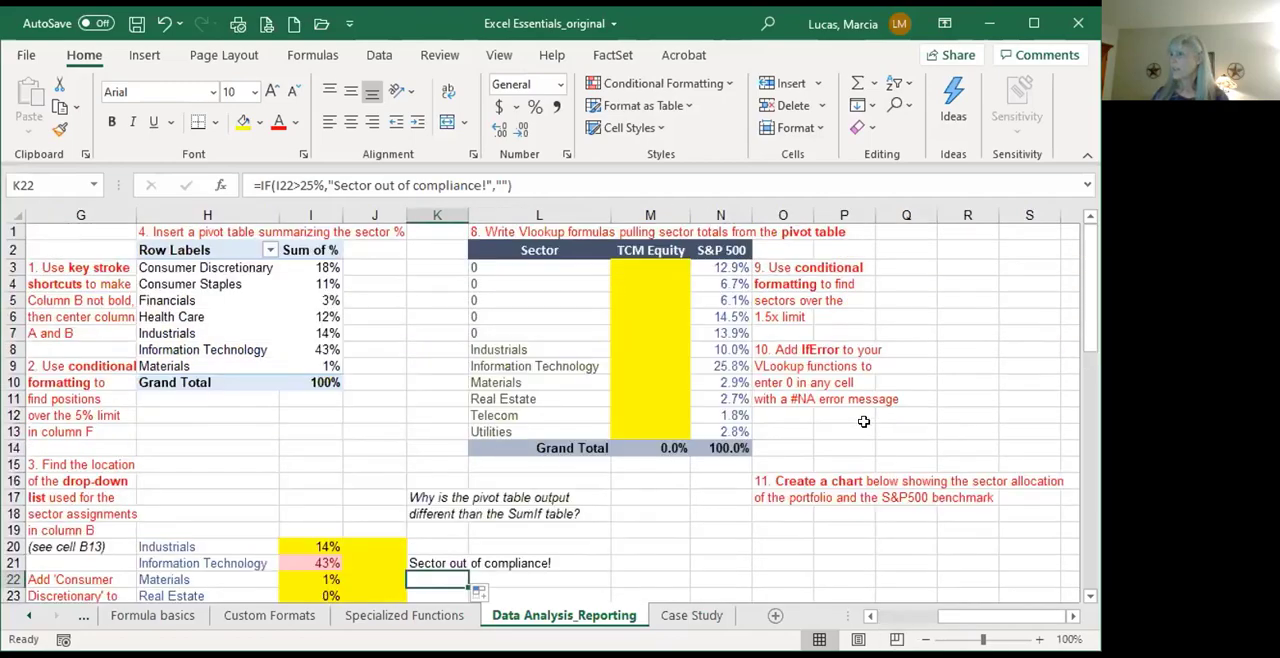
{"action": "left_click", "coordinate": [481, 247]}
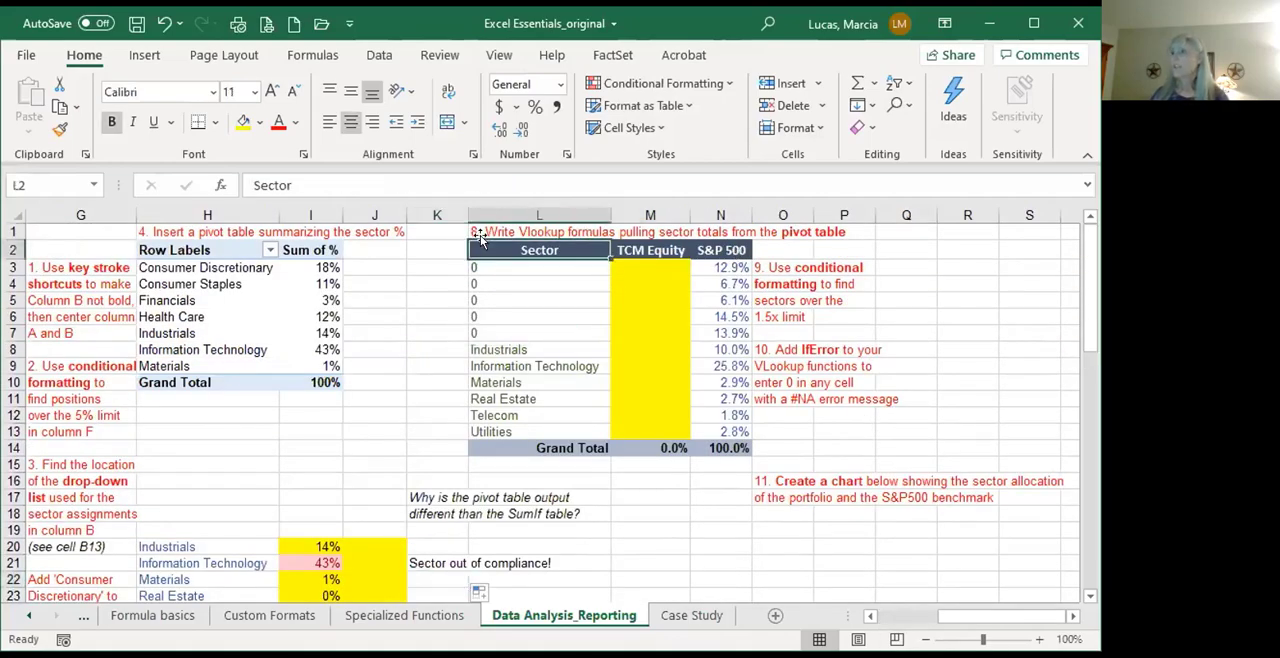
Step: Start a VLOOKUP formula in M8 with the Industrials label in L8 as the lookup value
{"action": "left_click", "coordinate": [671, 344]}
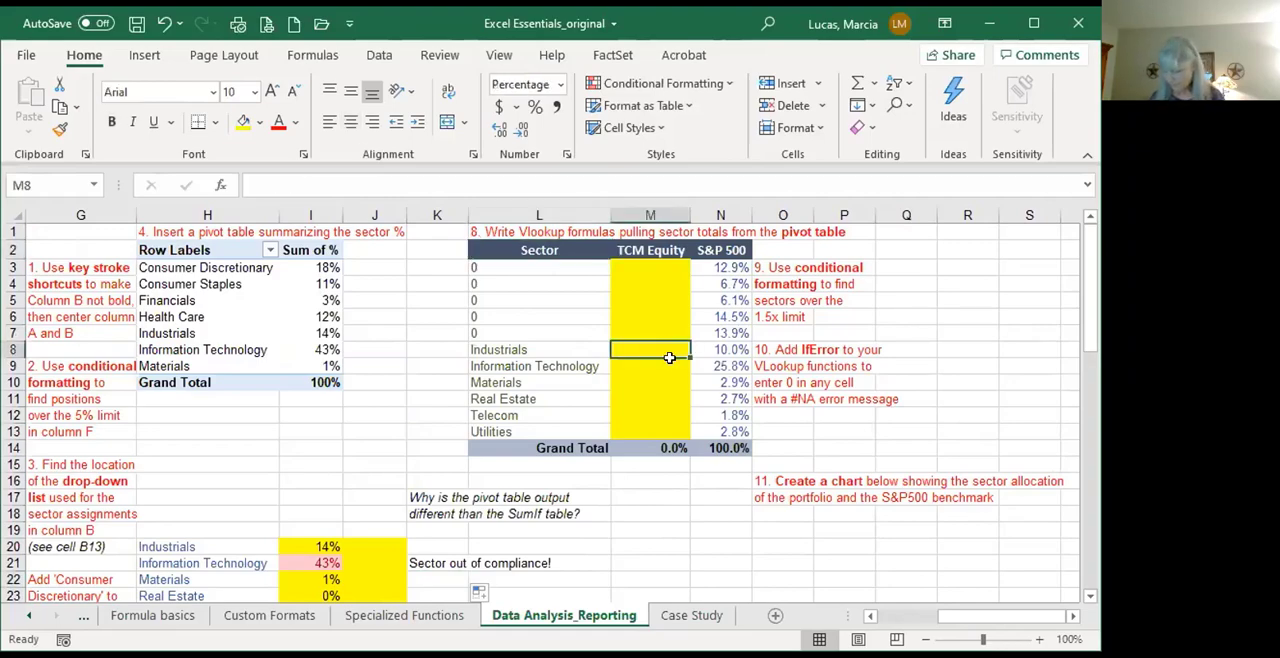
{"action": "type", "text": "="}
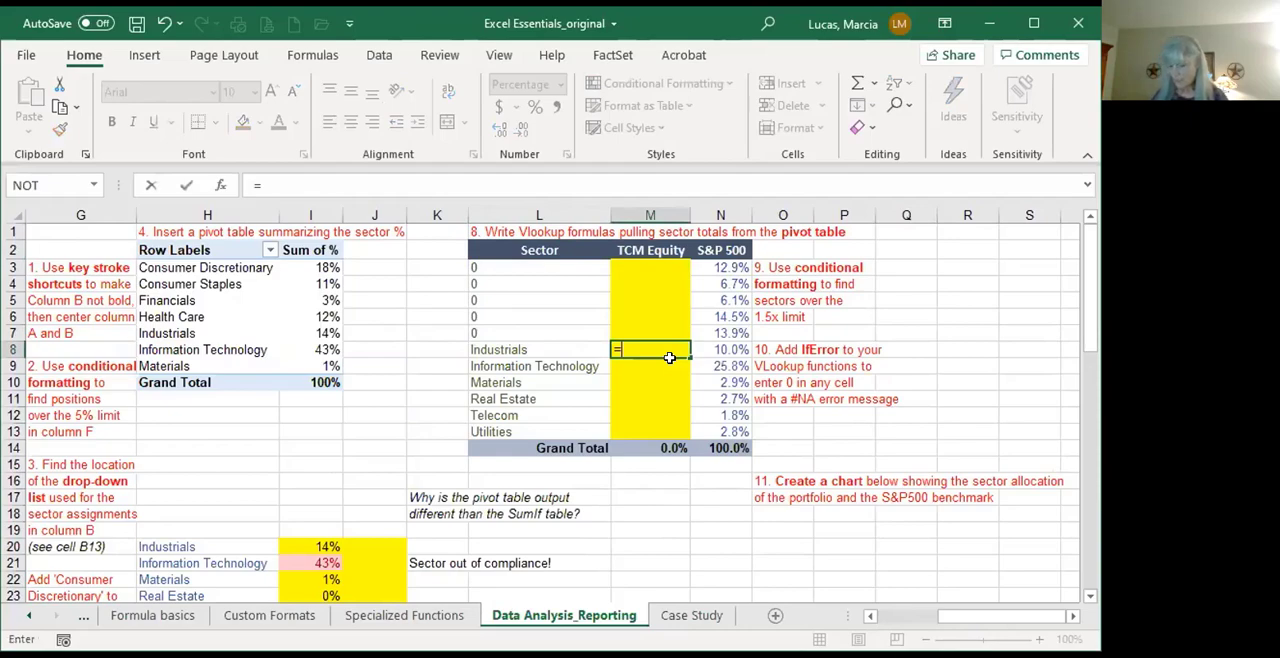
{"action": "type", "text": "vlookup("}
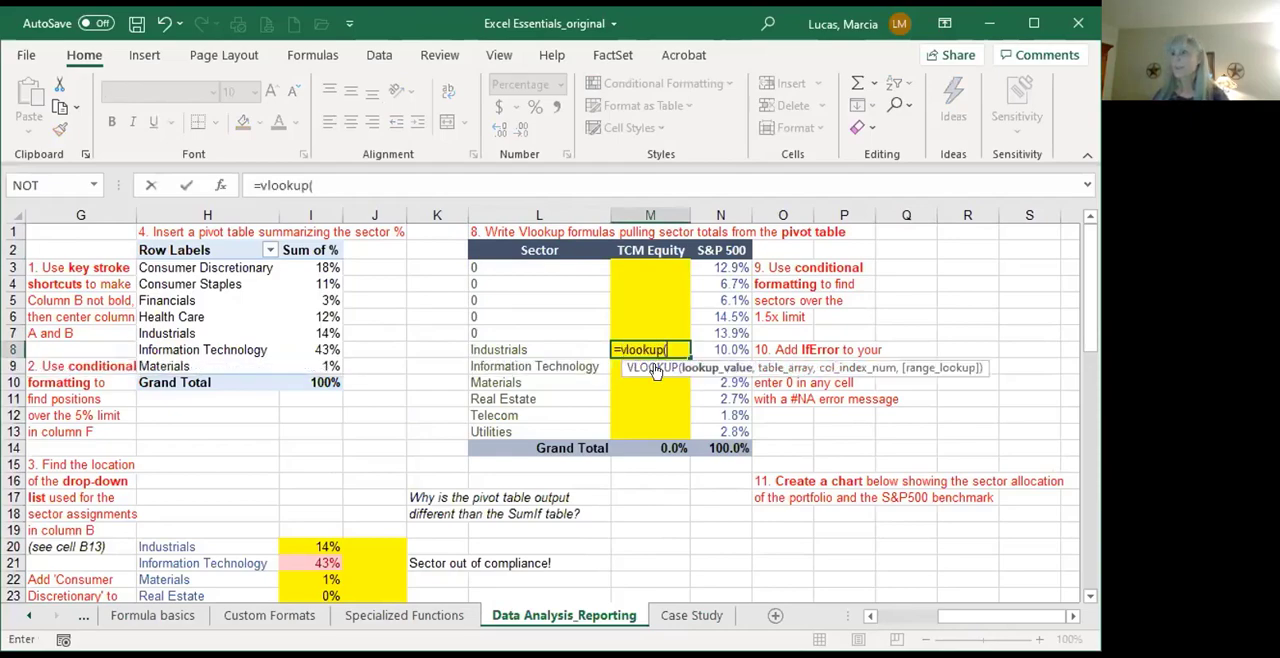
{"action": "left_click", "coordinate": [540, 345]}
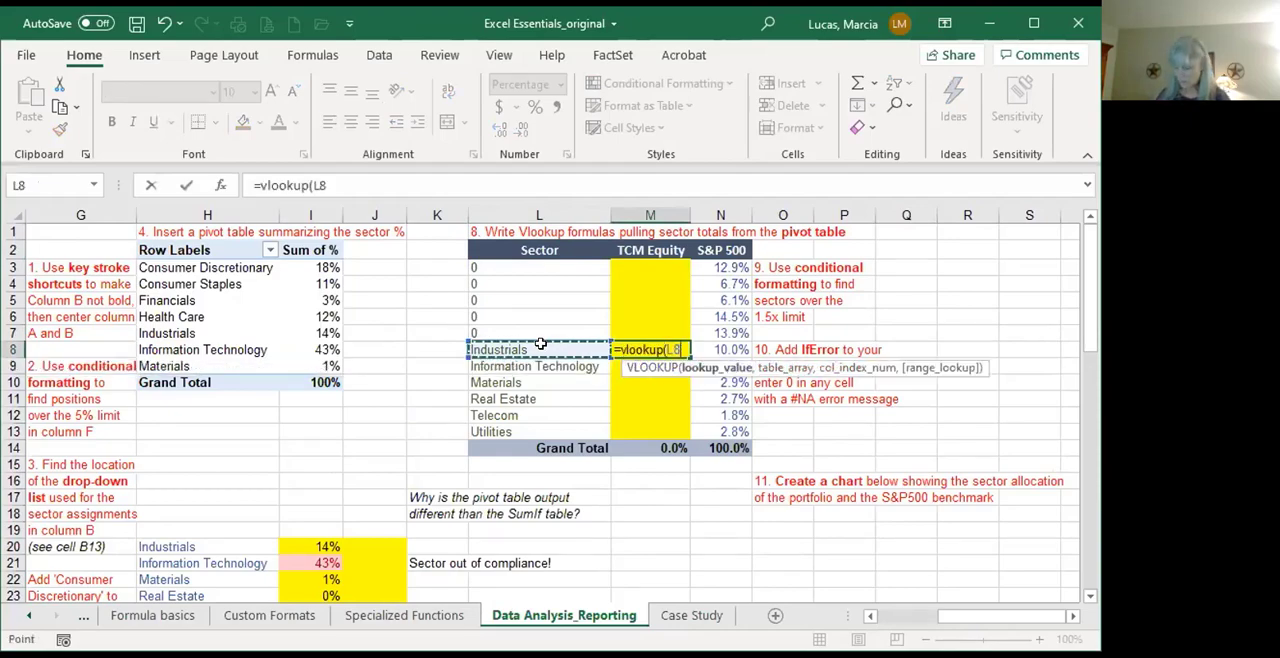
{"action": "type", "text": ","}
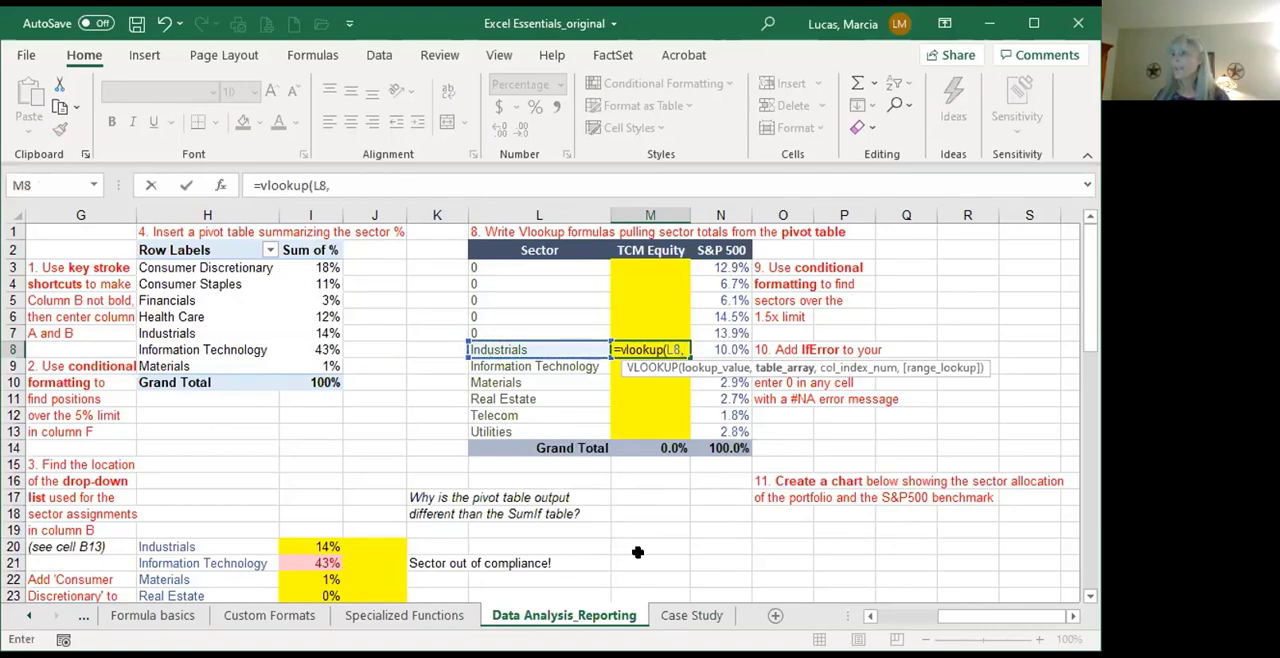
Step: Set the VLOOKUP table array to H20:J25 in the SUMIF table and the column index to 2
{"action": "left_click", "coordinate": [201, 546]}
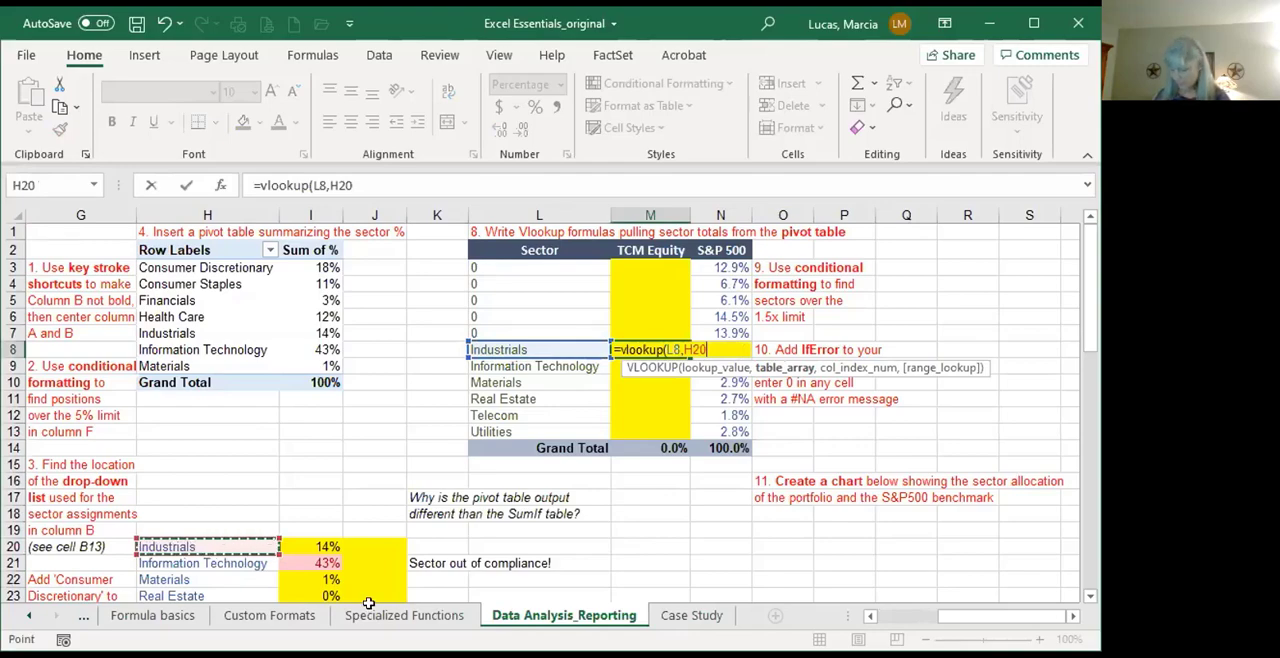
{"action": "scroll", "coordinate": [368, 500], "scroll_direction": "down", "scroll_amount": 3}
{"action": "left_click", "coordinate": [365, 478], "text": "shift"}
{"action": "type", "text": ",2"}
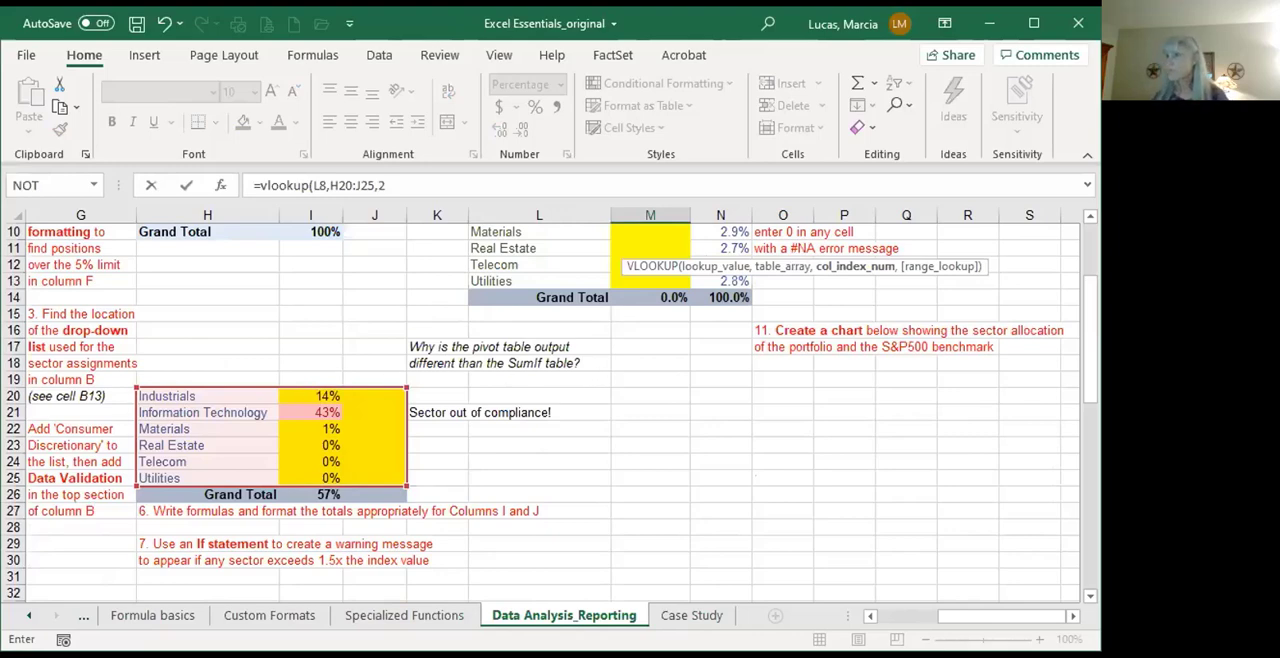
Step: Complete the VLOOKUP with FALSE for an exact match and enter the formula in M8
{"action": "type", "text": ","}
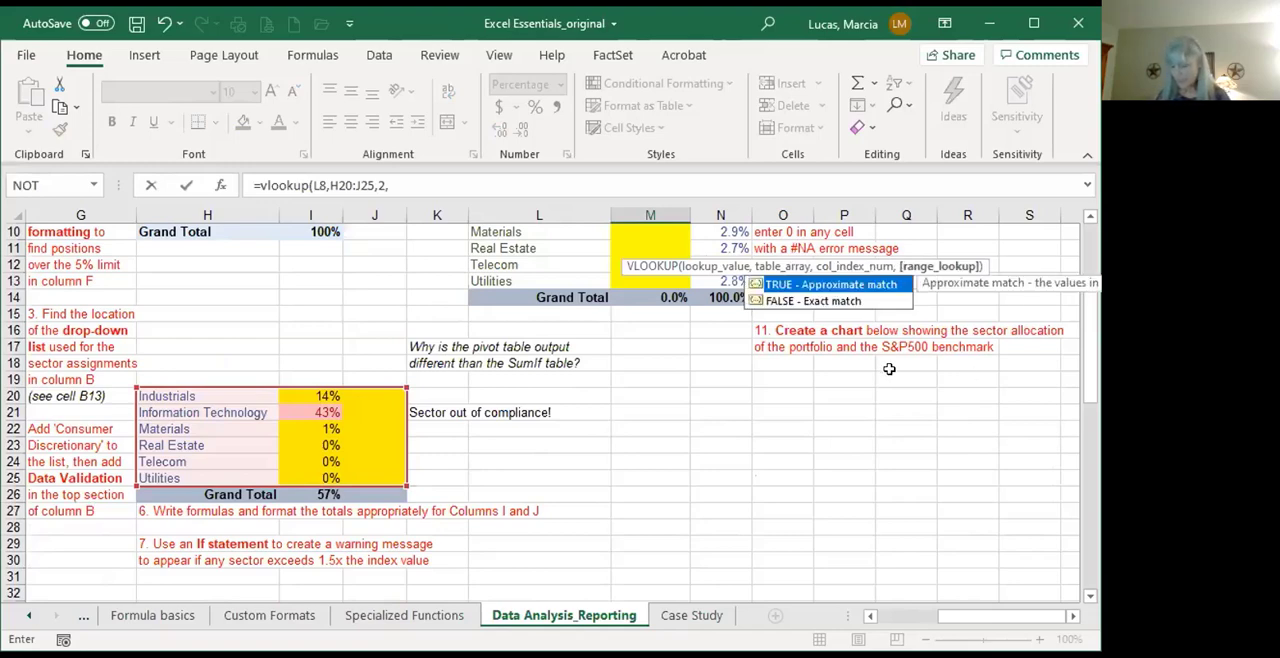
{"action": "type", "text": "false"}
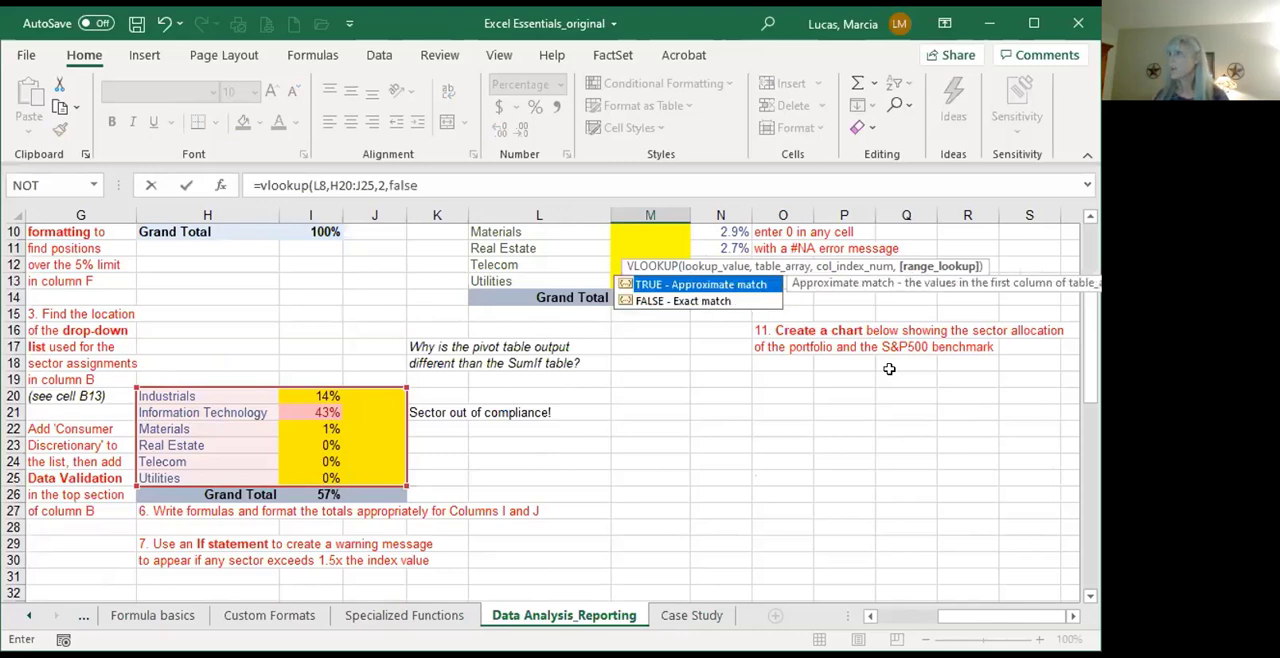
{"action": "left_click", "coordinate": [700, 303]}
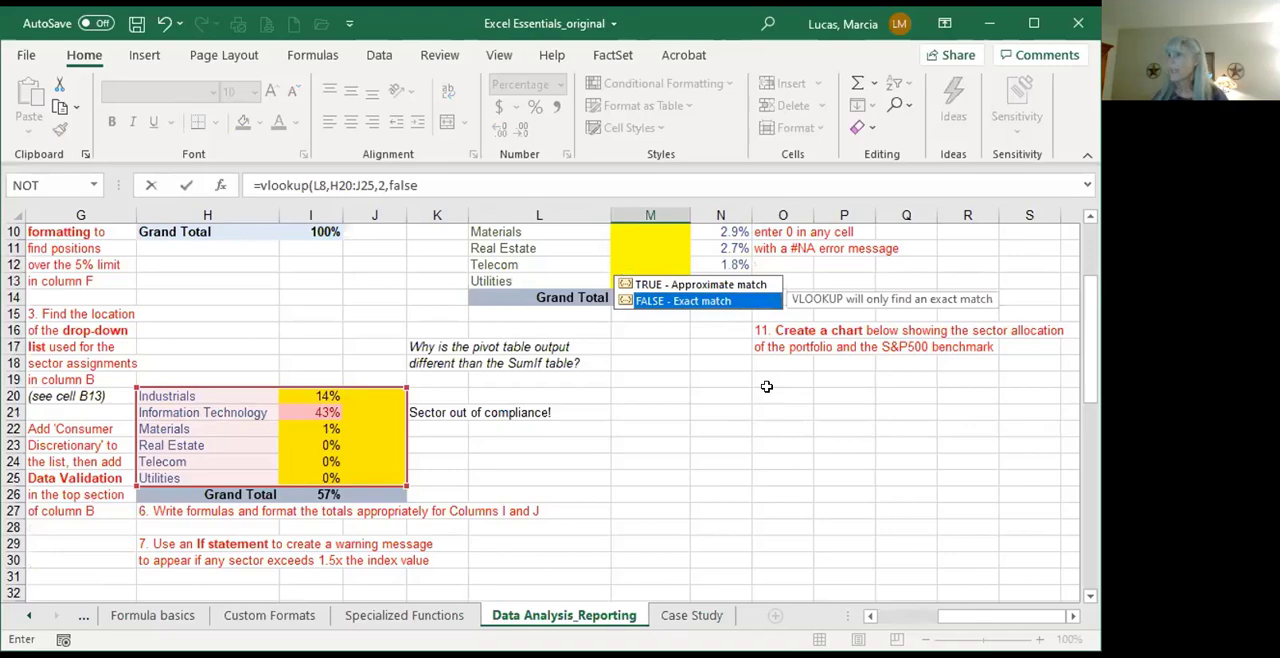
{"action": "type", "text": ")"}
{"action": "key", "text": "Return"}
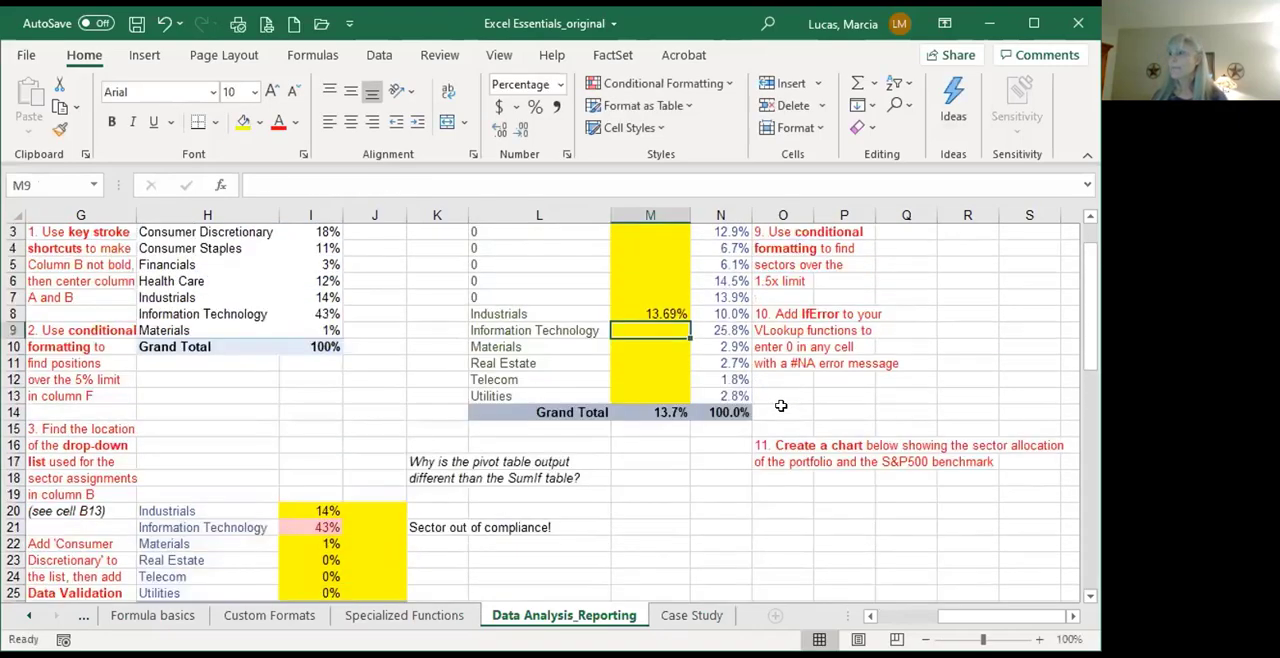
Step: Make the table array in M8's VLOOKUP formula absolute as $H$20:$J$25
{"action": "left_click", "coordinate": [661, 307]}
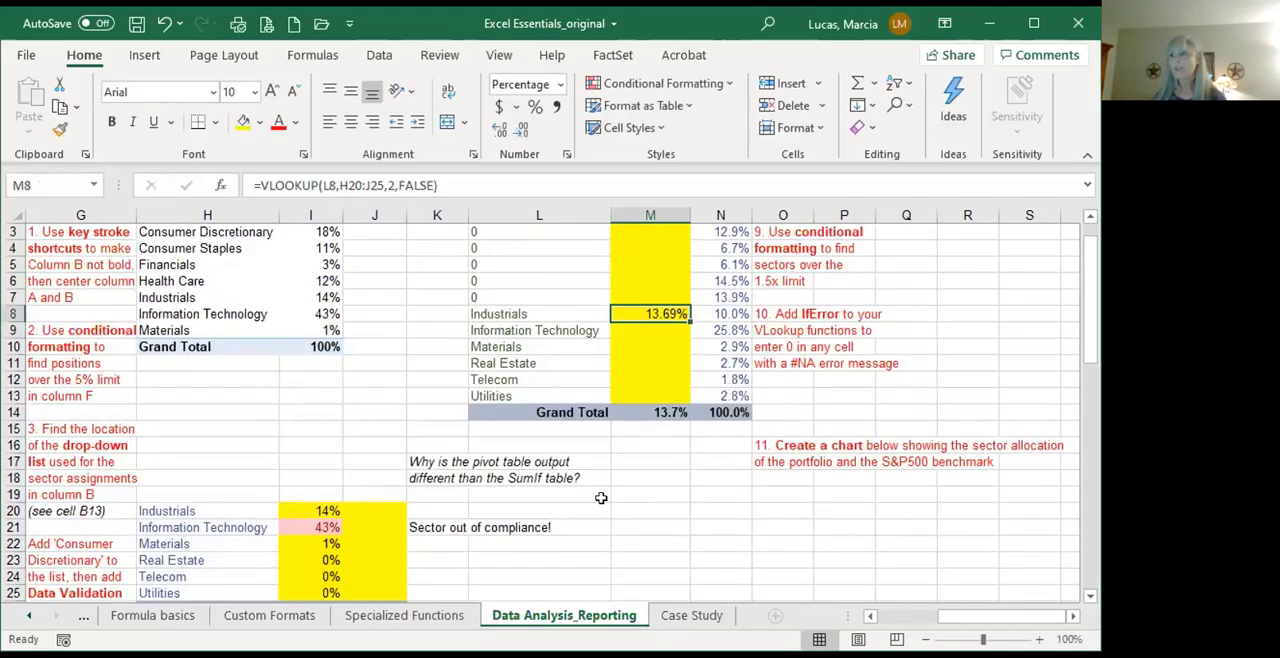
{"action": "left_click", "coordinate": [318, 185]}
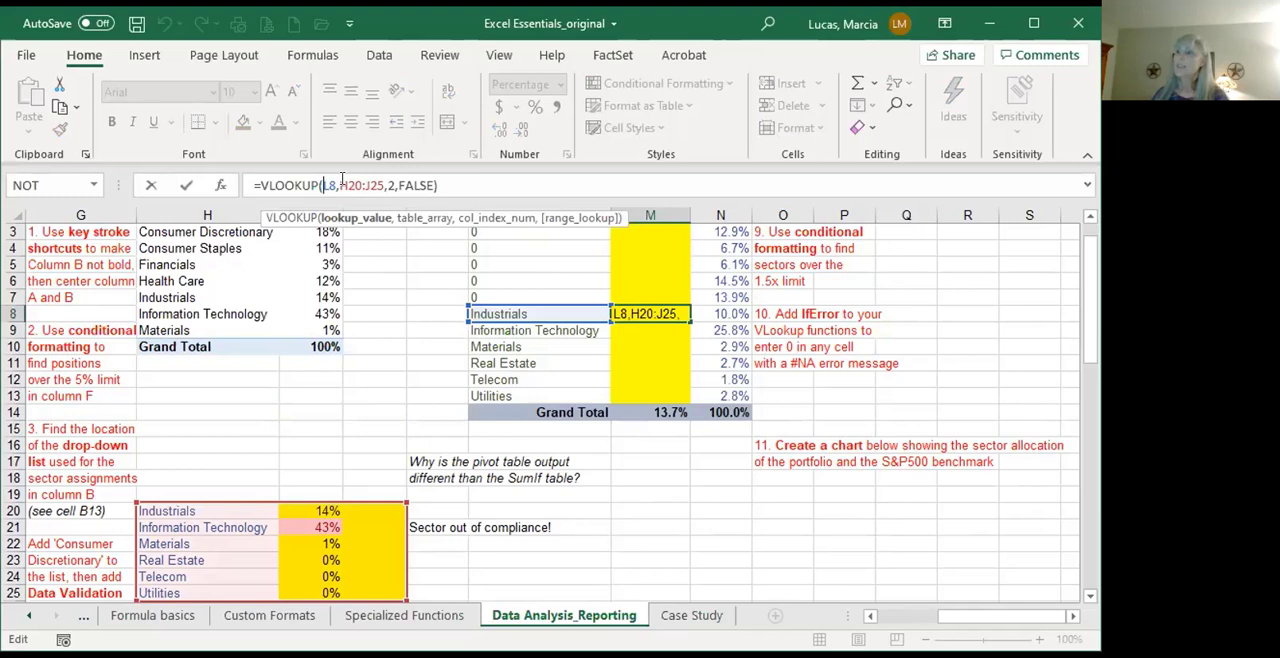
{"action": "left_click", "coordinate": [386, 188]}
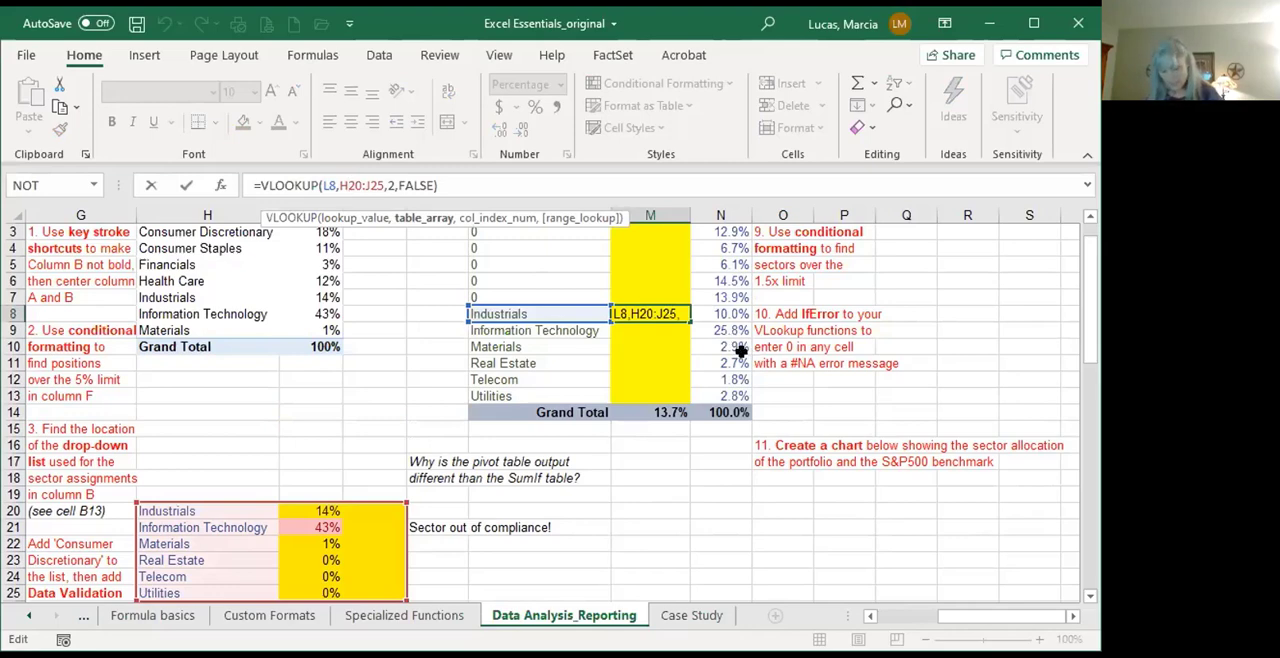
{"action": "type", "text": "$H"}
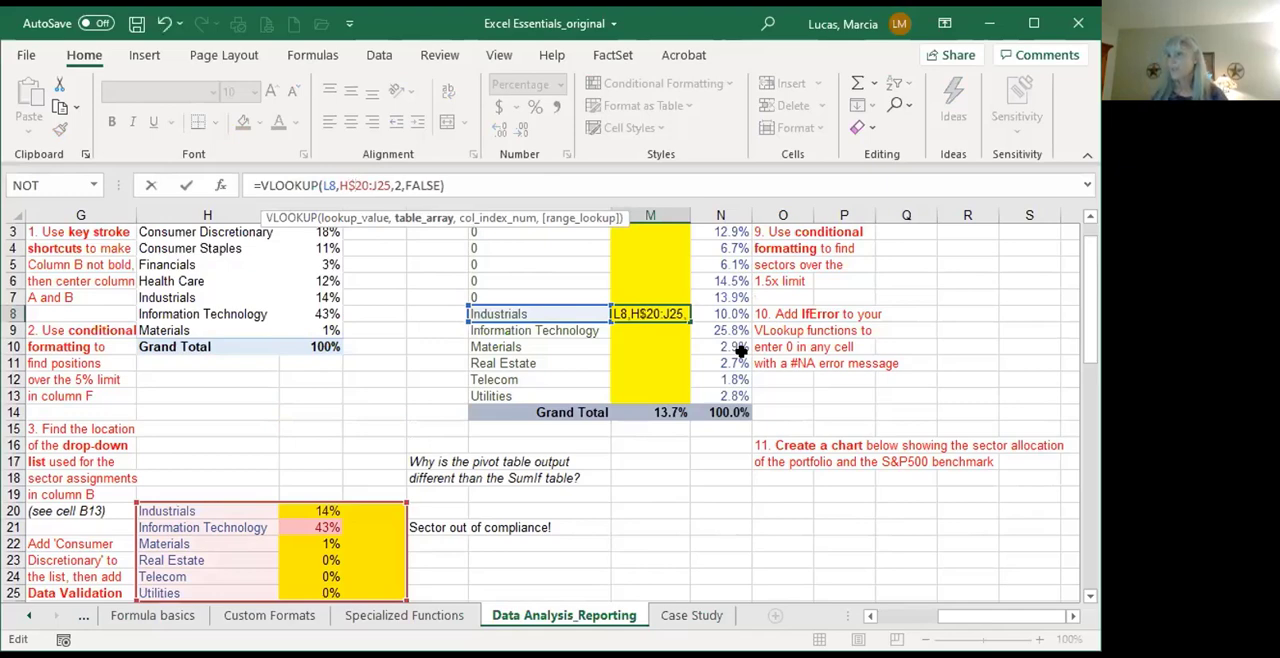
{"action": "type", "text": "$"}
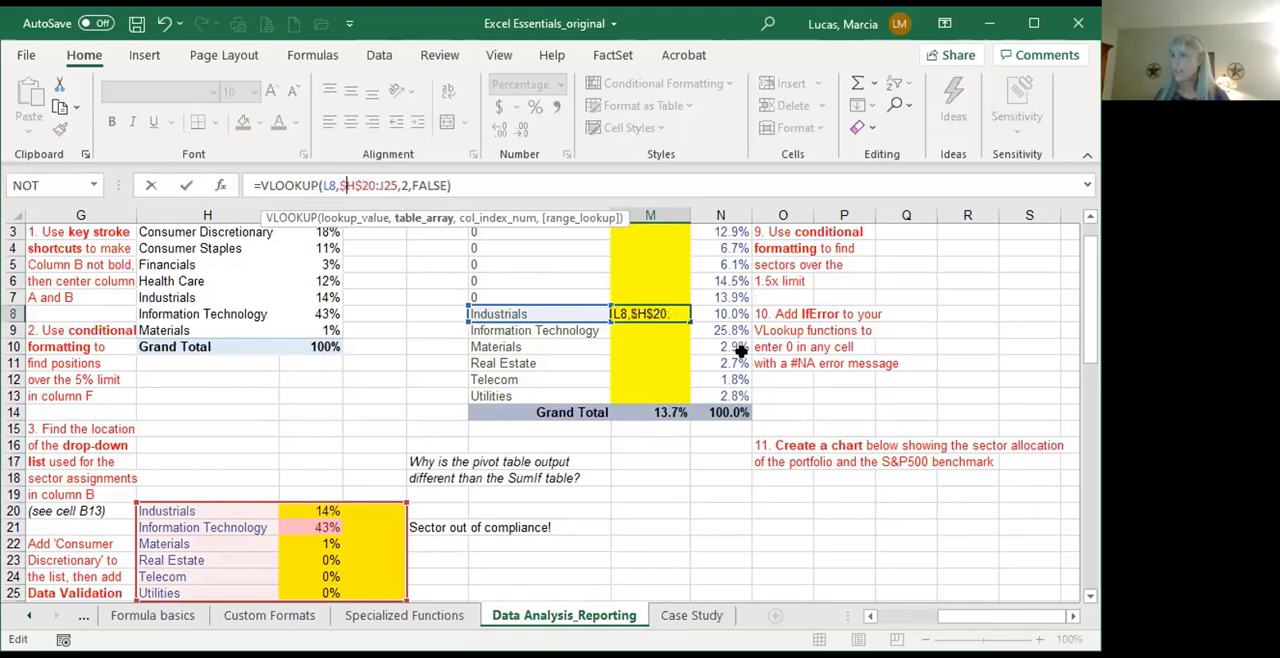
{"action": "key", "text": "Right"}
{"action": "key", "text": "Right"}
{"action": "key", "text": "Right"}
{"action": "key", "text": "Right"}
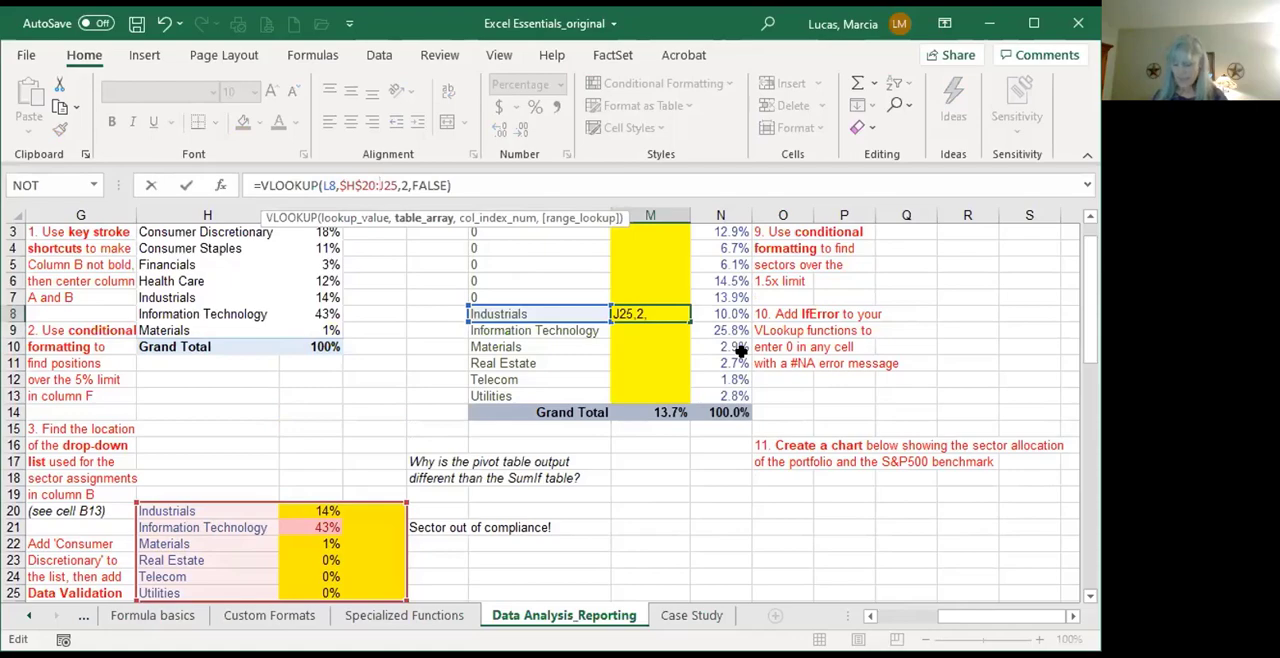
{"action": "type", "text": "$H"}
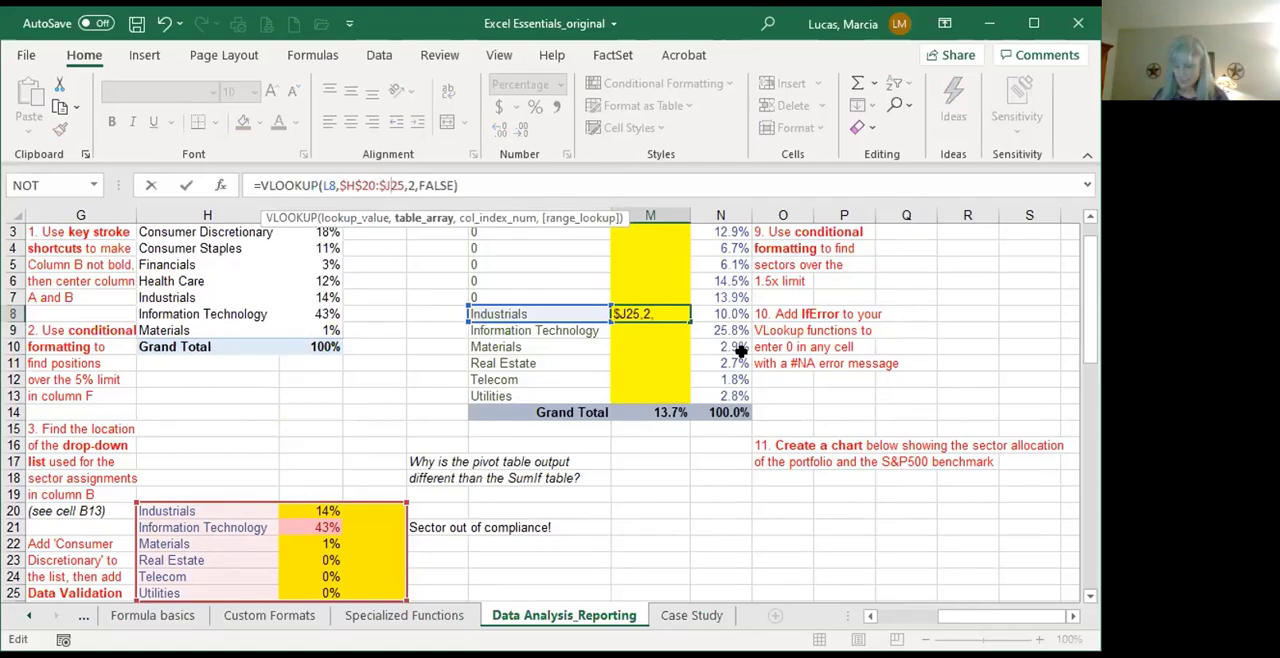
{"action": "type", "text": "$"}
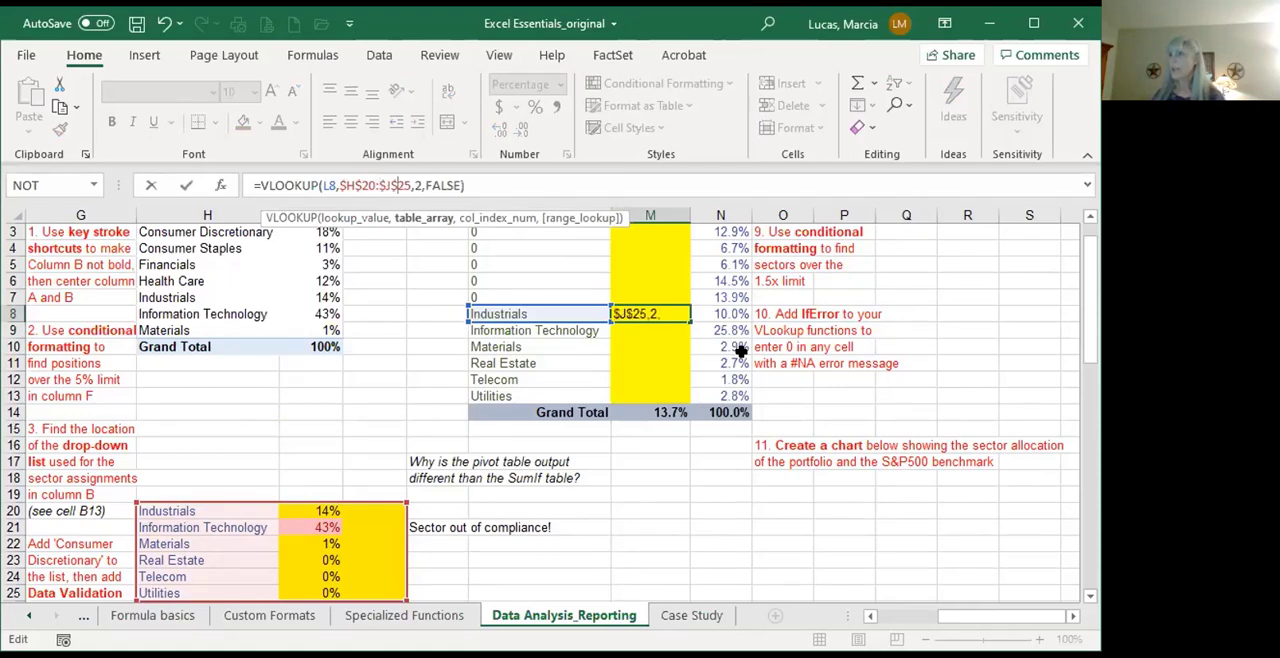
{"action": "key", "text": "Return"}
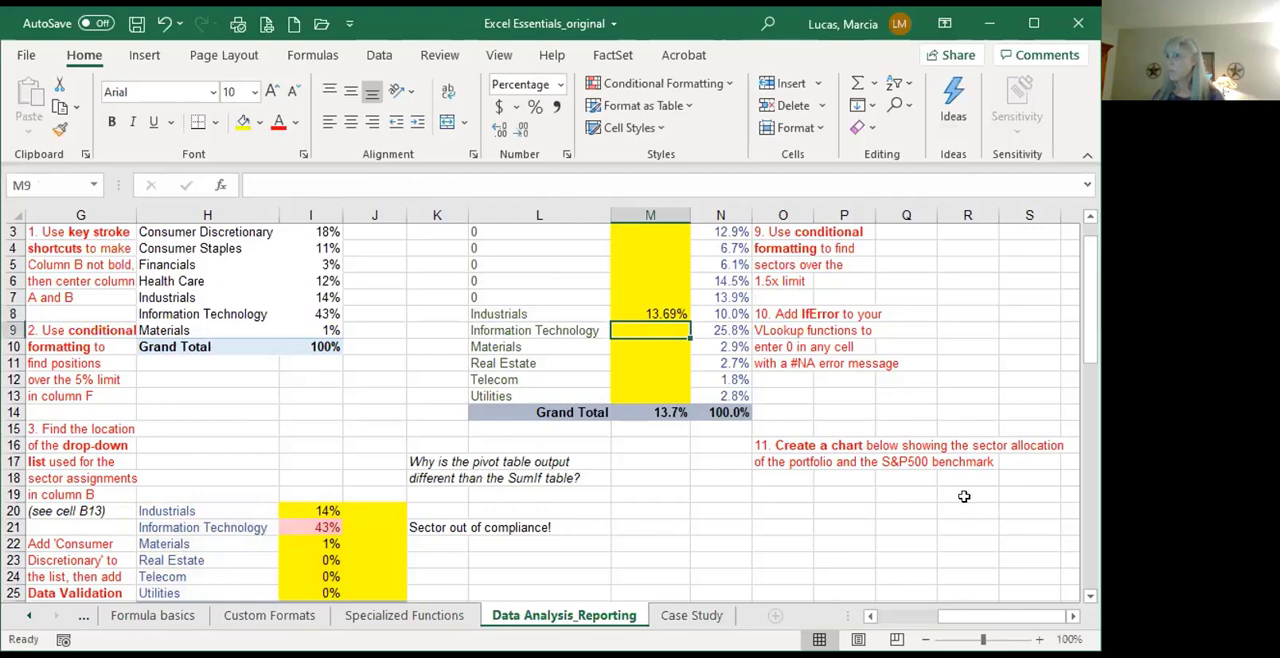
Step: Fill the VLOOKUP formula from M8 down through M13
{"action": "left_click", "coordinate": [668, 312]}
{"action": "left_click_drag", "start_coordinate": [688, 321], "coordinate": [675, 368]}
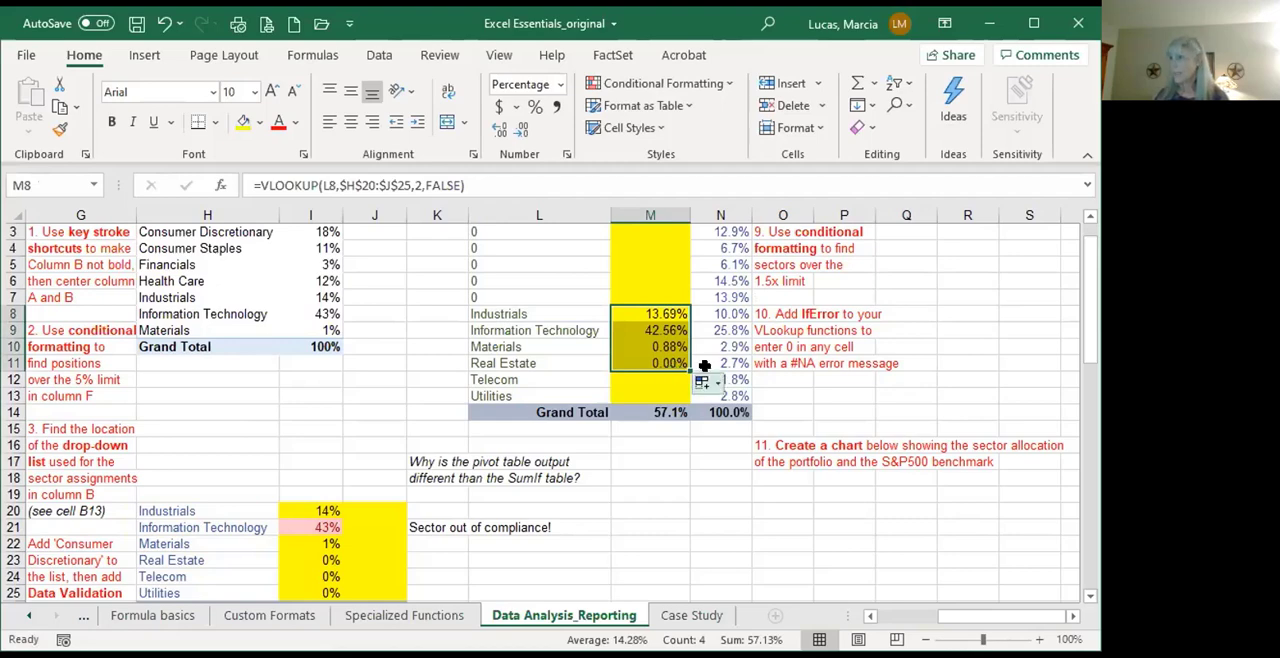
{"action": "left_click", "coordinate": [700, 381]}
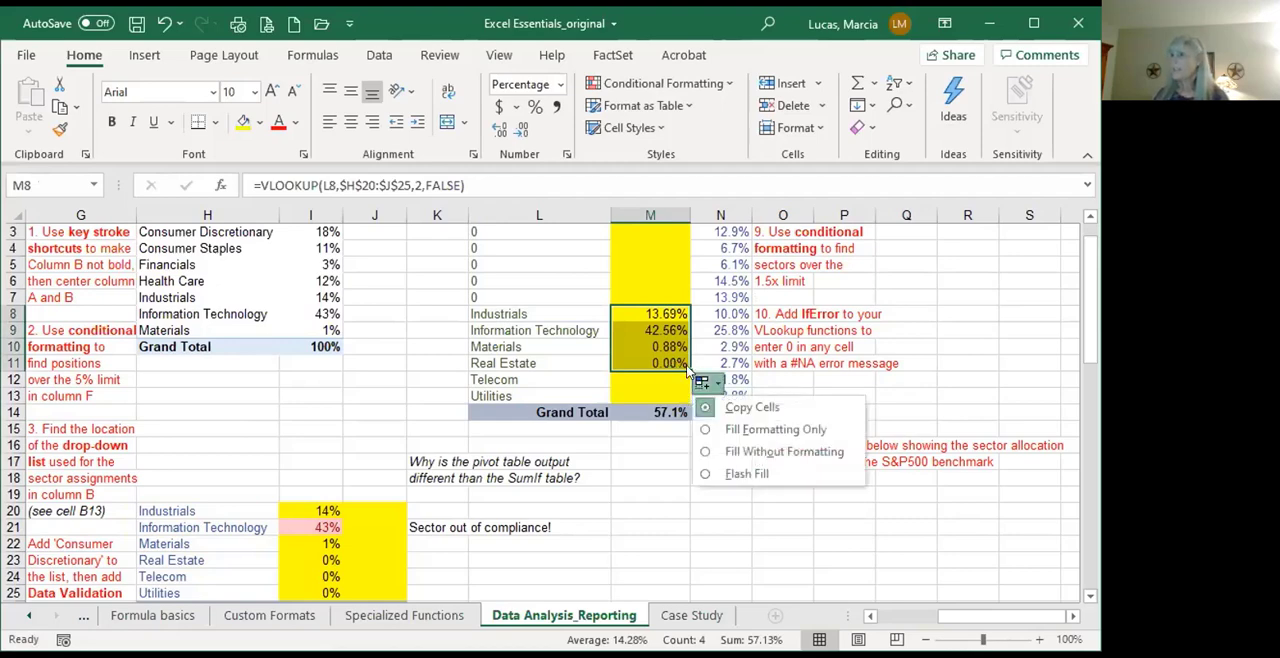
{"action": "key", "text": "Escape"}
{"action": "left_click_drag", "start_coordinate": [688, 366], "coordinate": [677, 393]}
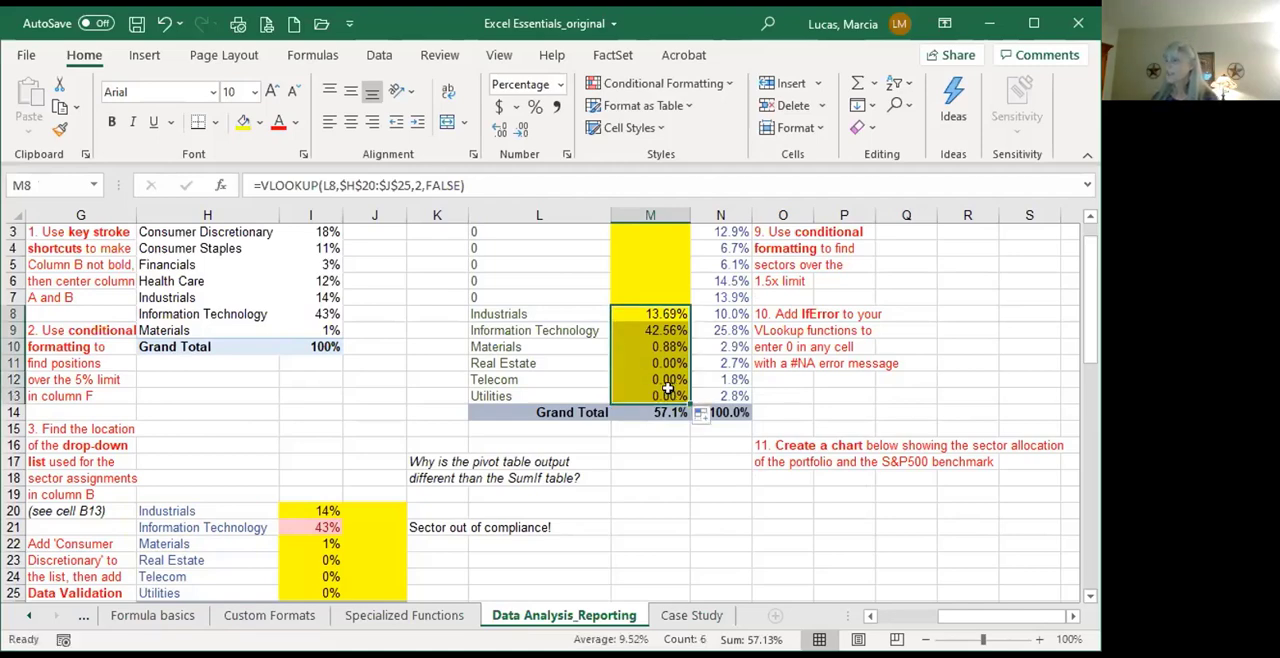
Step: Replace the table array in M8's VLOOKUP formula with the pivot table range H3:I9
{"action": "left_click", "coordinate": [639, 312]}
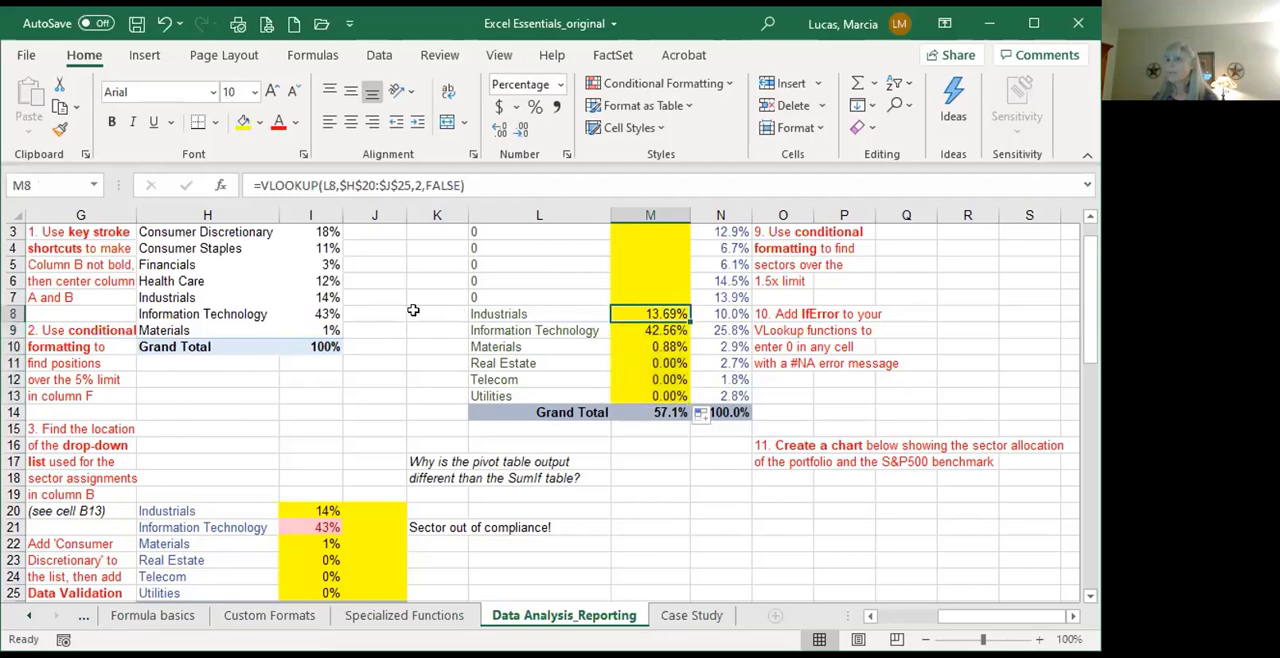
{"action": "scroll", "coordinate": [413, 310], "scroll_direction": "up", "scroll_amount": 1}
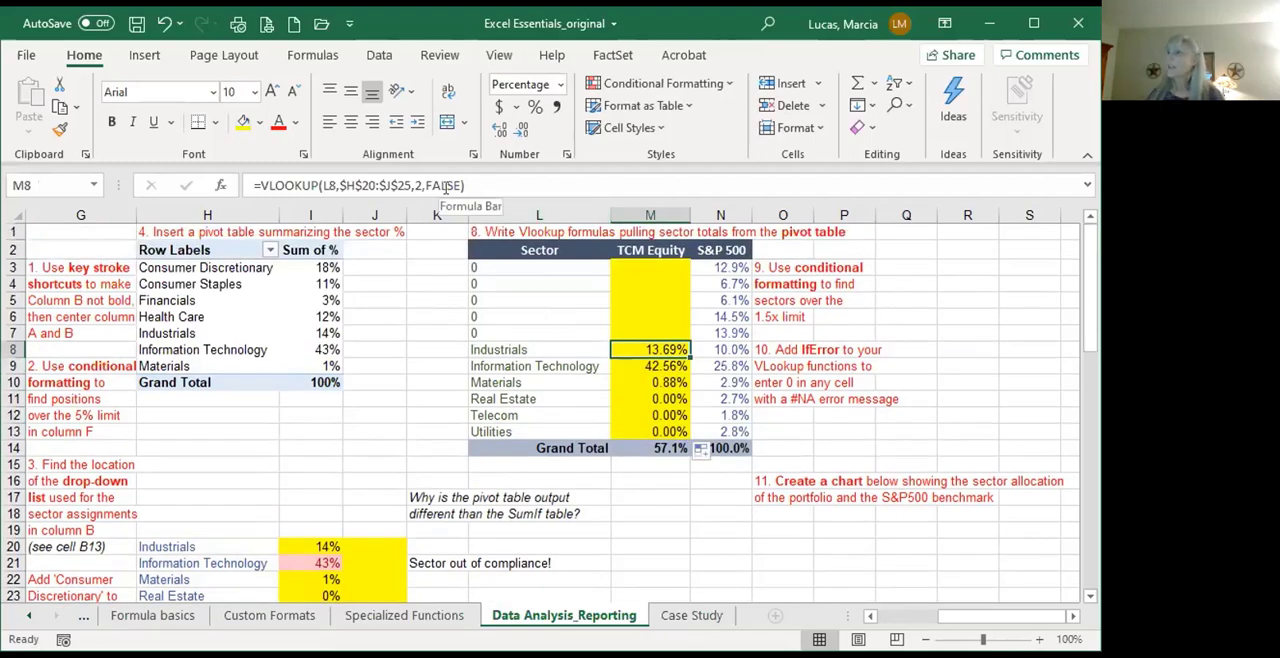
{"action": "left_click_drag", "start_coordinate": [404, 184], "coordinate": [340, 185]}
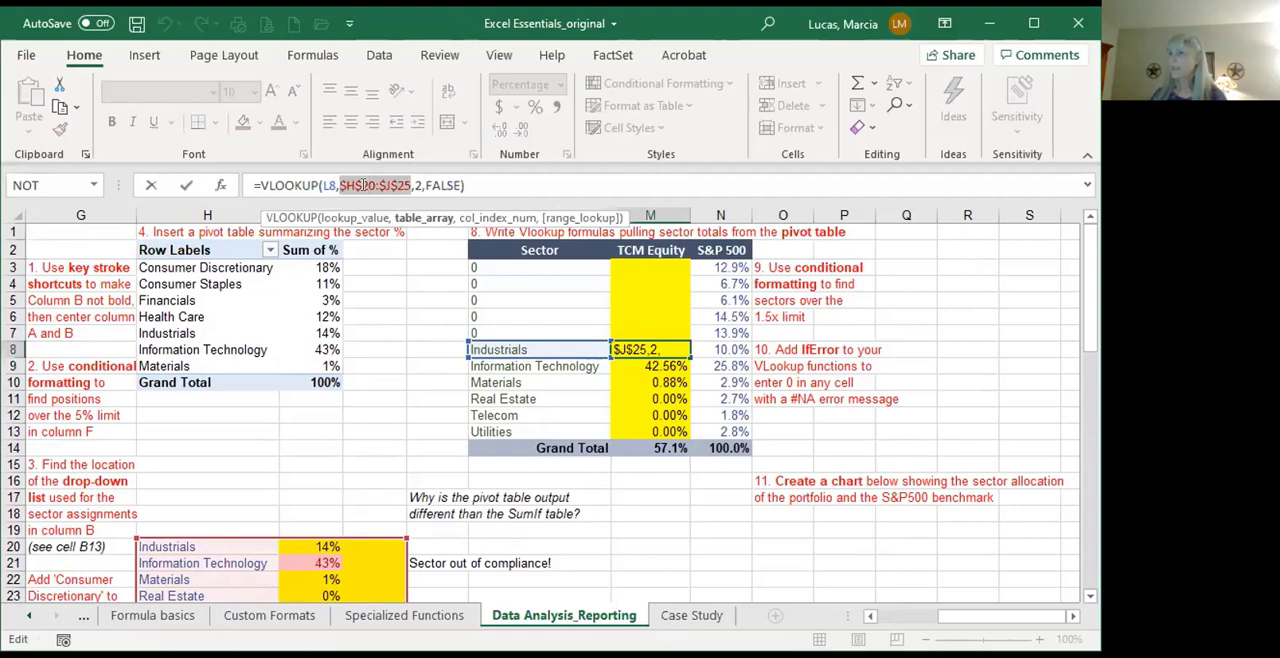
{"action": "key", "text": "BackSpace"}
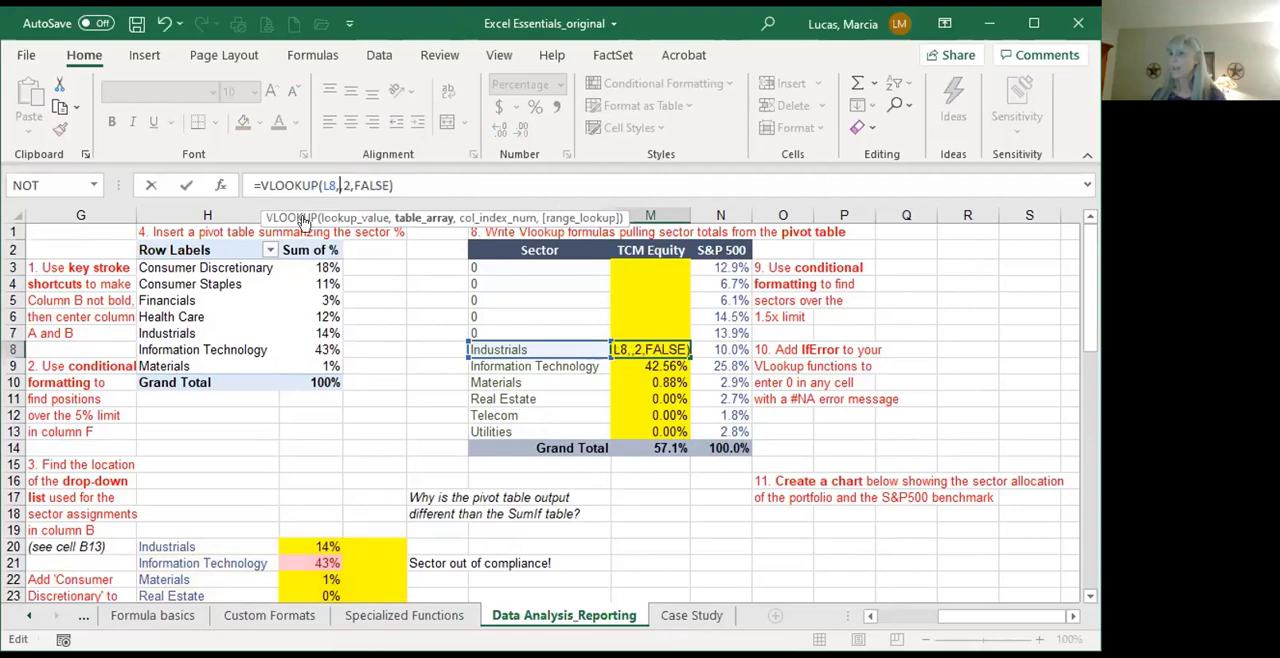
{"action": "left_click", "coordinate": [168, 266]}
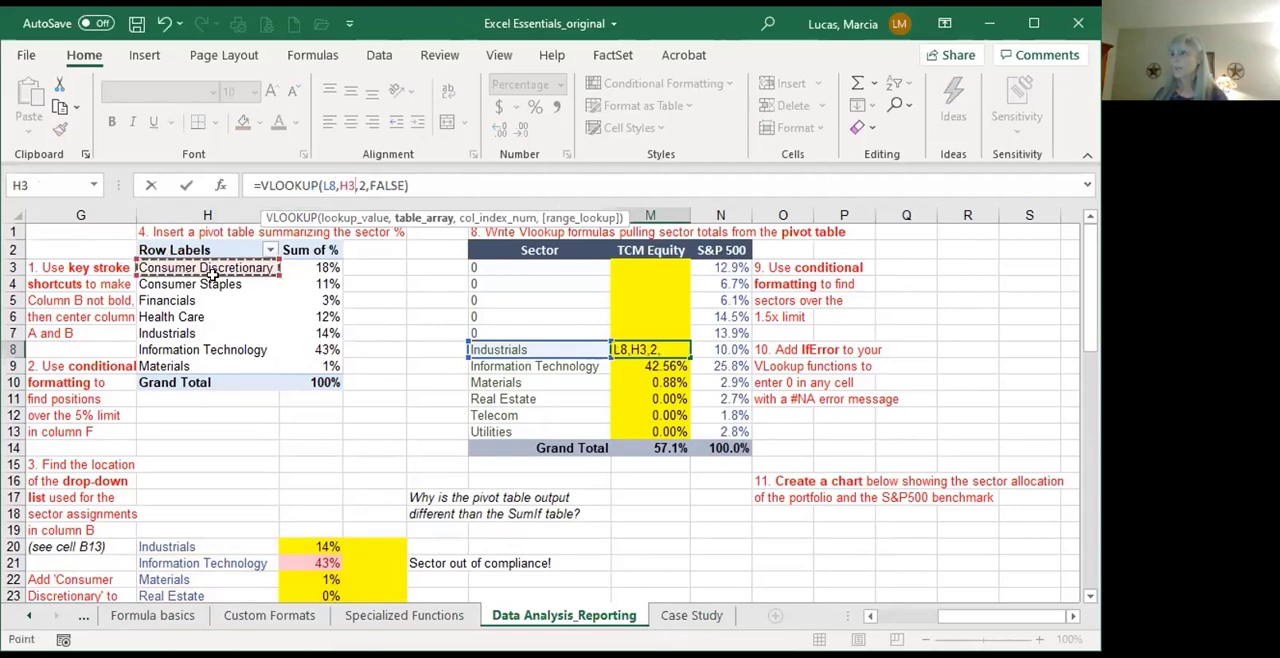
{"action": "left_click_drag", "start_coordinate": [212, 272], "coordinate": [320, 366]}
Step: Make M8's table array absolute as $H$3:$I$9 and fill the VLOOKUP formula down through M13
{"action": "left_click", "coordinate": [362, 186]}
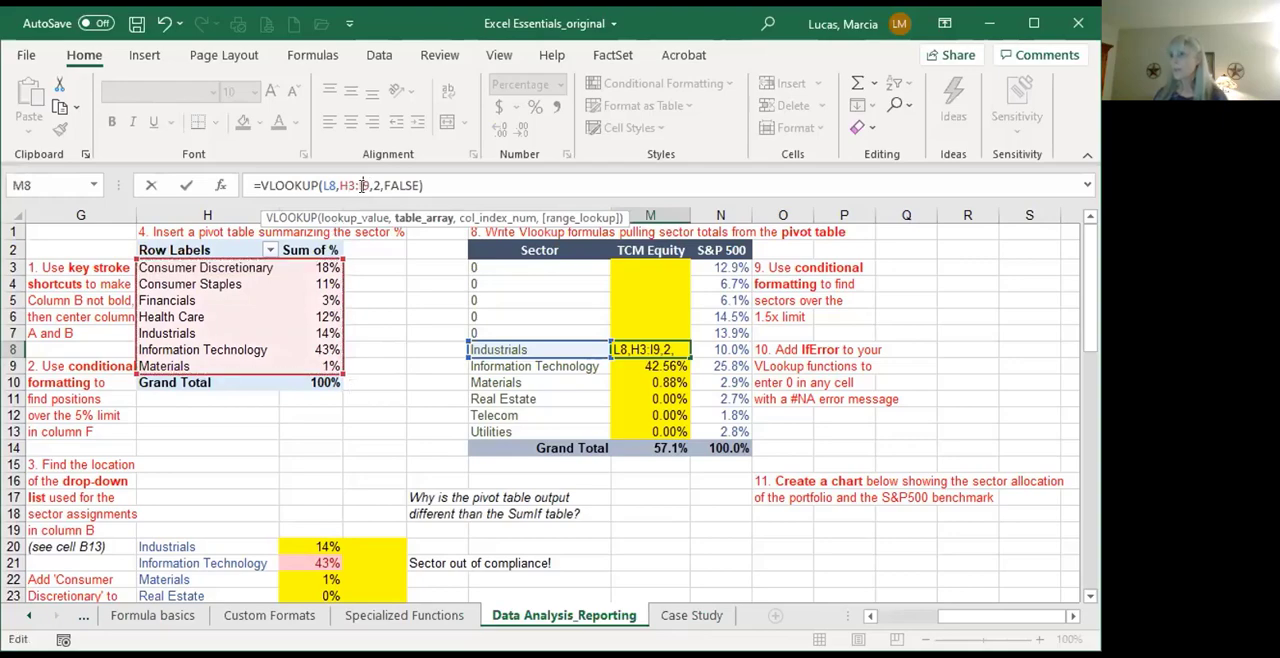
{"action": "key", "text": "F4"}
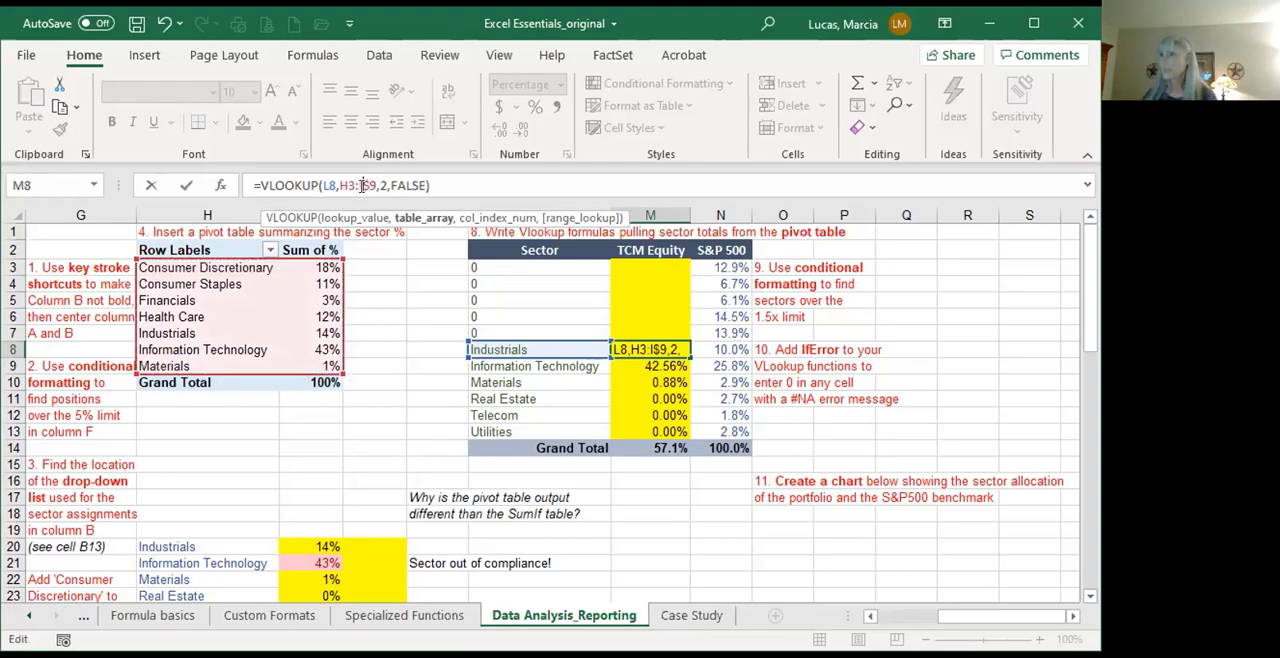
{"action": "type", "text": "$H"}
{"action": "type", "text": "$"}
{"action": "key", "text": "Left"}
{"action": "key", "text": "Left"}
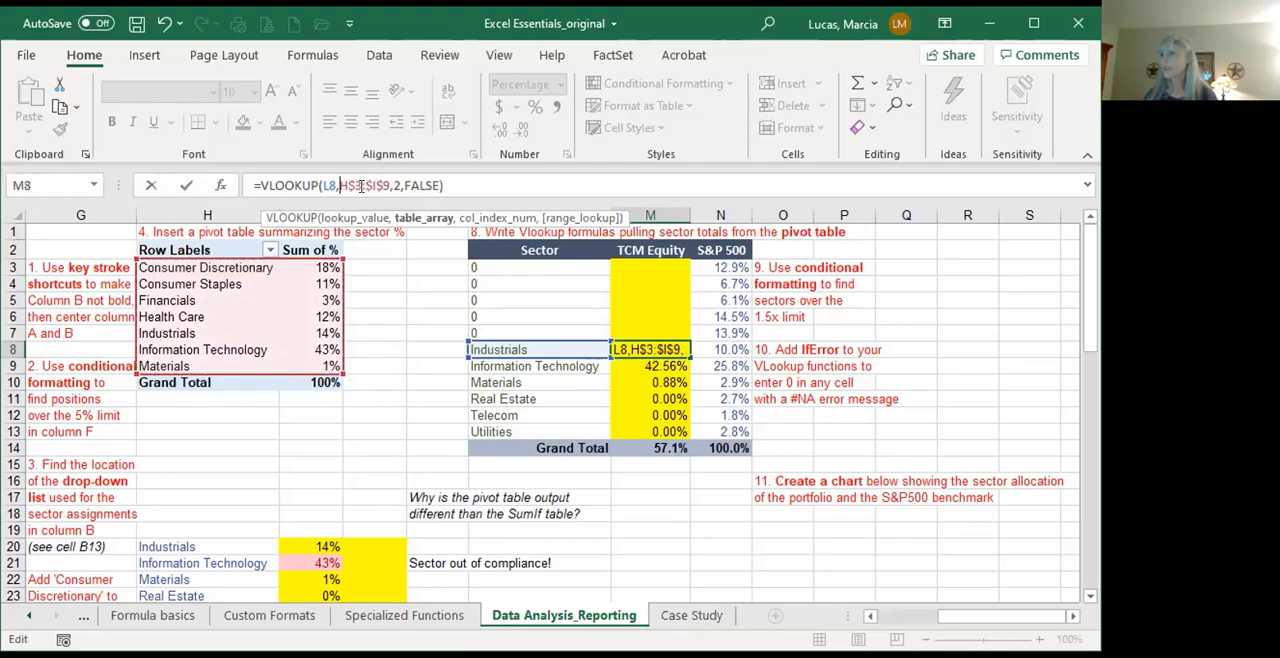
{"action": "type", "text": "$"}
{"action": "key", "text": "End"}
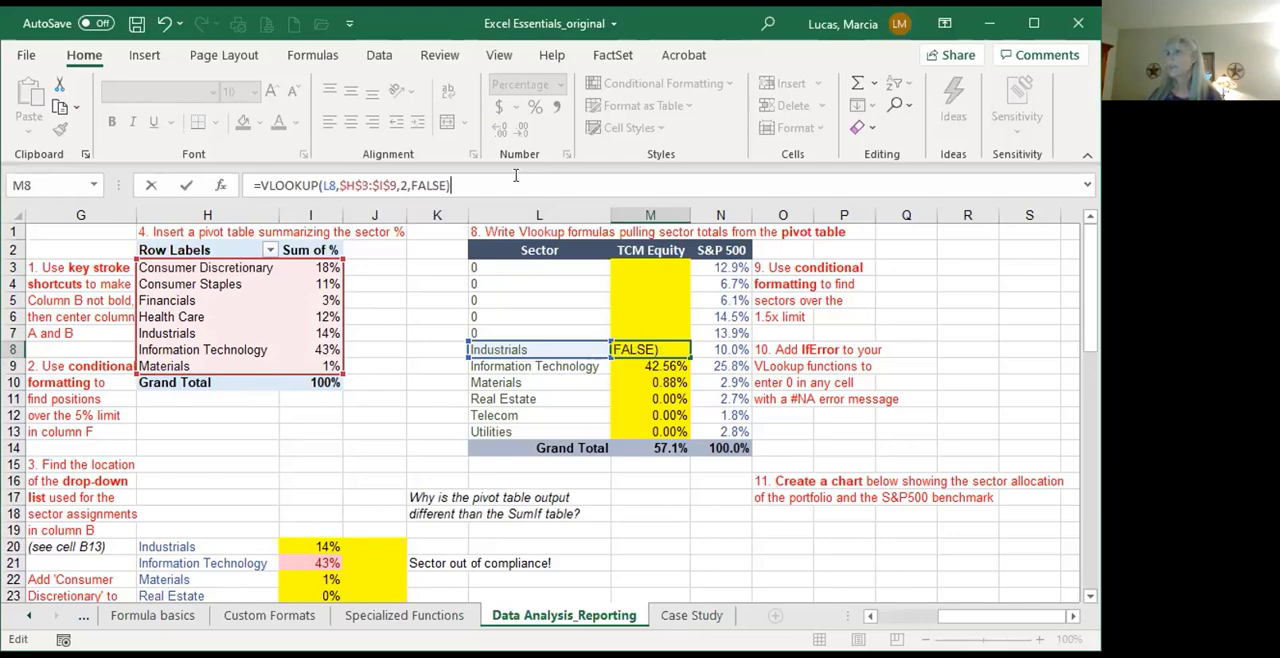
{"action": "key", "text": "Return"}
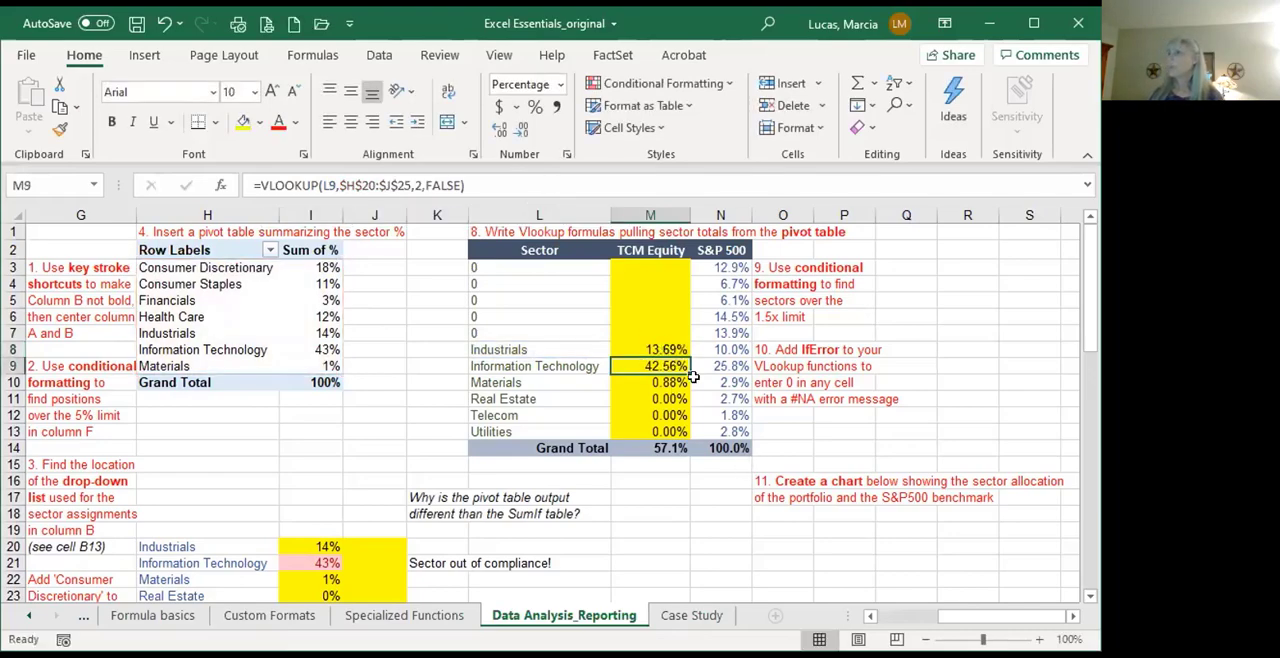
{"action": "left_click", "coordinate": [668, 348]}
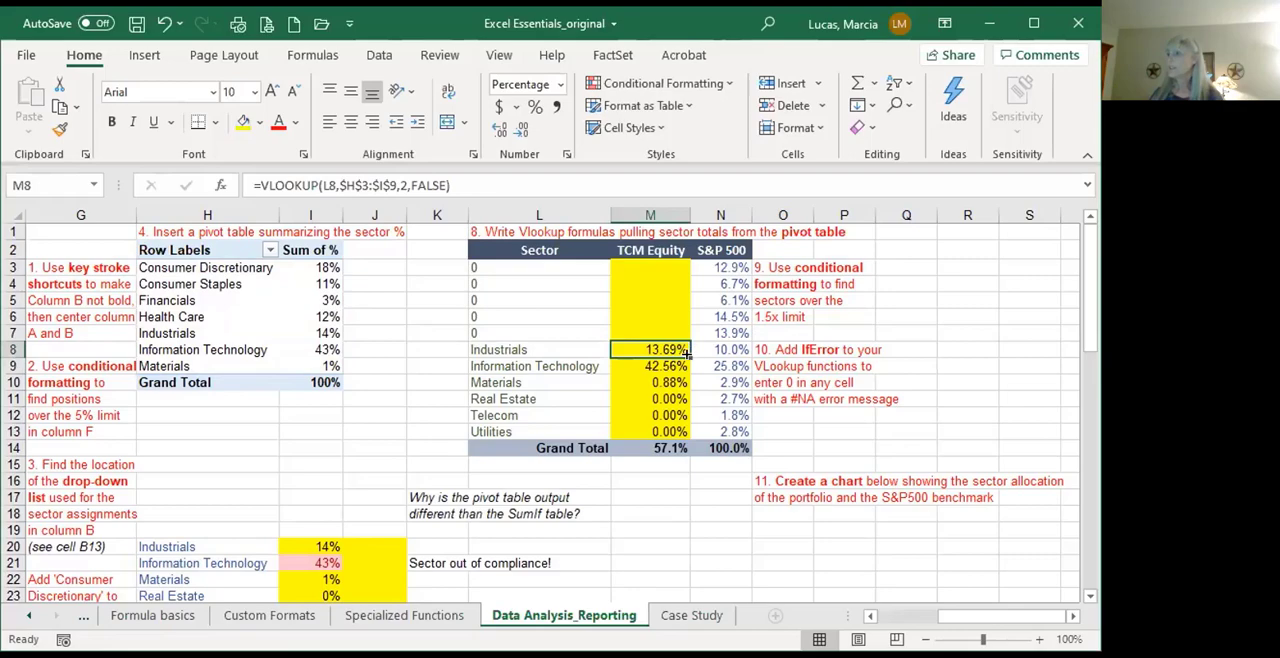
{"action": "left_click_drag", "start_coordinate": [689, 358], "coordinate": [670, 433]}
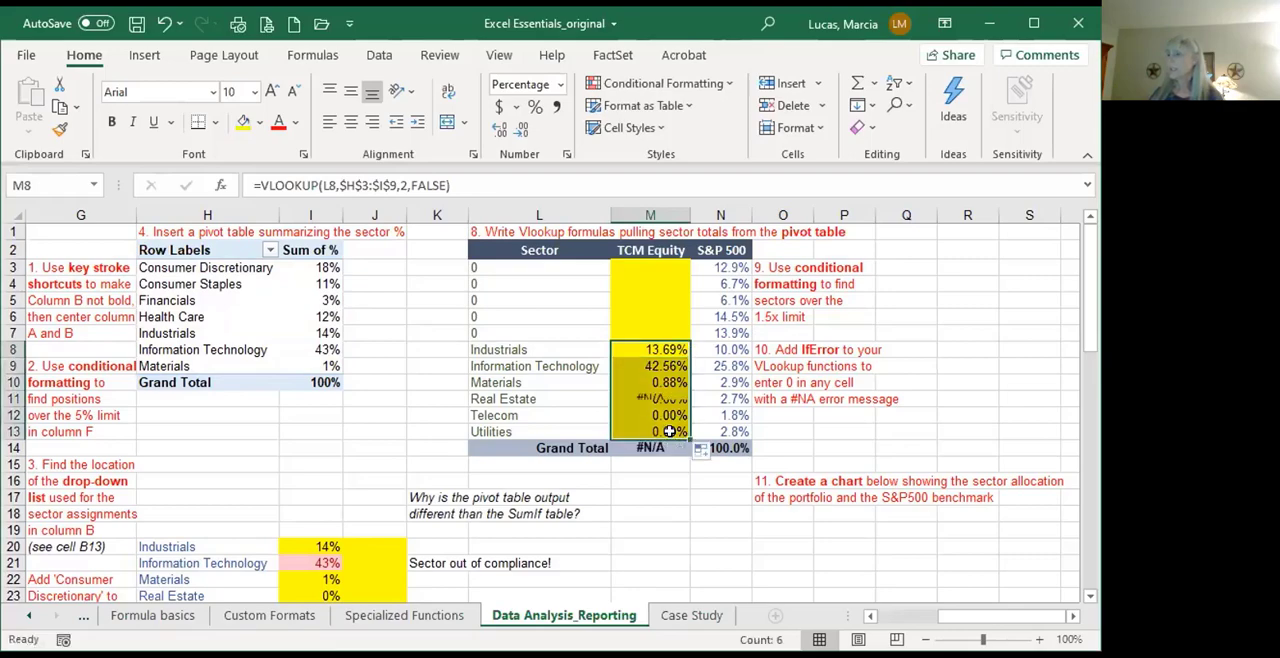
Step: Insert an opening IFERROR function in front of the VLOOKUP in M11 for the Real Estate sector
{"action": "left_click", "coordinate": [655, 398]}
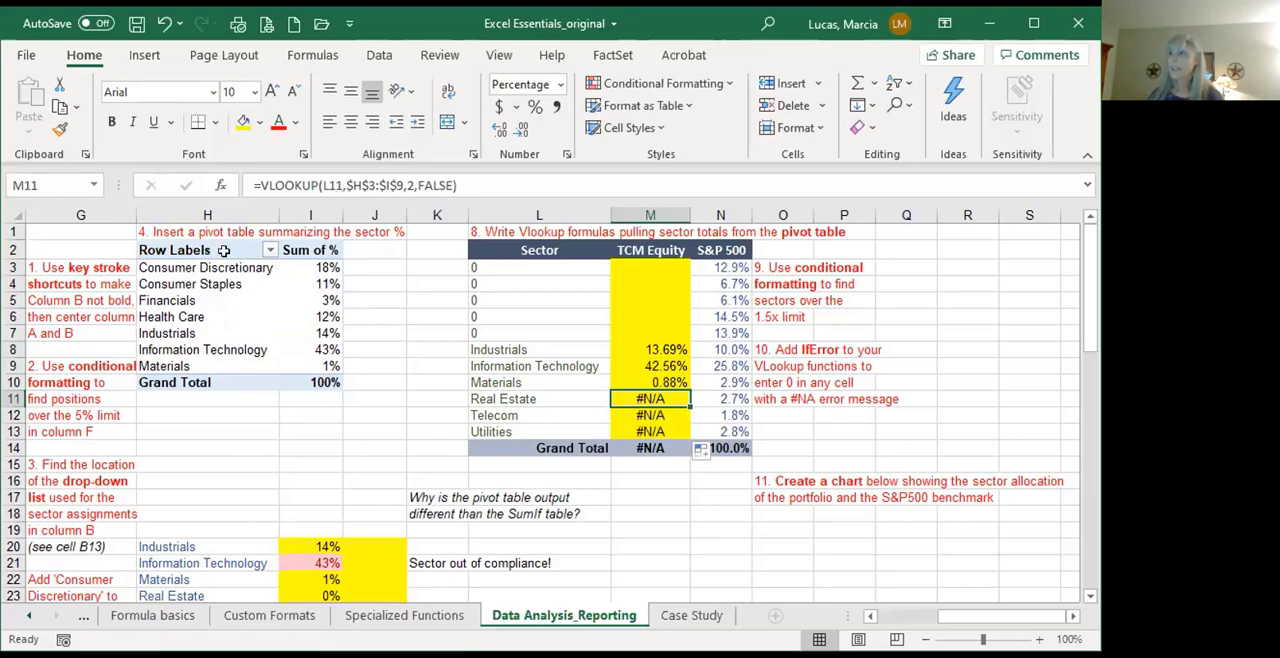
{"action": "left_click", "coordinate": [259, 187]}
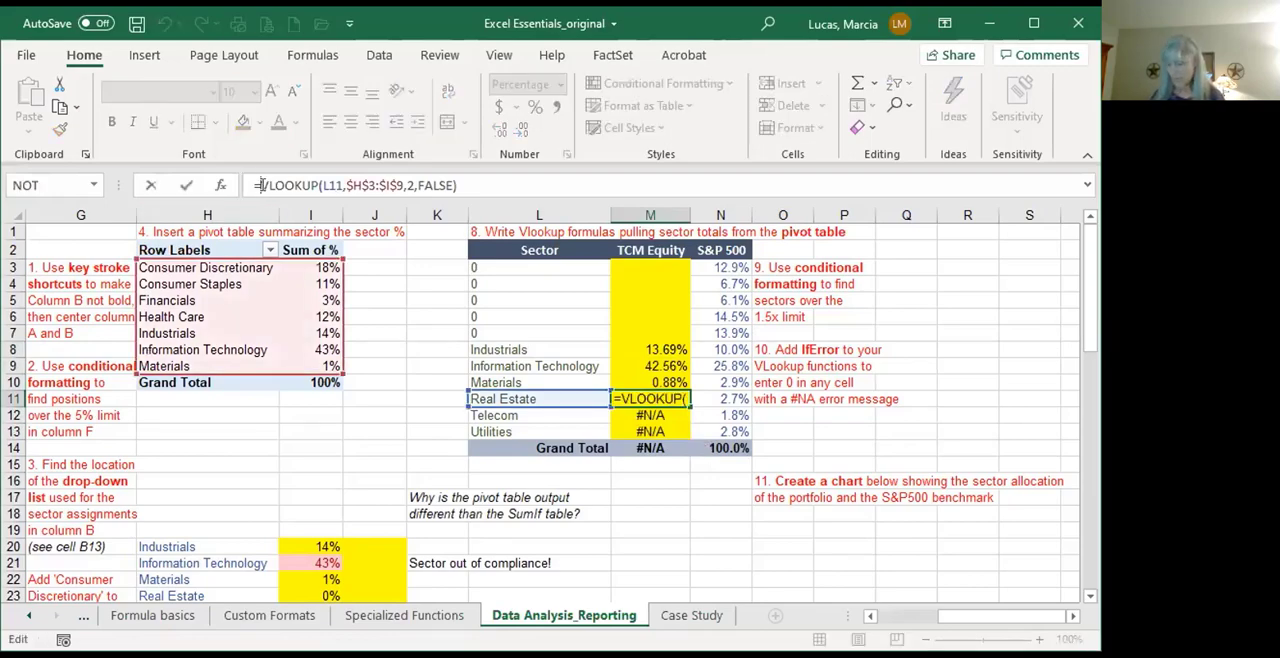
{"action": "type", "text": "iferror)"}
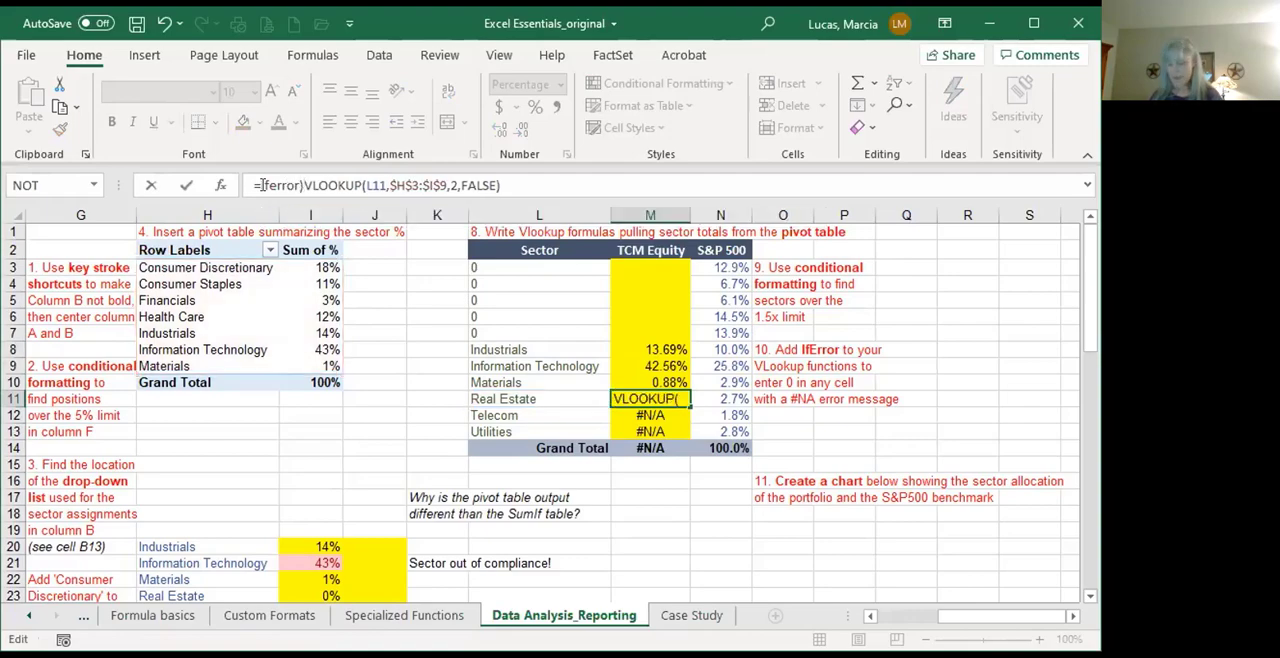
{"action": "key", "text": "BackSpace"}
{"action": "type", "text": "("}
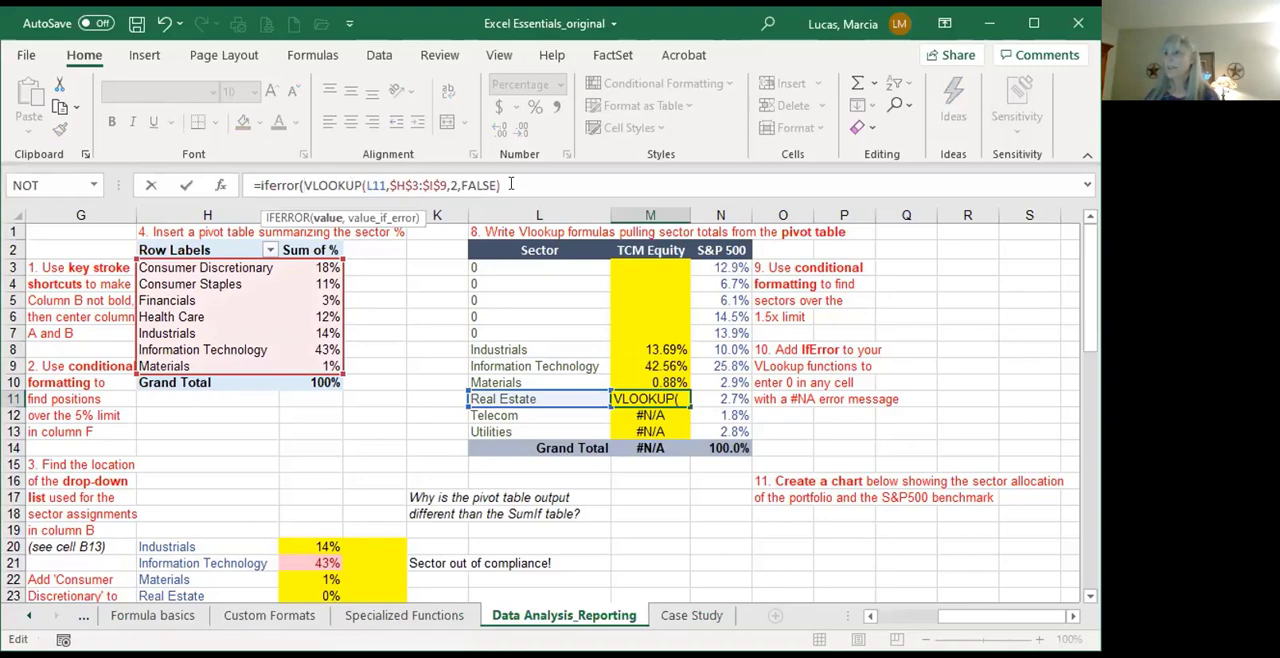
Step: Complete M11's IFERROR with 0 as the error value and fill the formula down through M13
{"action": "left_click", "coordinate": [510, 184]}
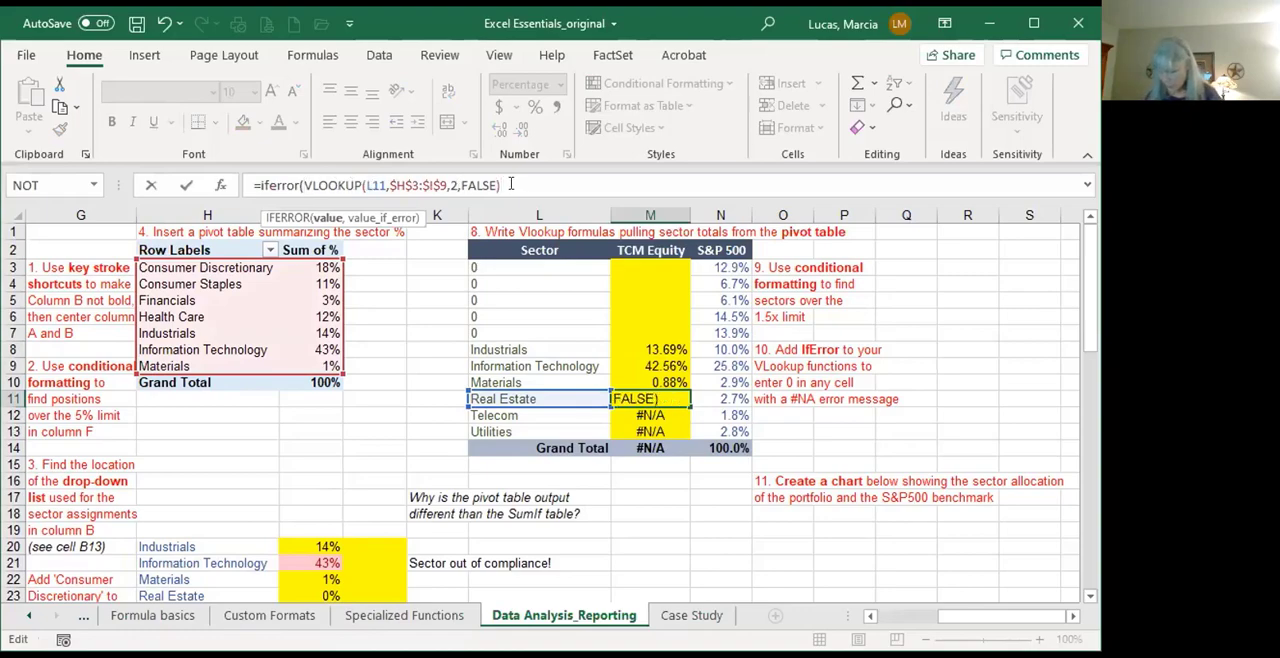
{"action": "type", "text": ","}
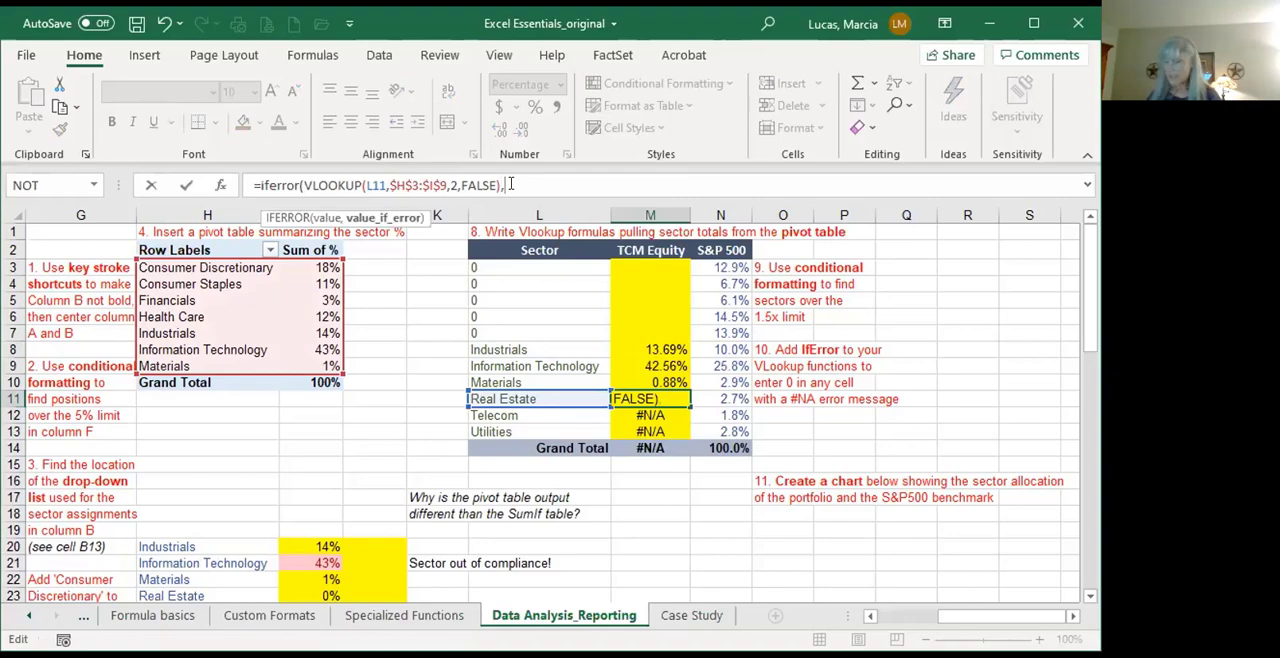
{"action": "type", "text": "0)"}
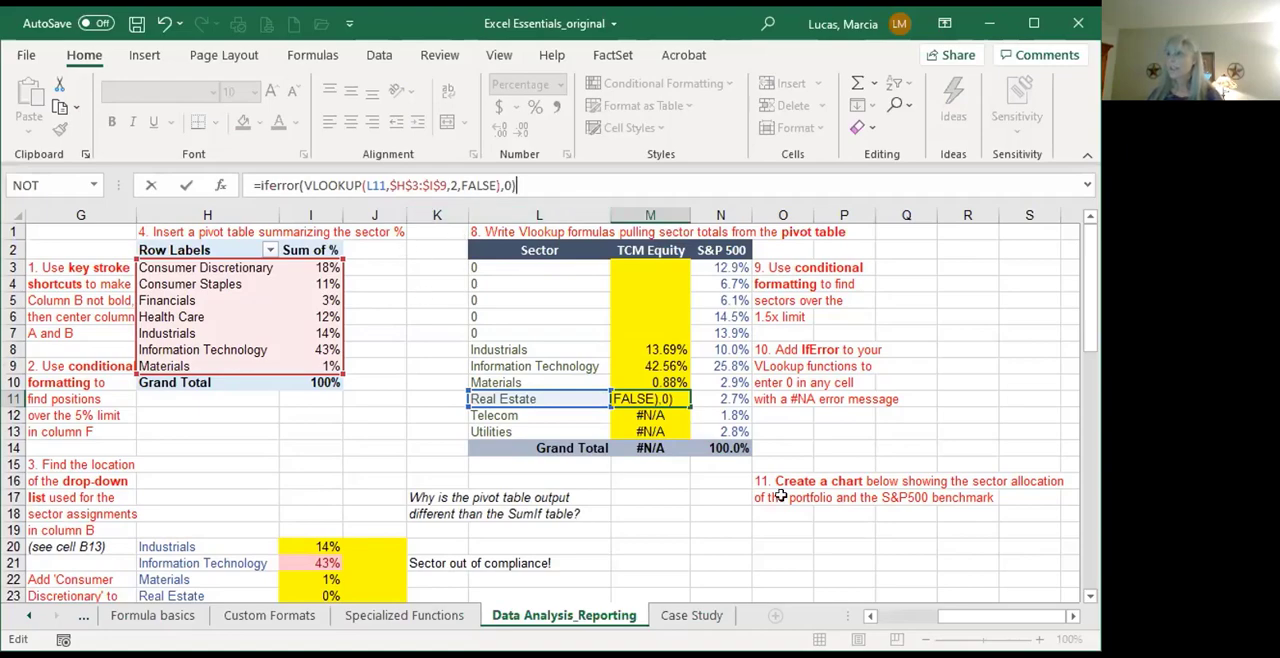
{"action": "key", "text": "Return"}
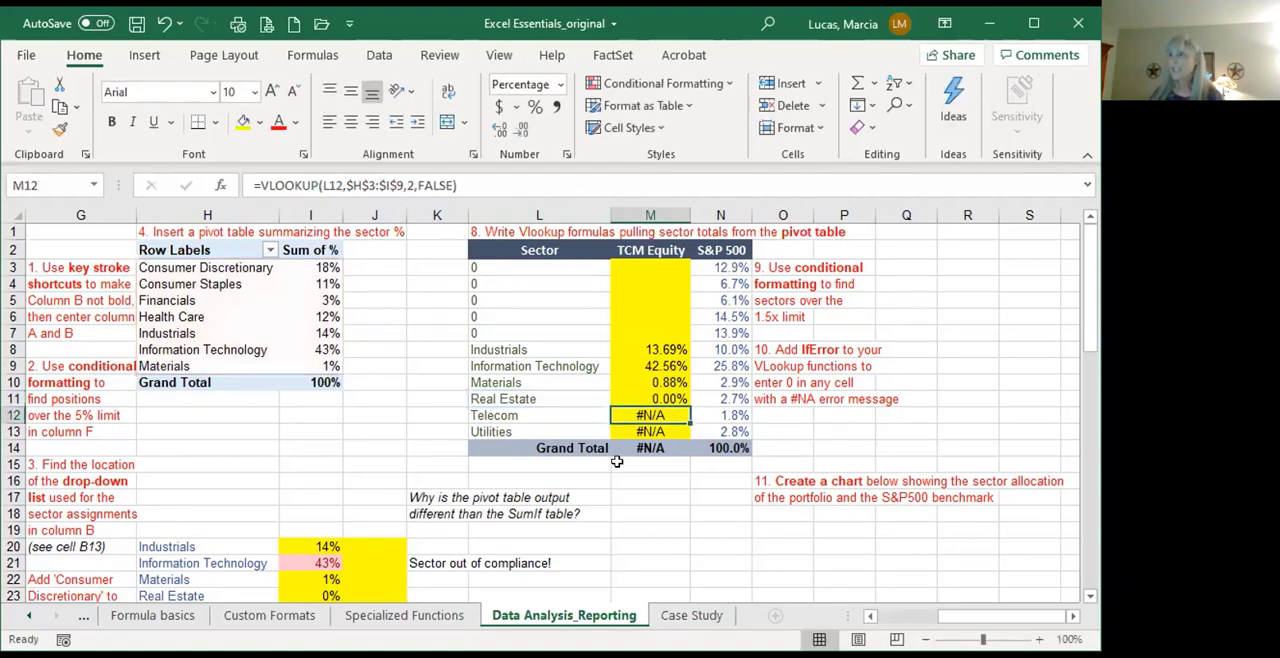
{"action": "left_click", "coordinate": [655, 396]}
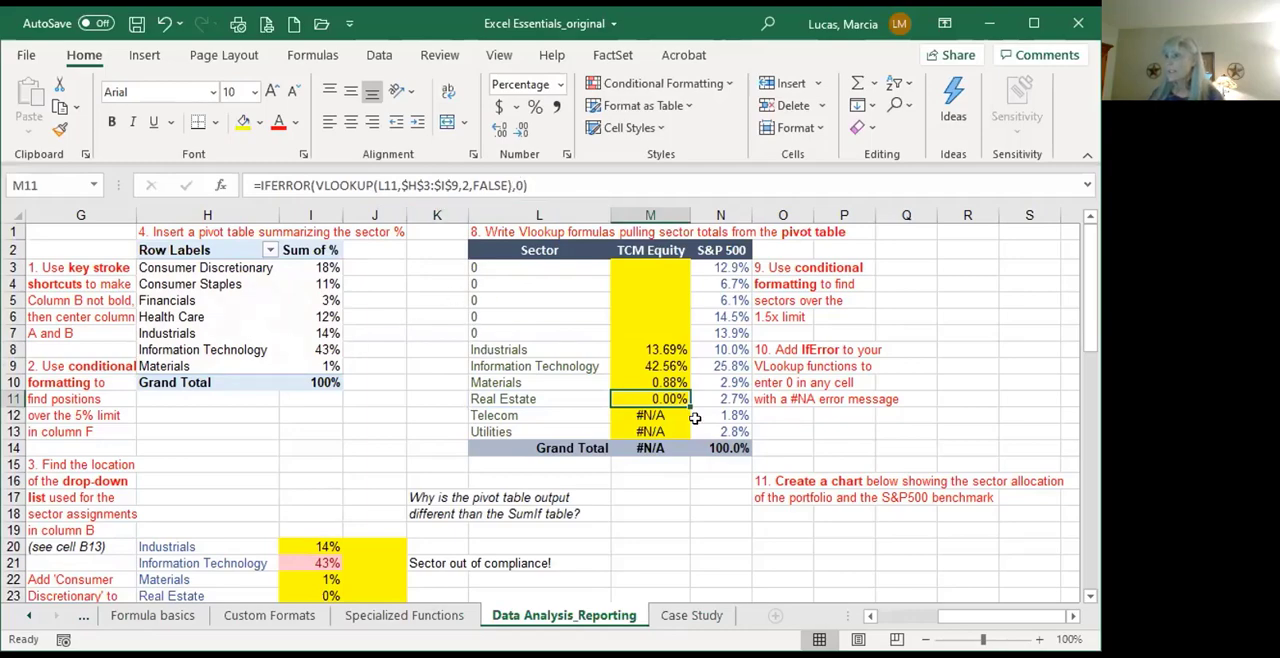
{"action": "left_click_drag", "start_coordinate": [689, 406], "coordinate": [691, 428]}
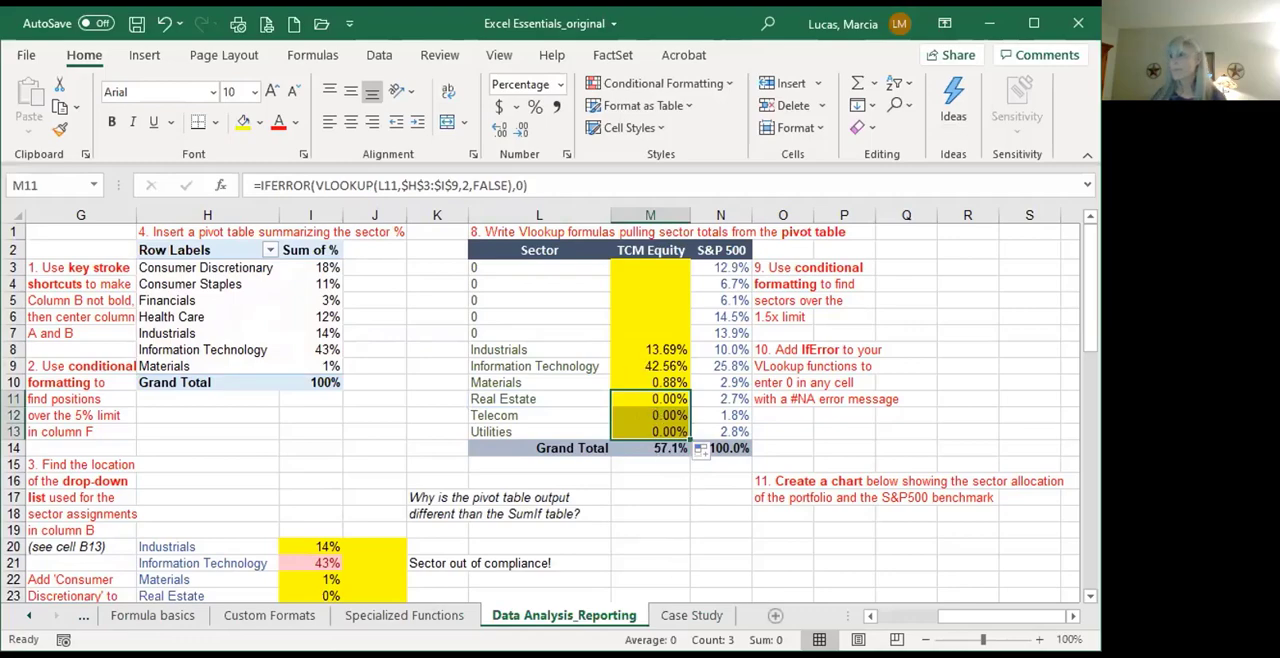
Step: Read the chart task instructions in O16:O17 and switch to the PowerPoint slide show
{"action": "left_click", "coordinate": [766, 492]}
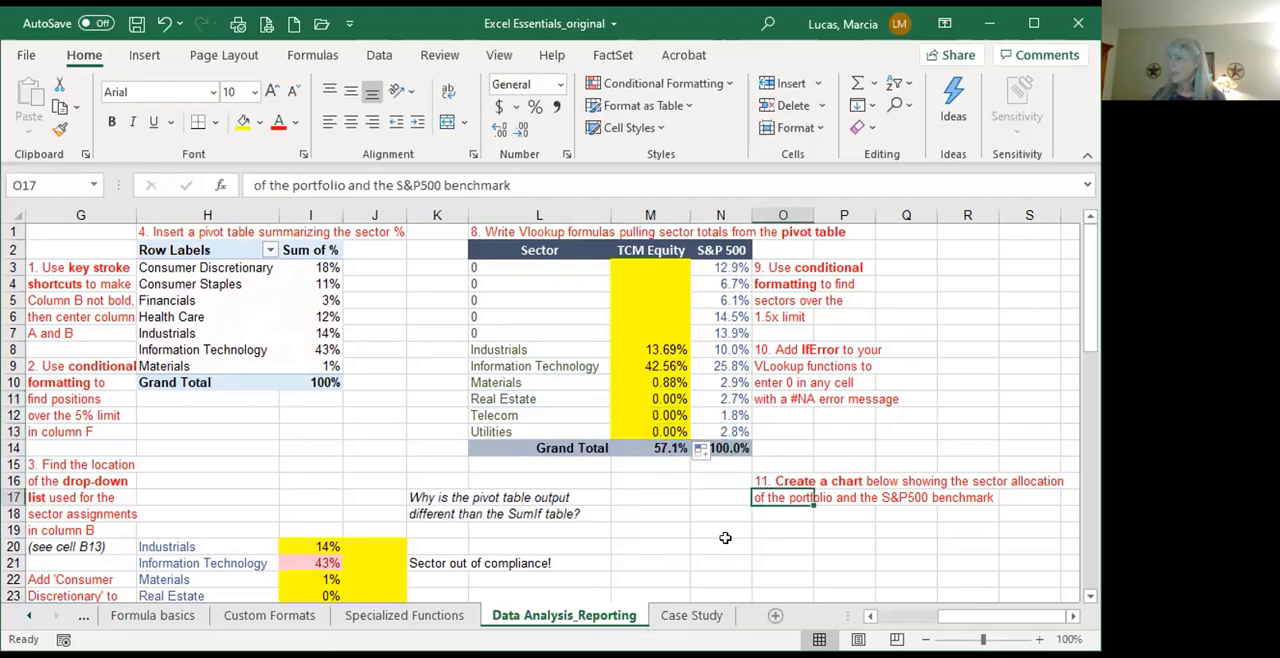
{"action": "left_click", "coordinate": [766, 479]}
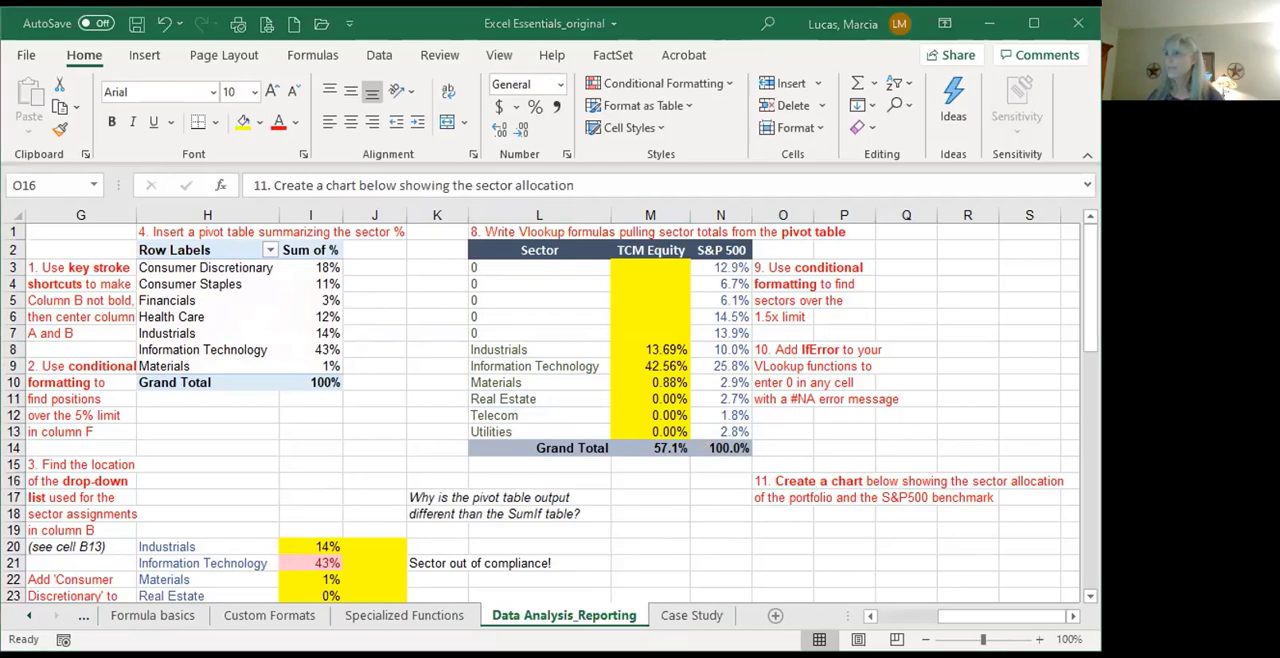
{"action": "left_click", "coordinate": [723, 545]}
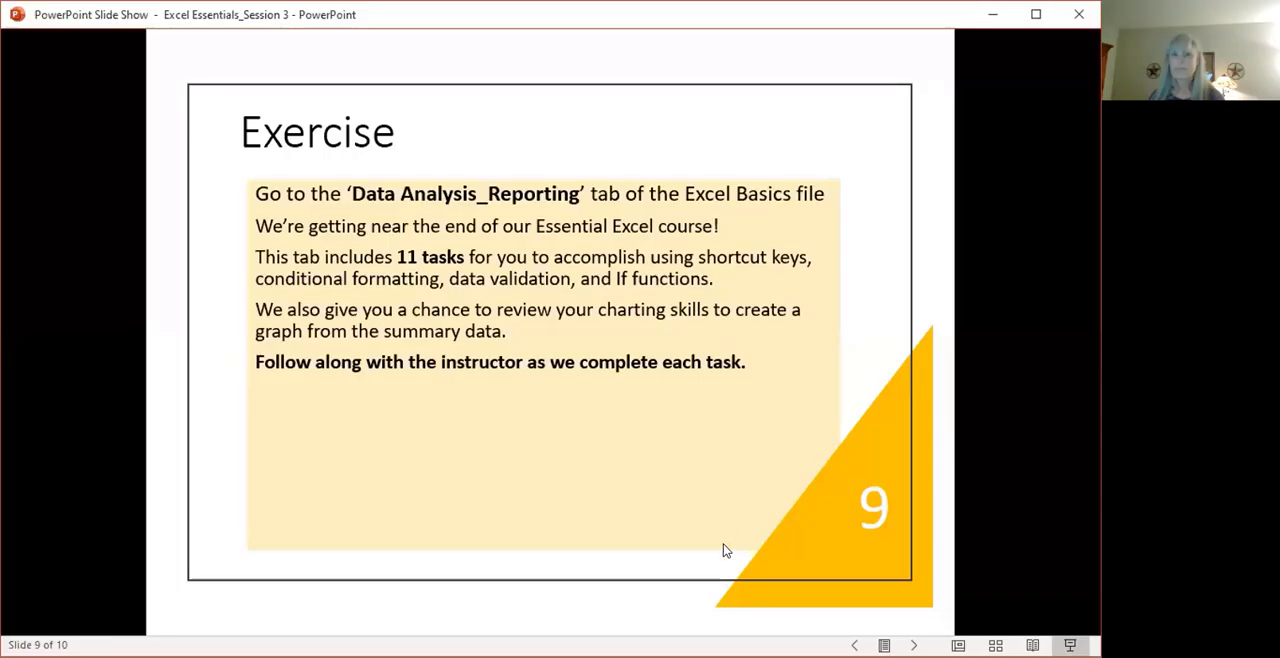